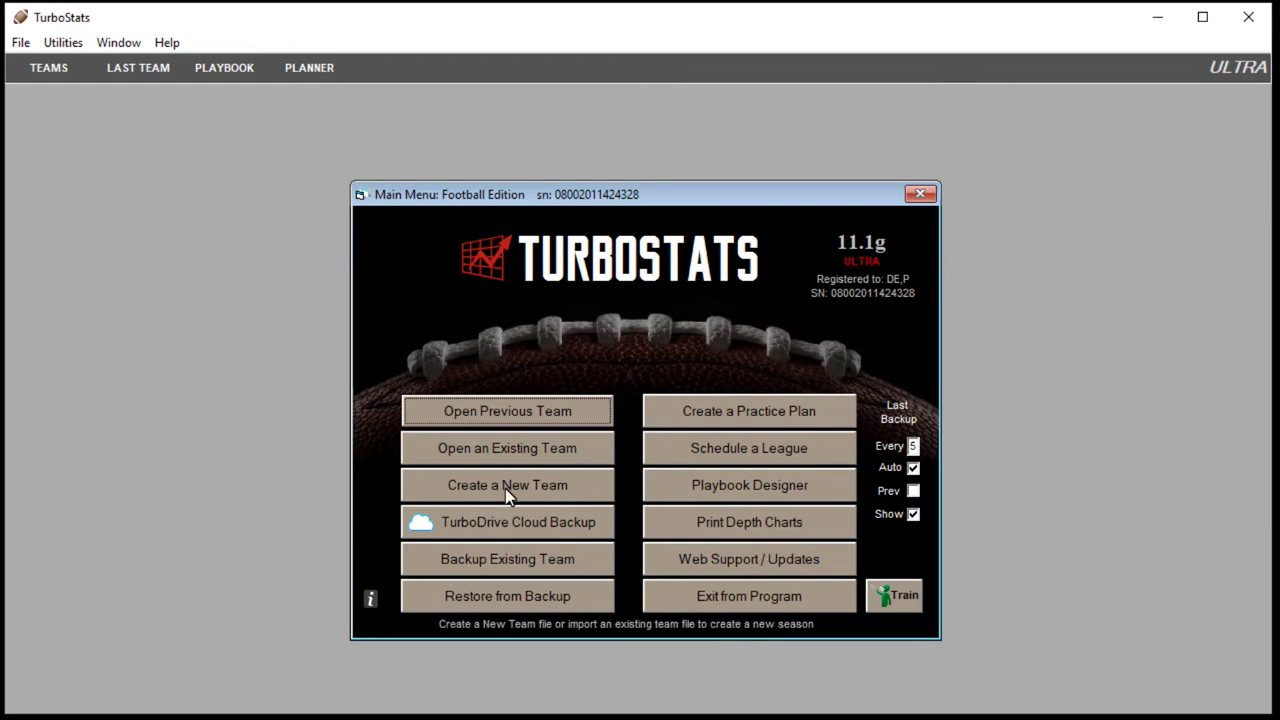
# Load the previous team file newcanaanrams.tm with the 2017 Rams roster
pyautogui.click(510, 406)
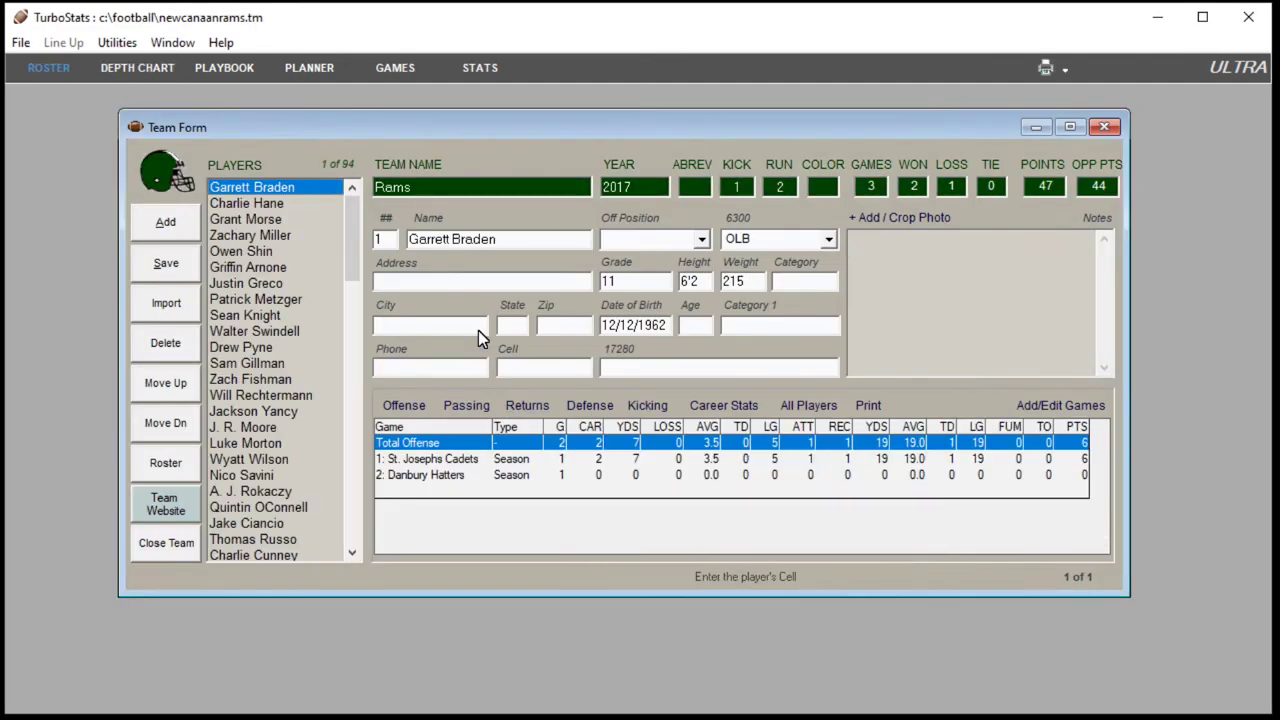
# Select the fourth roster player and set the team colour to the dark red swatch
pyautogui.click(264, 220)
pyautogui.click(265, 236)
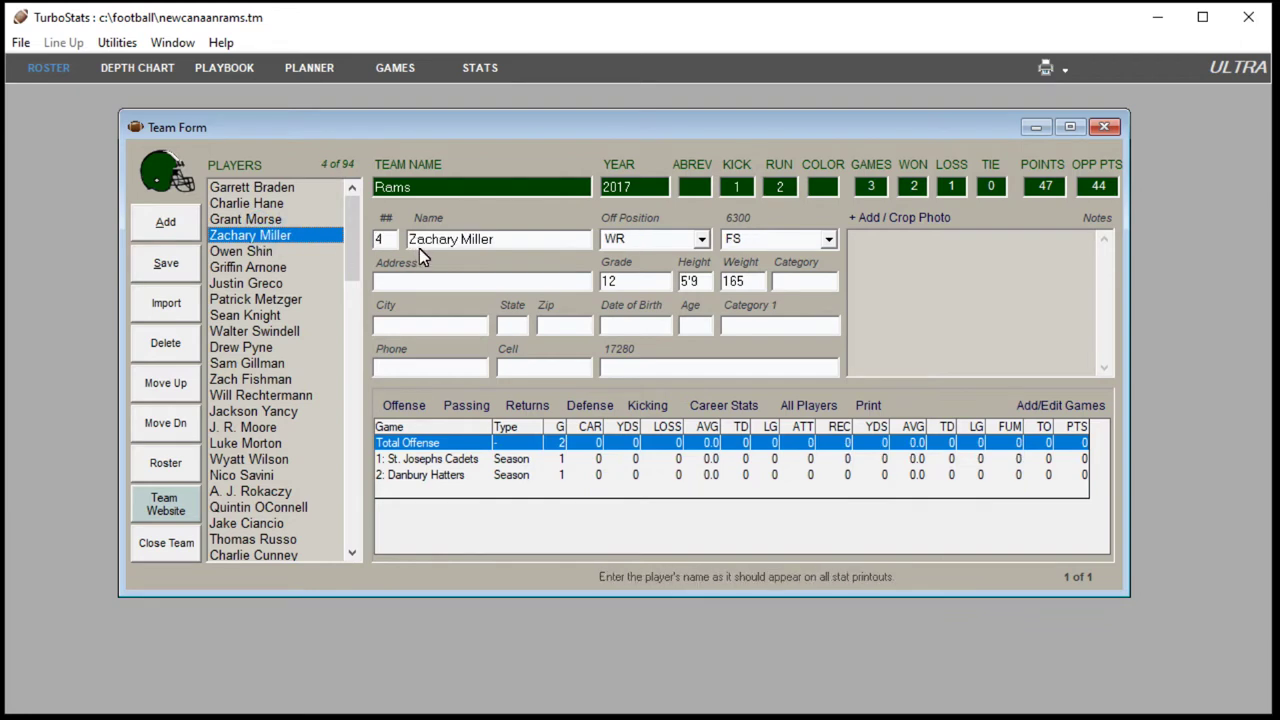
pyautogui.click(824, 188)
pyautogui.click(30, 179)
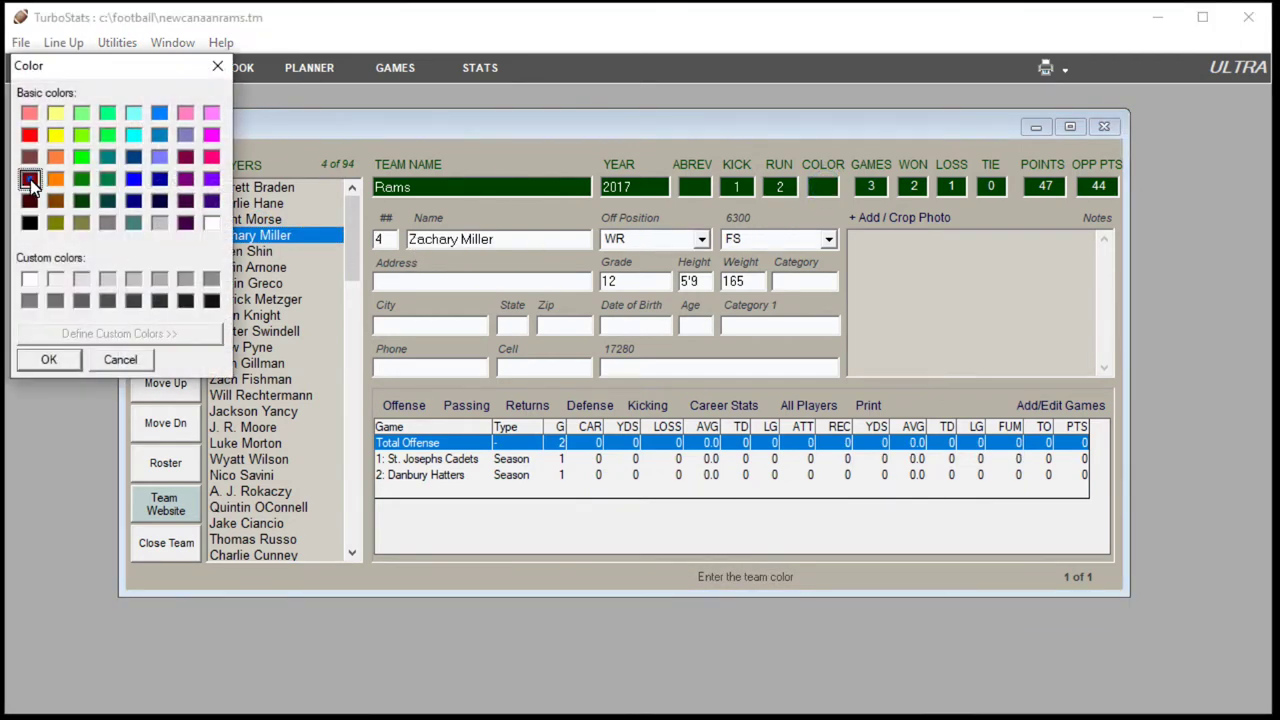
pyautogui.click(58, 360)
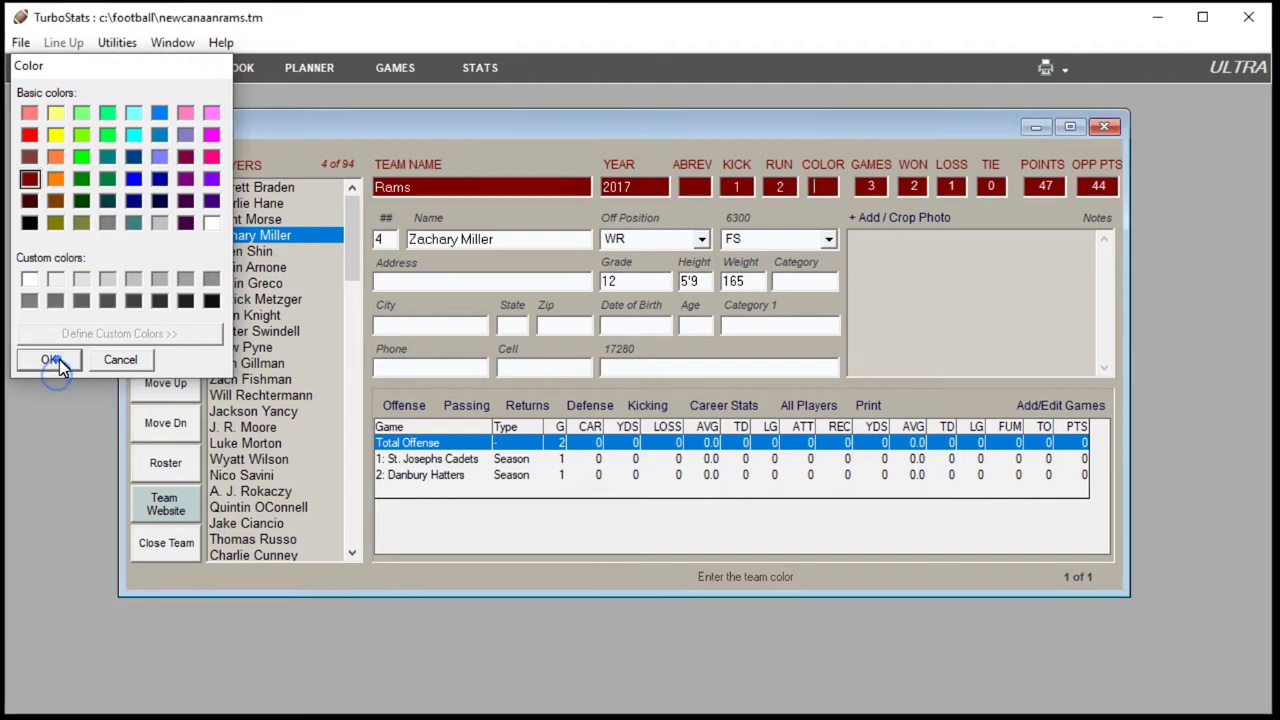
# Crop a head-shot of #28 from the team photo and upload it to the website
pyautogui.click(912, 219)
pyautogui.moveTo(704, 185); pyautogui.dragTo(273, 201)
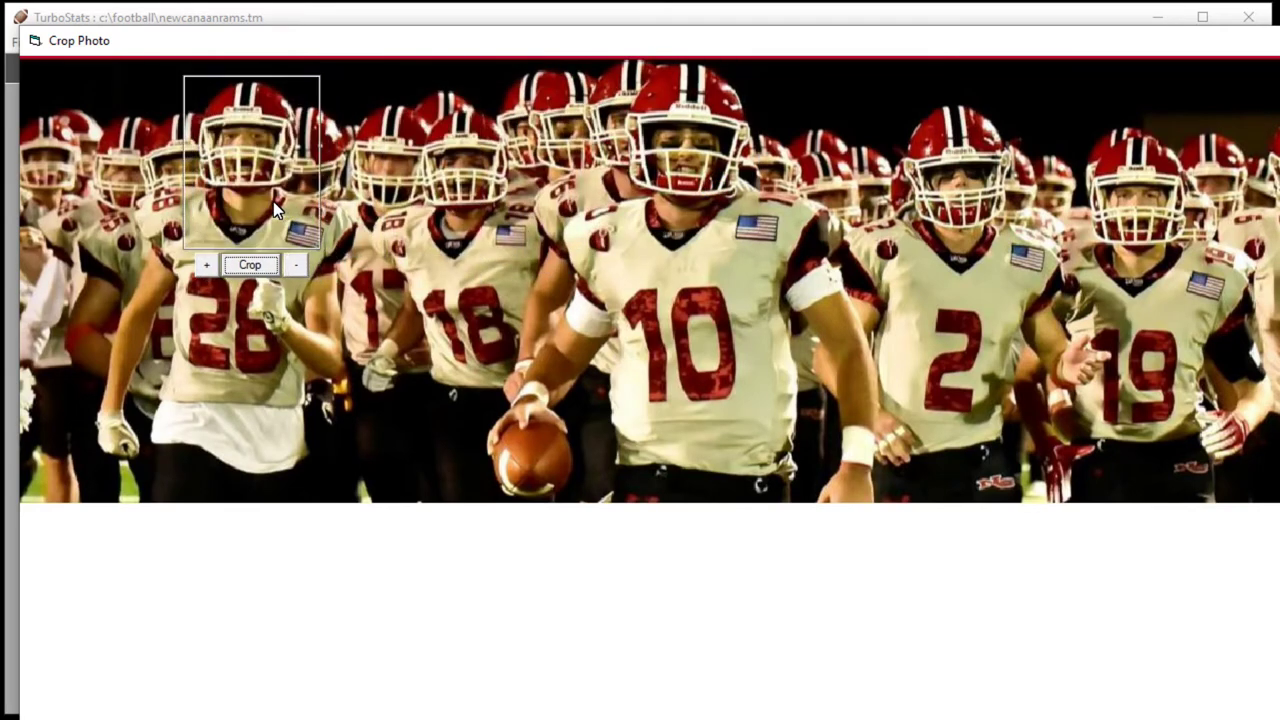
pyautogui.click(206, 264)
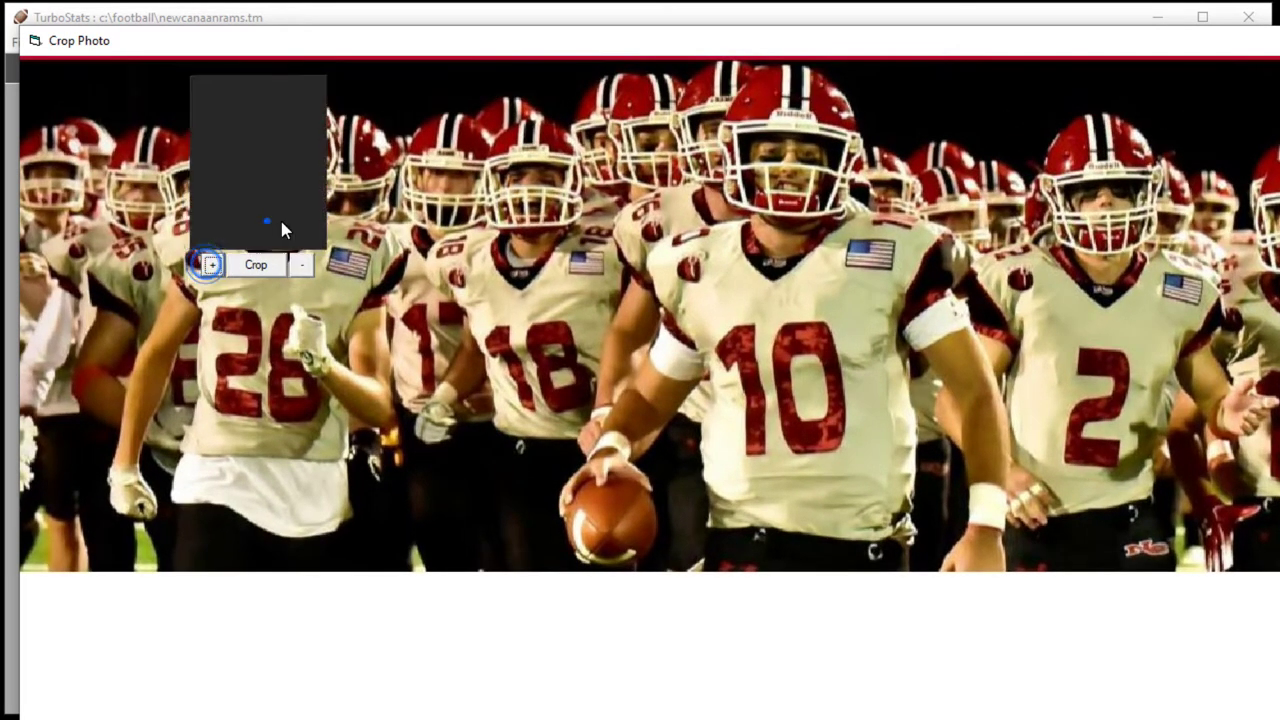
pyautogui.moveTo(279, 216)
pyautogui.mouseDown()
pyautogui.moveTo(302, 219)
pyautogui.moveTo(290, 220)
pyautogui.mouseUp()
pyautogui.click(332, 263)
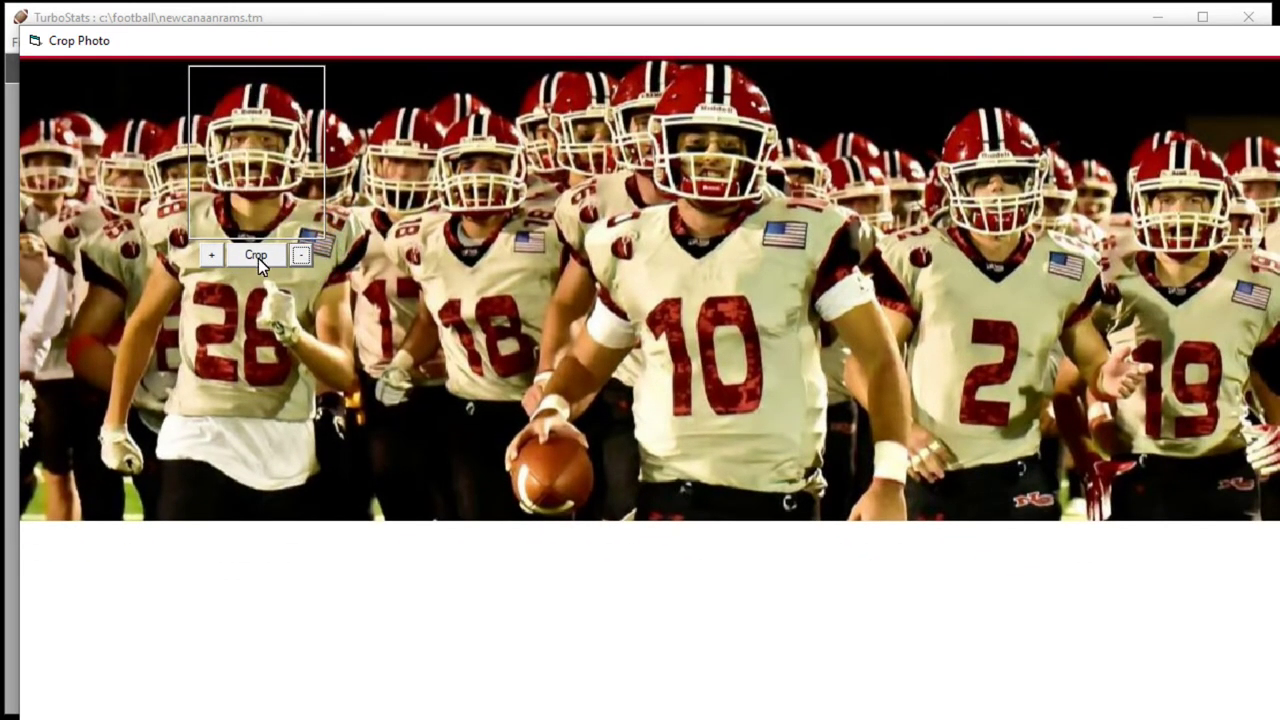
pyautogui.click(257, 257)
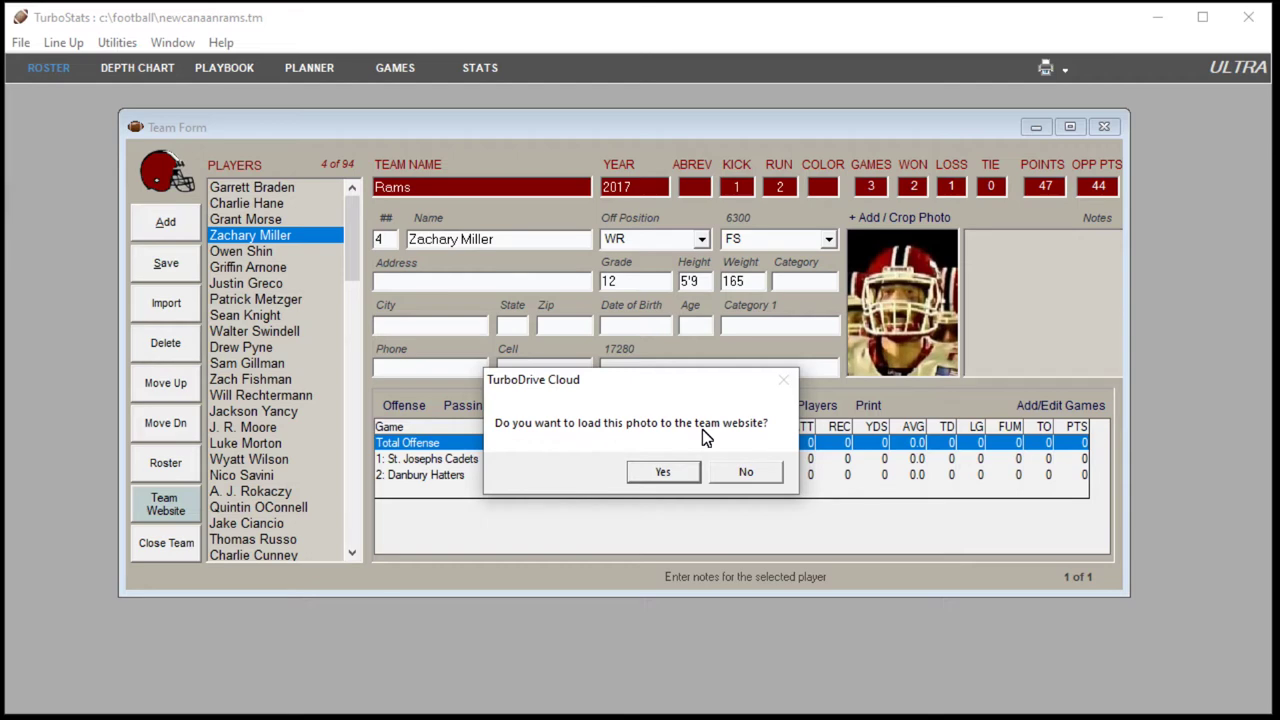
pyautogui.click(665, 477)
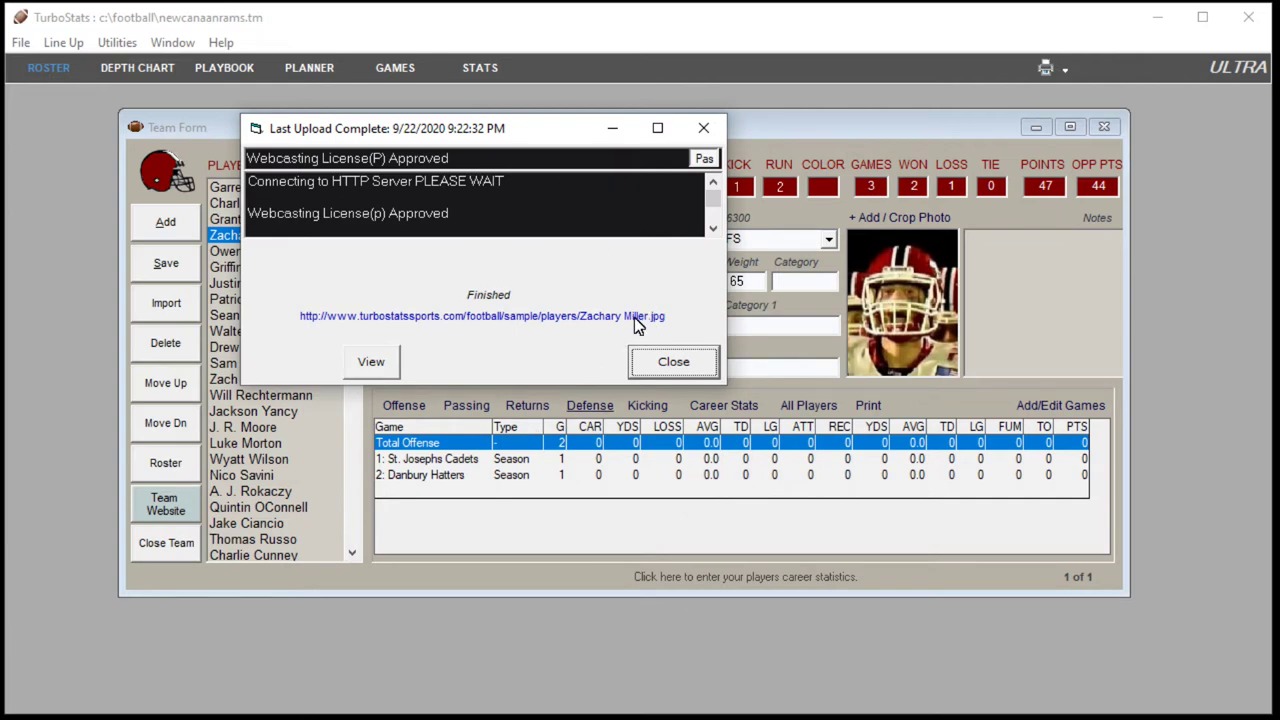
pyautogui.click(371, 361)
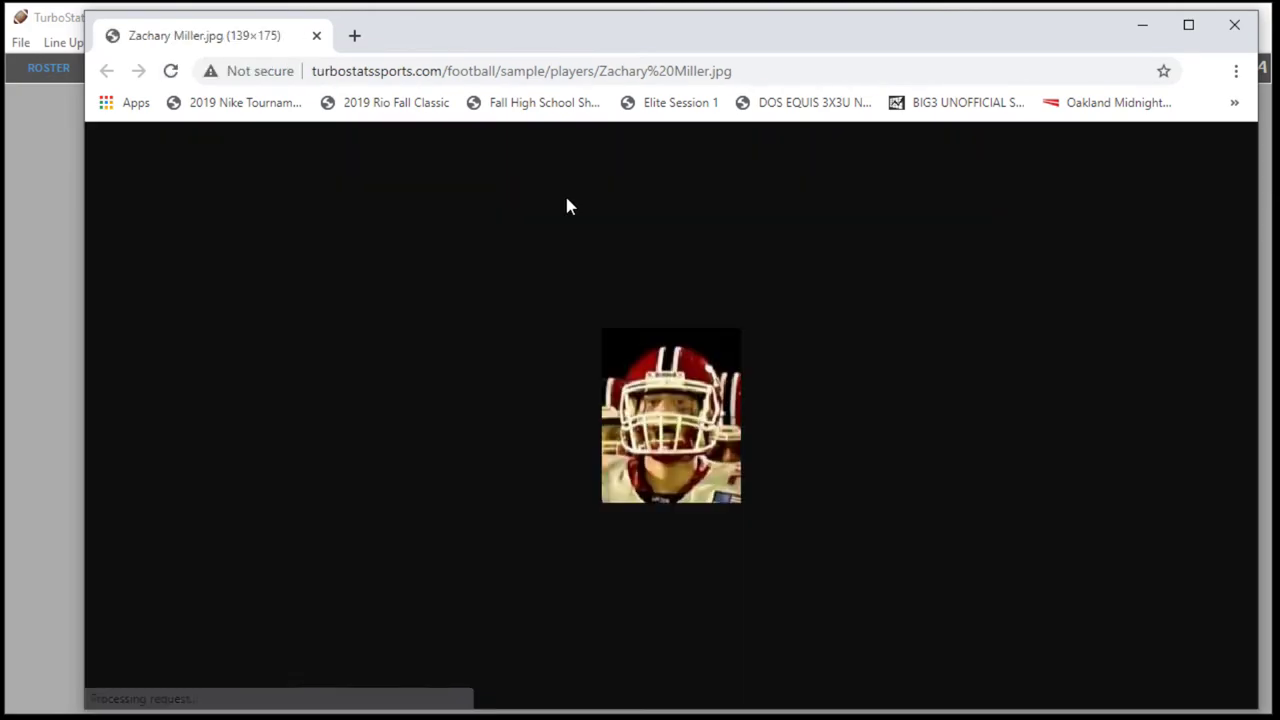
pyautogui.click(1234, 25)
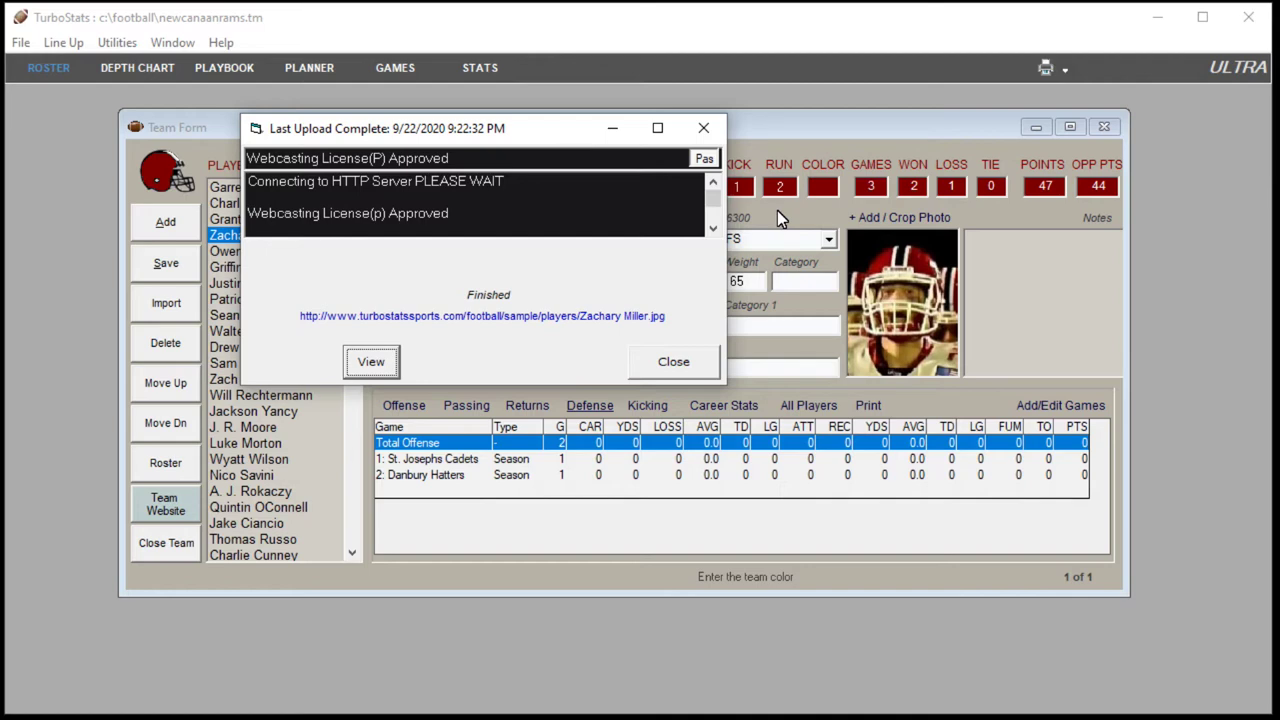
pyautogui.click(673, 360)
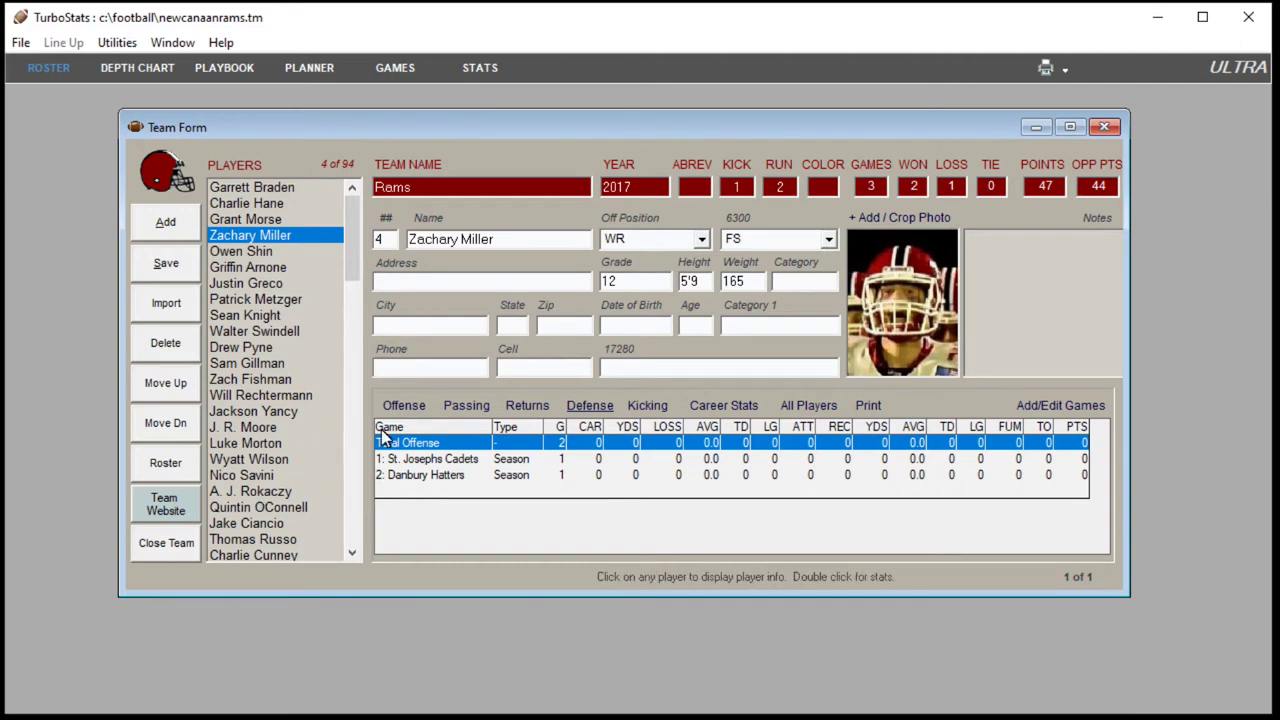
# Bring up the Rams website posting settings and try the Default and League settings modes
pyautogui.click(165, 506)
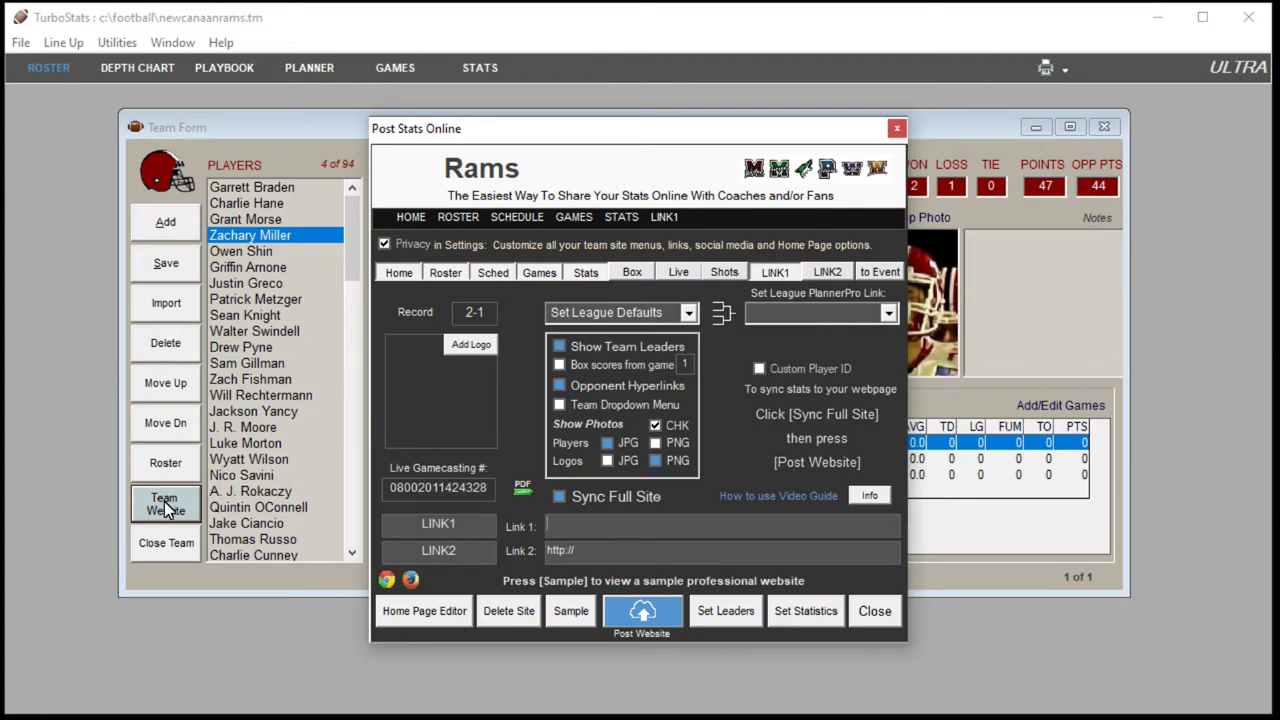
pyautogui.moveTo(622, 136); pyautogui.dragTo(591, 126)
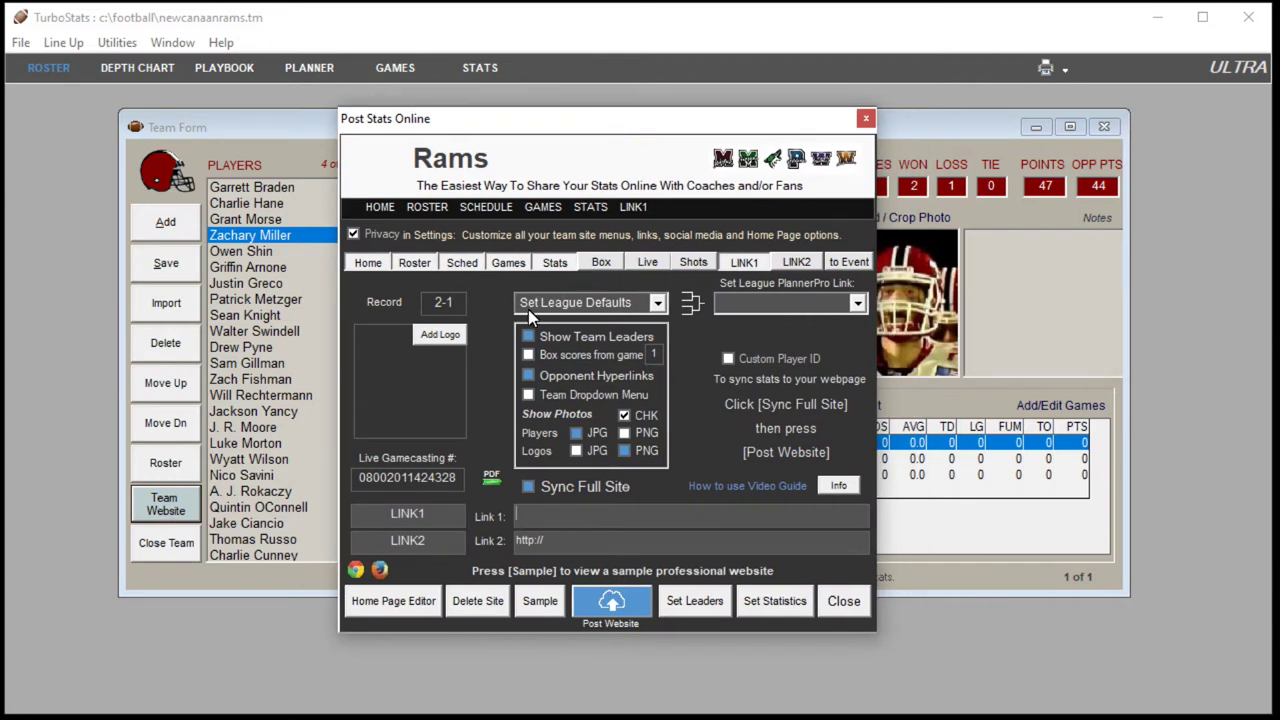
pyautogui.click(655, 312)
pyautogui.click(655, 312)
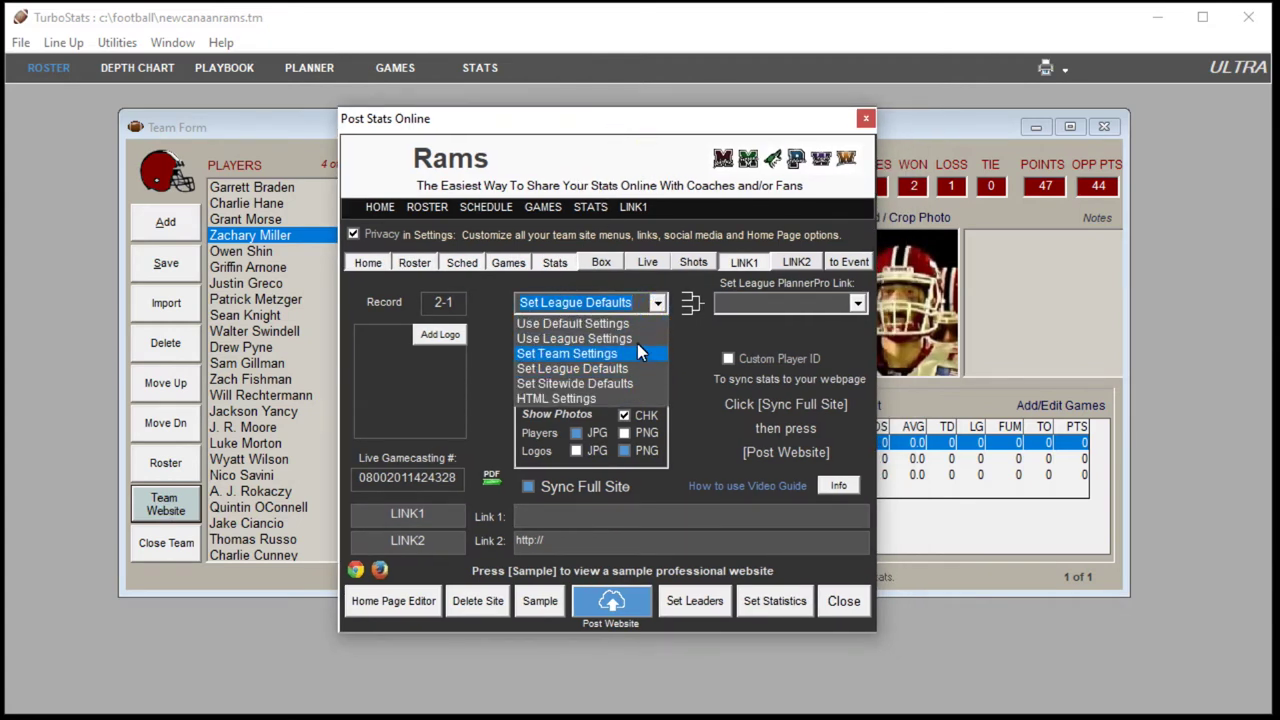
pyautogui.click(628, 322)
pyautogui.click(656, 303)
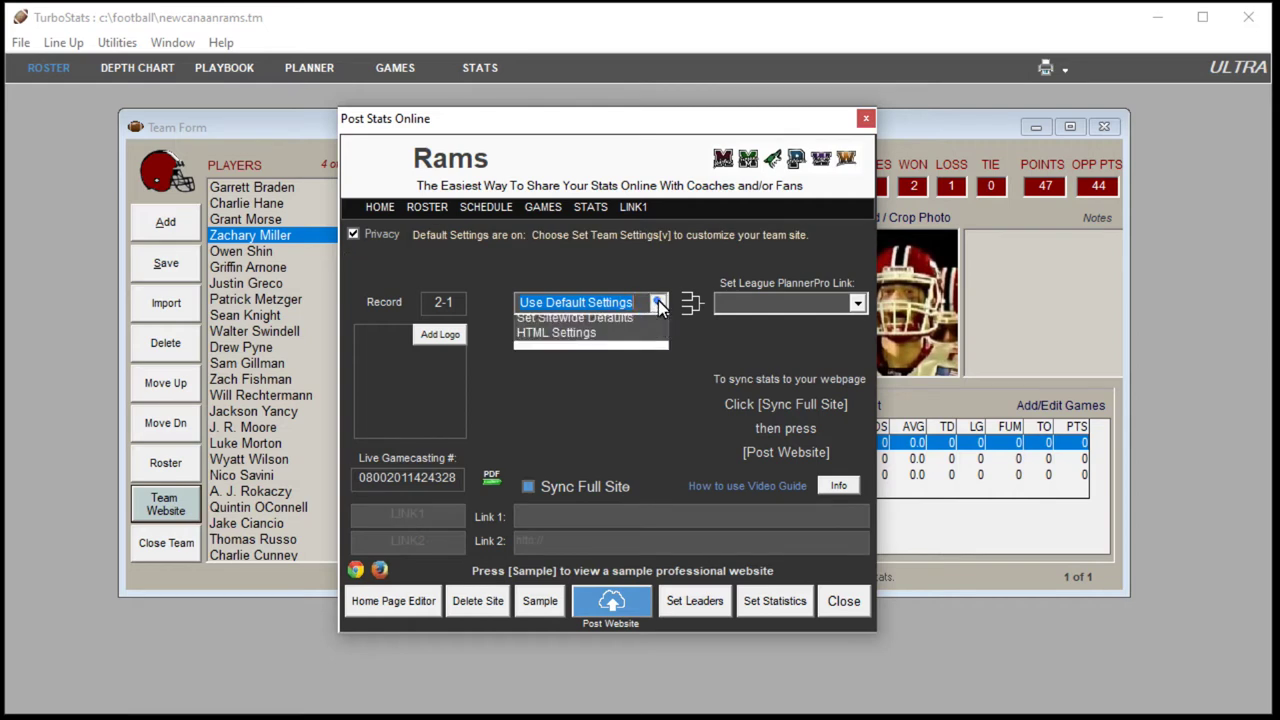
pyautogui.click(607, 333)
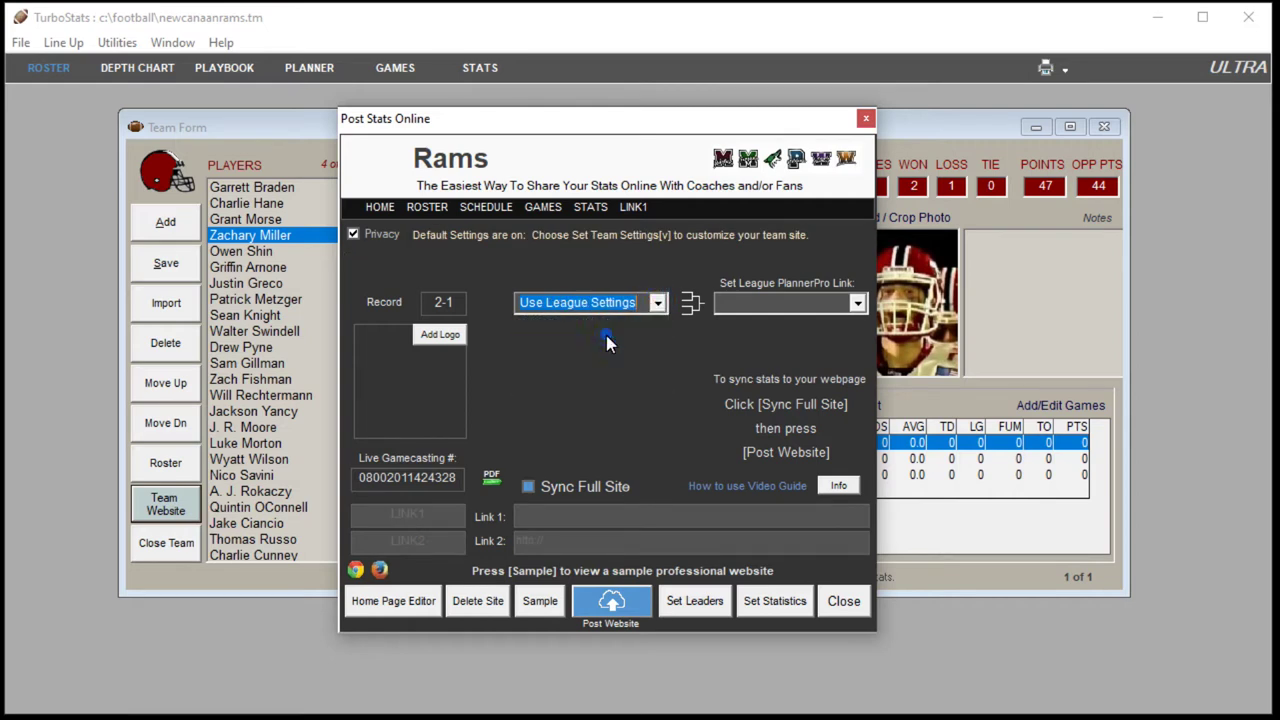
# Try Team Settings, return to Set League Defaults, and search available league sites
pyautogui.click(655, 304)
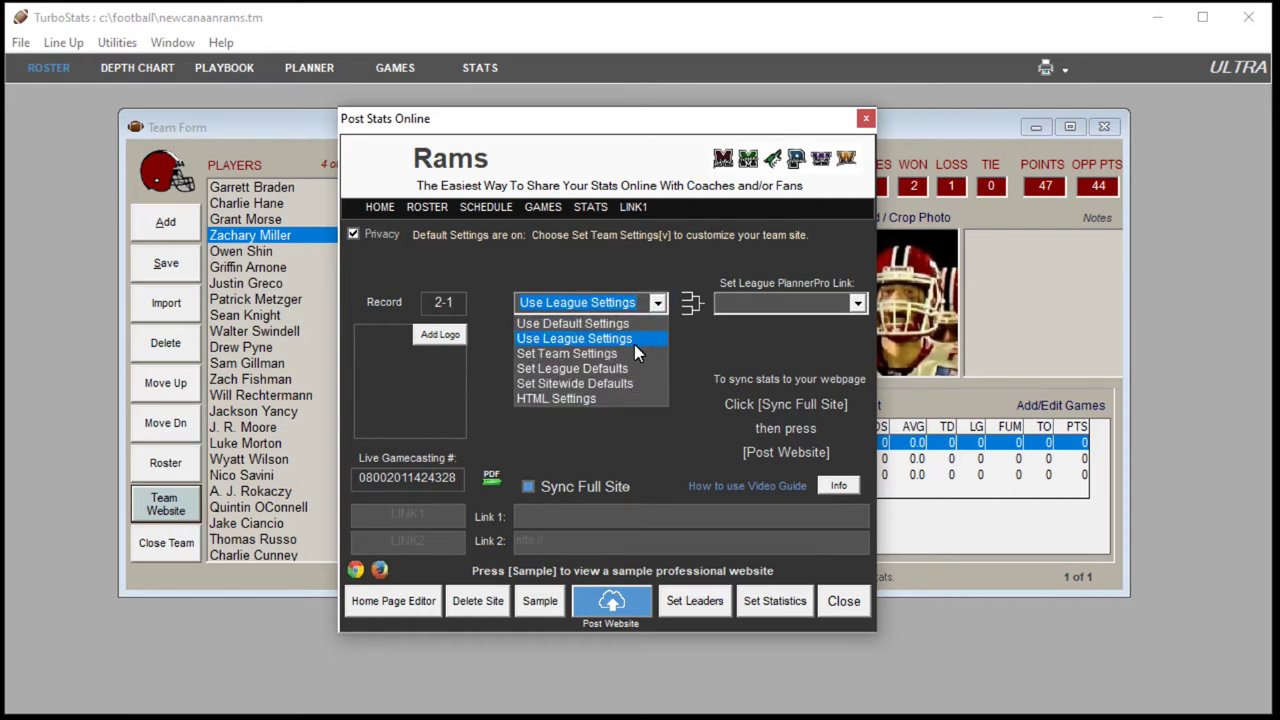
pyautogui.click(632, 346)
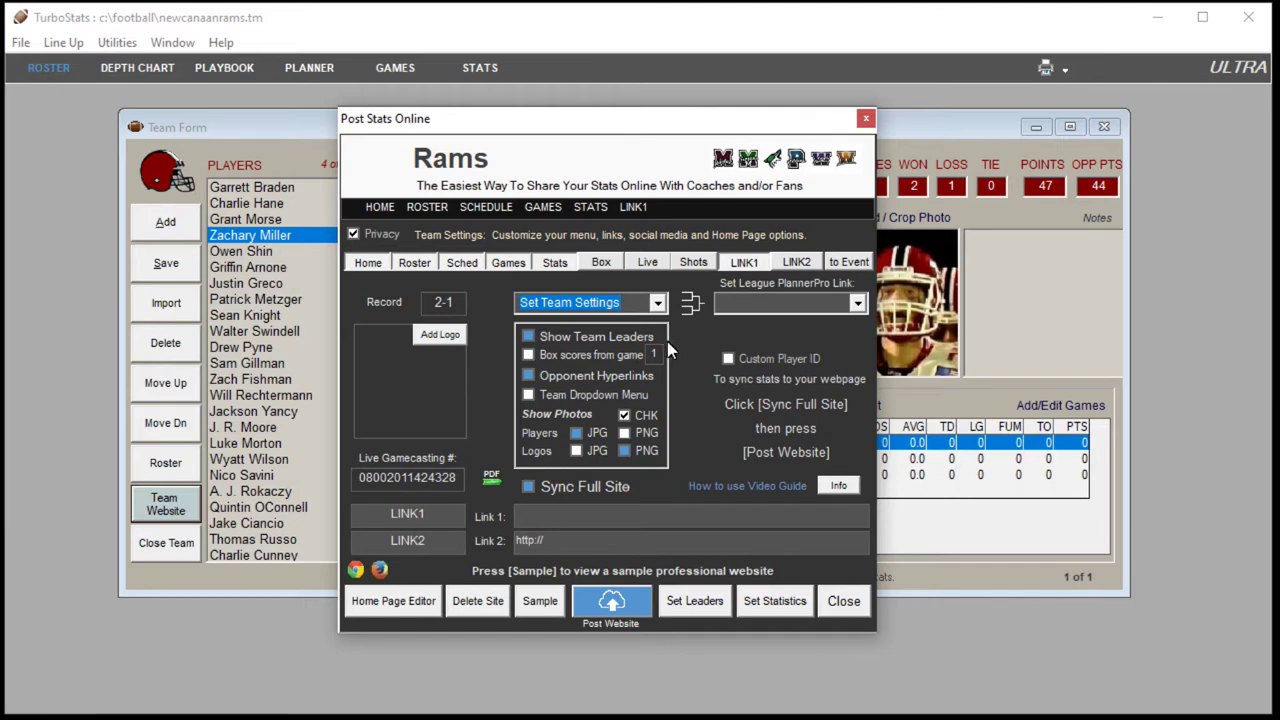
pyautogui.click(657, 303)
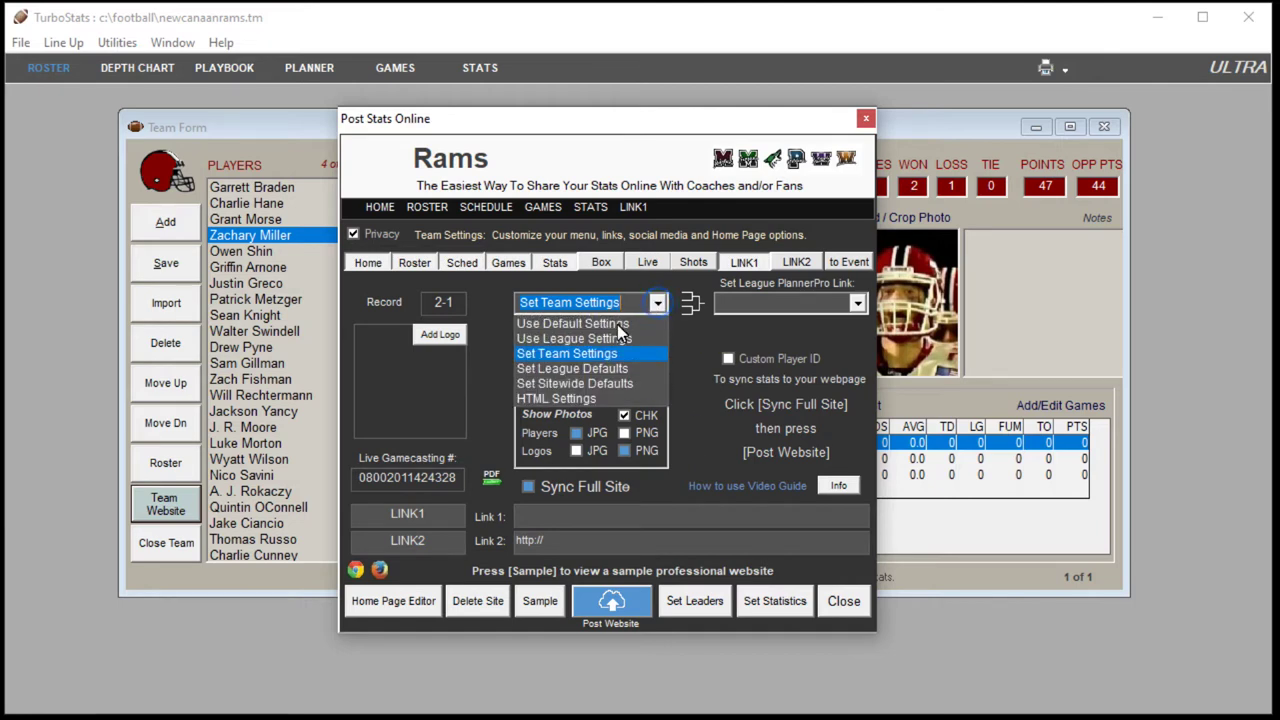
pyautogui.click(590, 370)
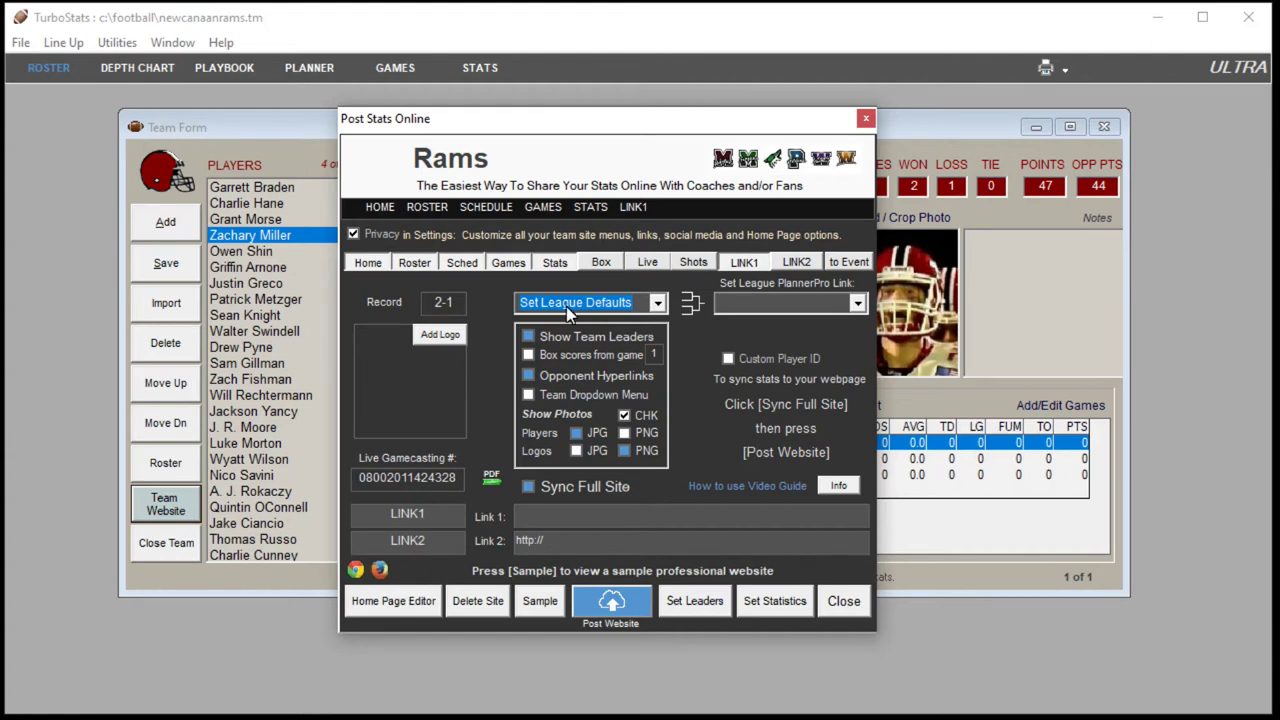
pyautogui.click(856, 304)
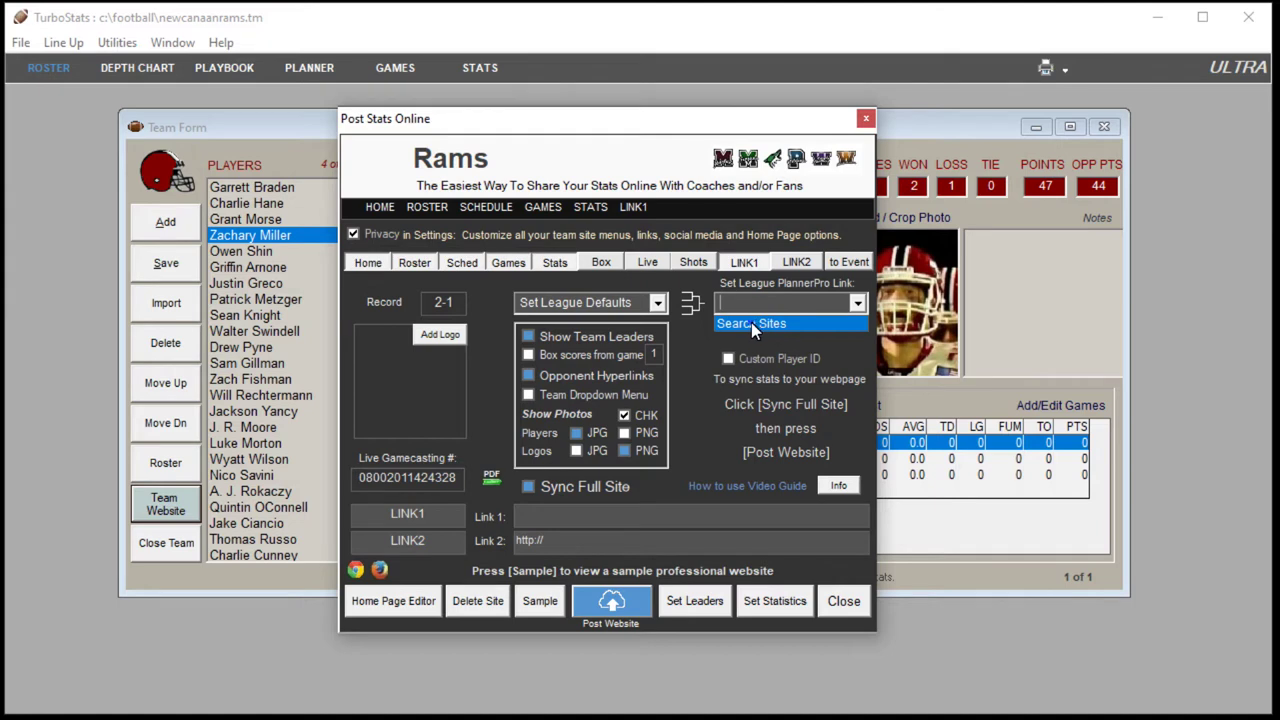
pyautogui.click(751, 322)
# Select football2020 in League Search as the Rams site's League PlannerPro link
pyautogui.click(578, 315)
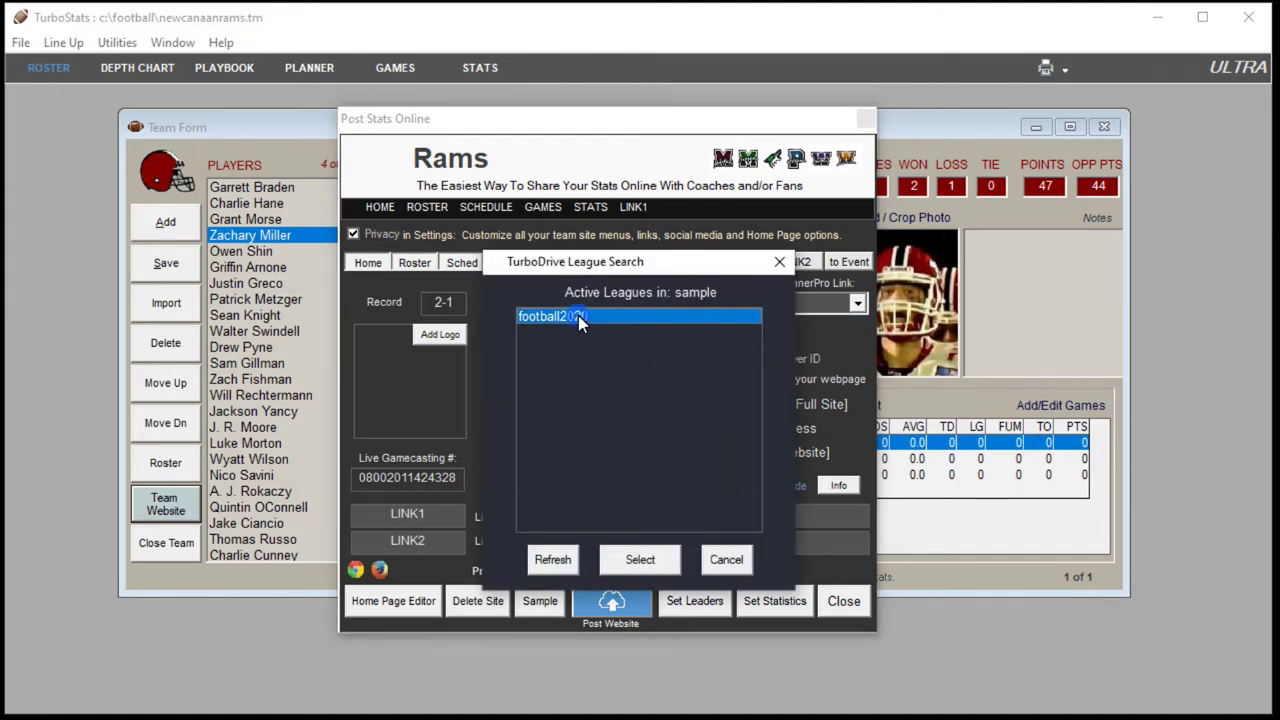
pyautogui.click(641, 563)
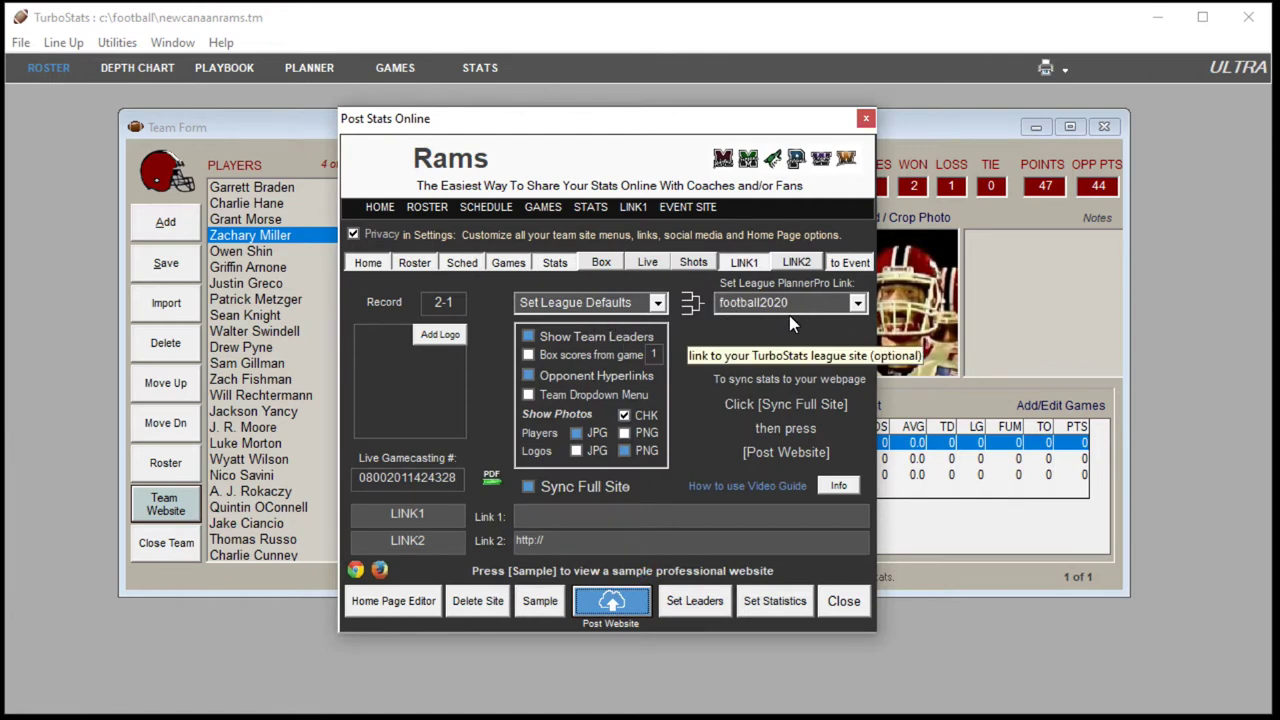
pyautogui.click(536, 377)
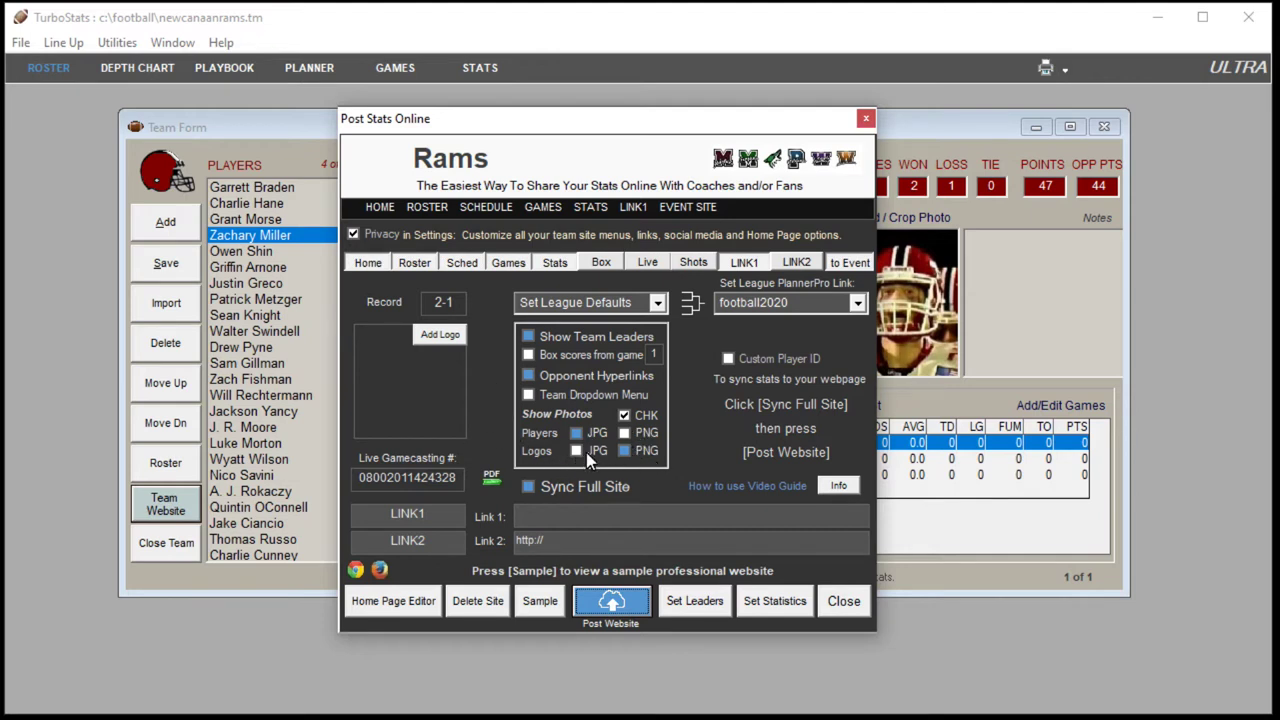
# Set Lamesa Tornadoes.png as the gamecasting logo and acknowledge the PNG note
pyautogui.click(438, 337)
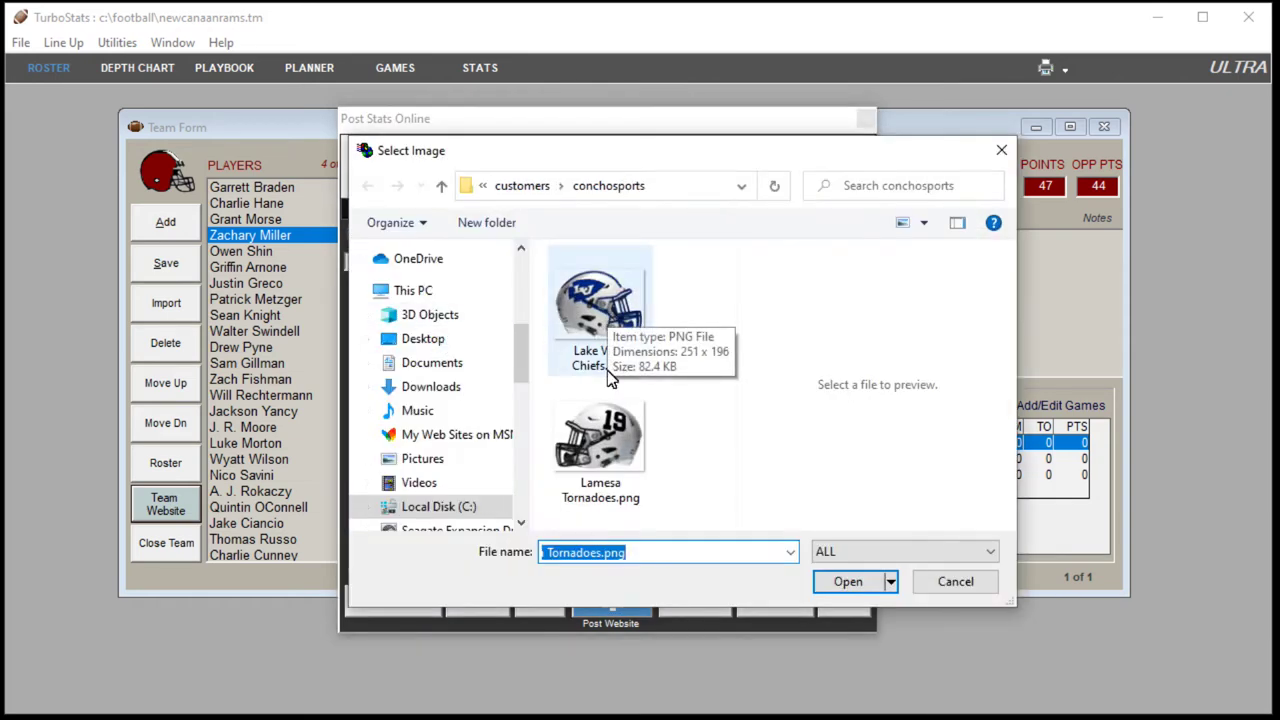
pyautogui.click(603, 428)
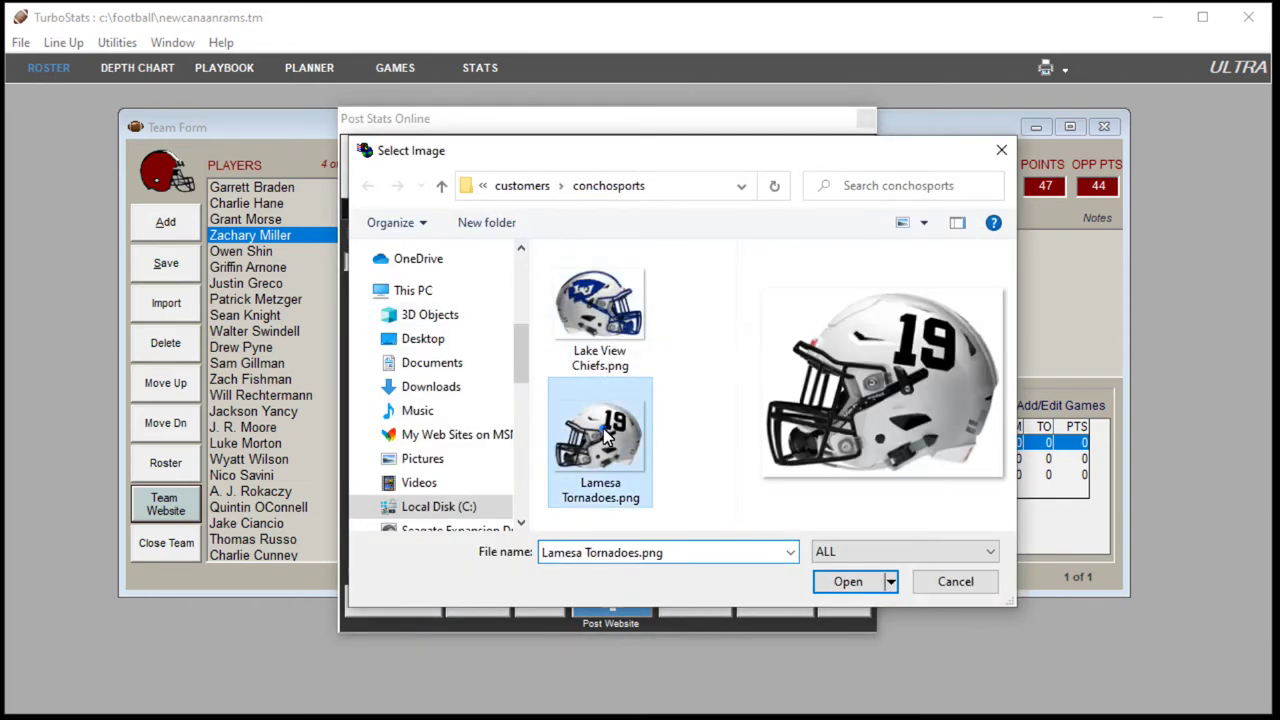
pyautogui.click(848, 582)
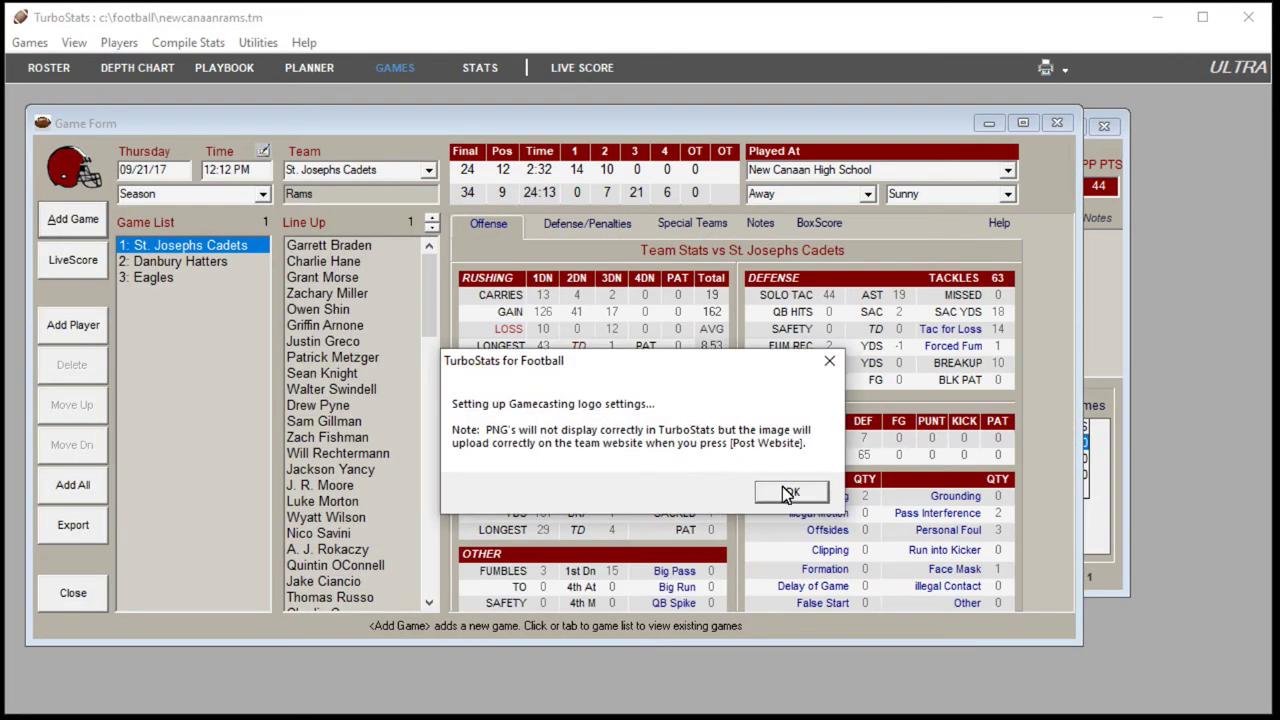
pyautogui.click(791, 491)
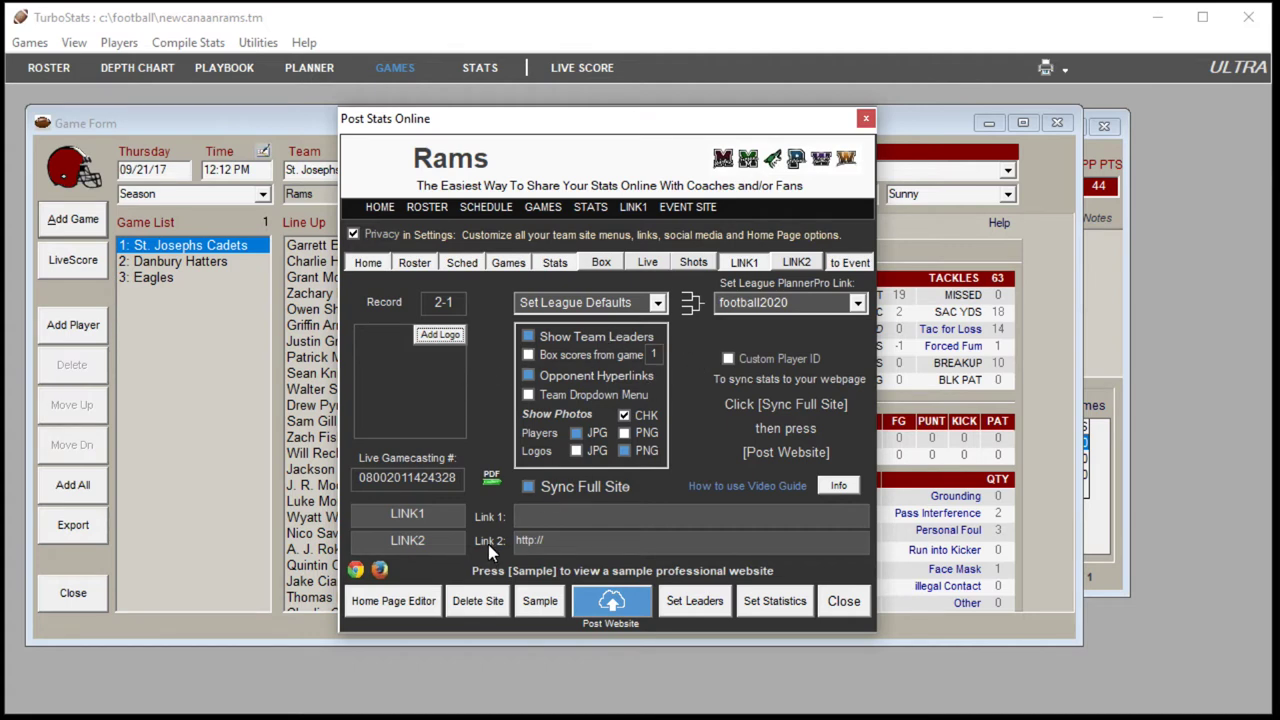
# Rename LINK1 to FLAG and toggle the FLAG and EVENT SITE menu entries off and back on
pyautogui.moveTo(430, 512); pyautogui.dragTo(372, 517)
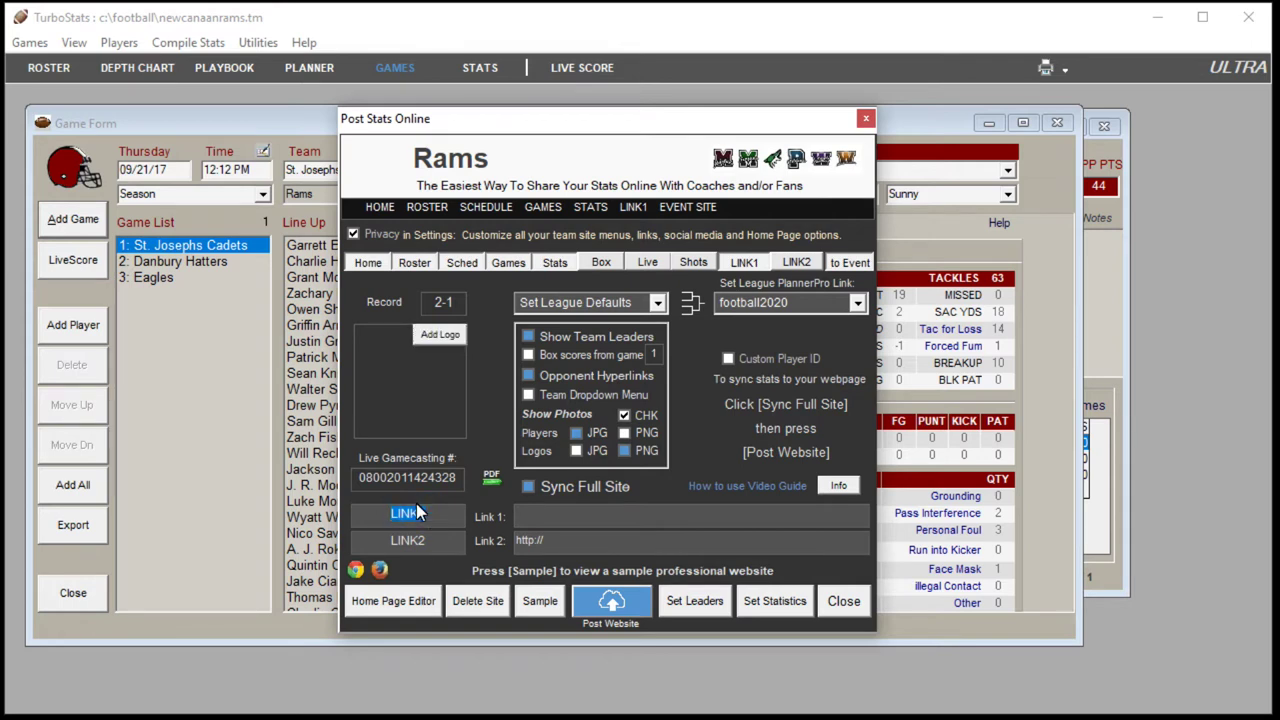
pyautogui.write('FLAG')
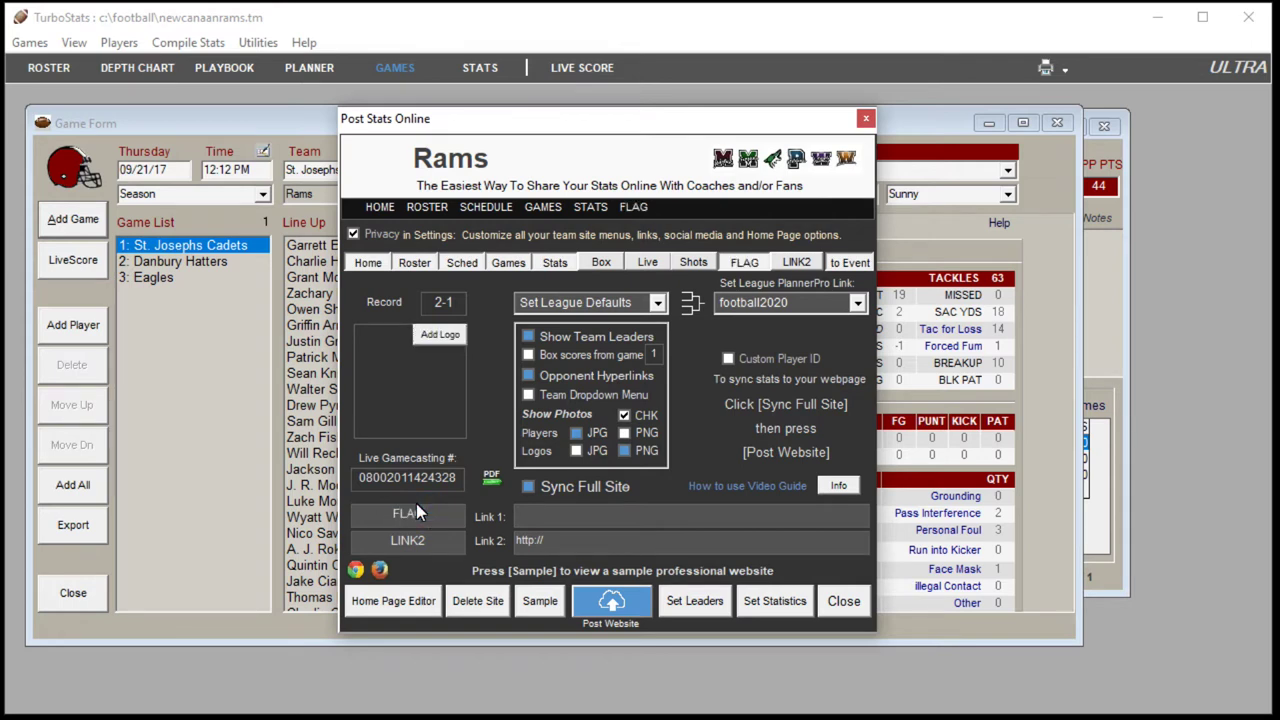
pyautogui.click(745, 264)
pyautogui.click(746, 263)
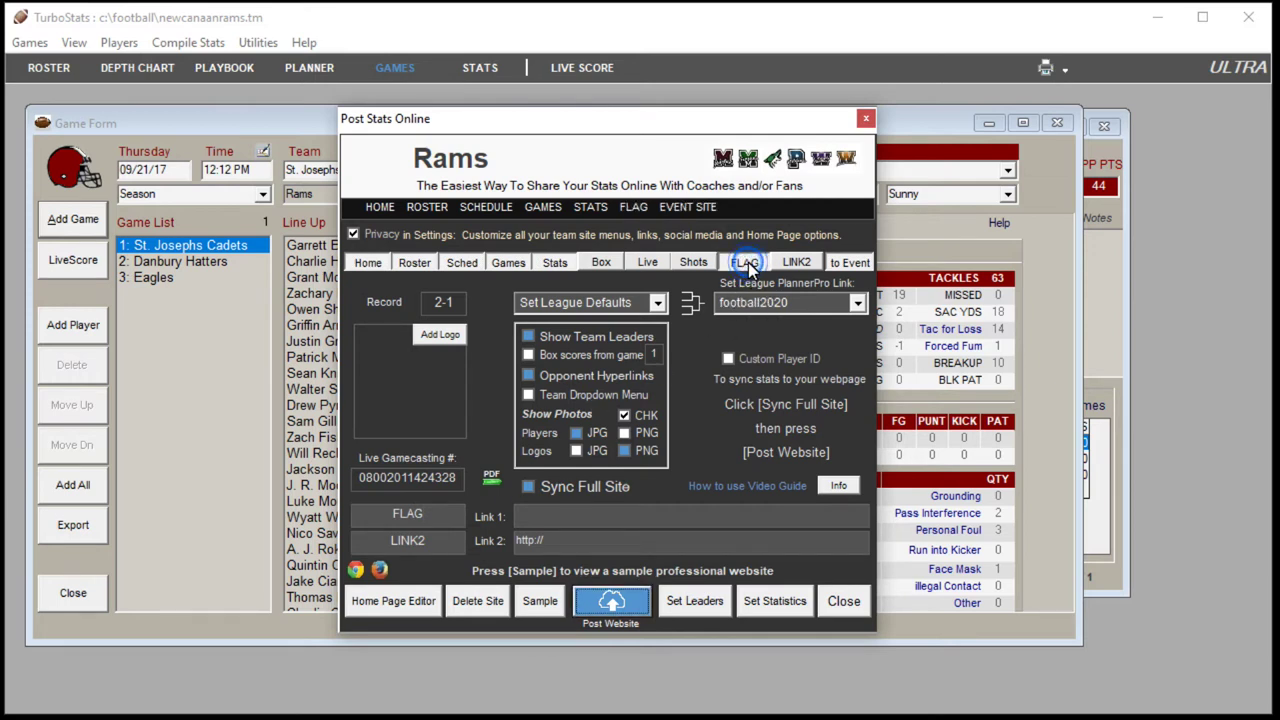
pyautogui.click(745, 263)
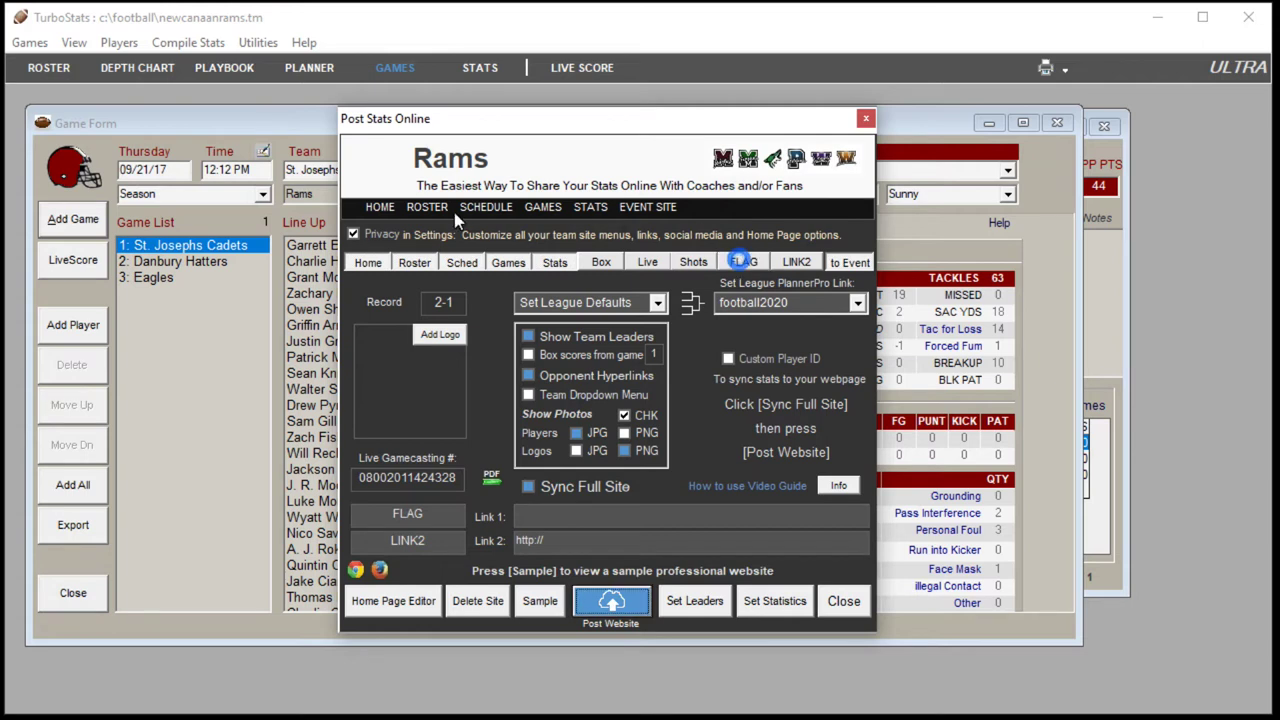
pyautogui.click(746, 264)
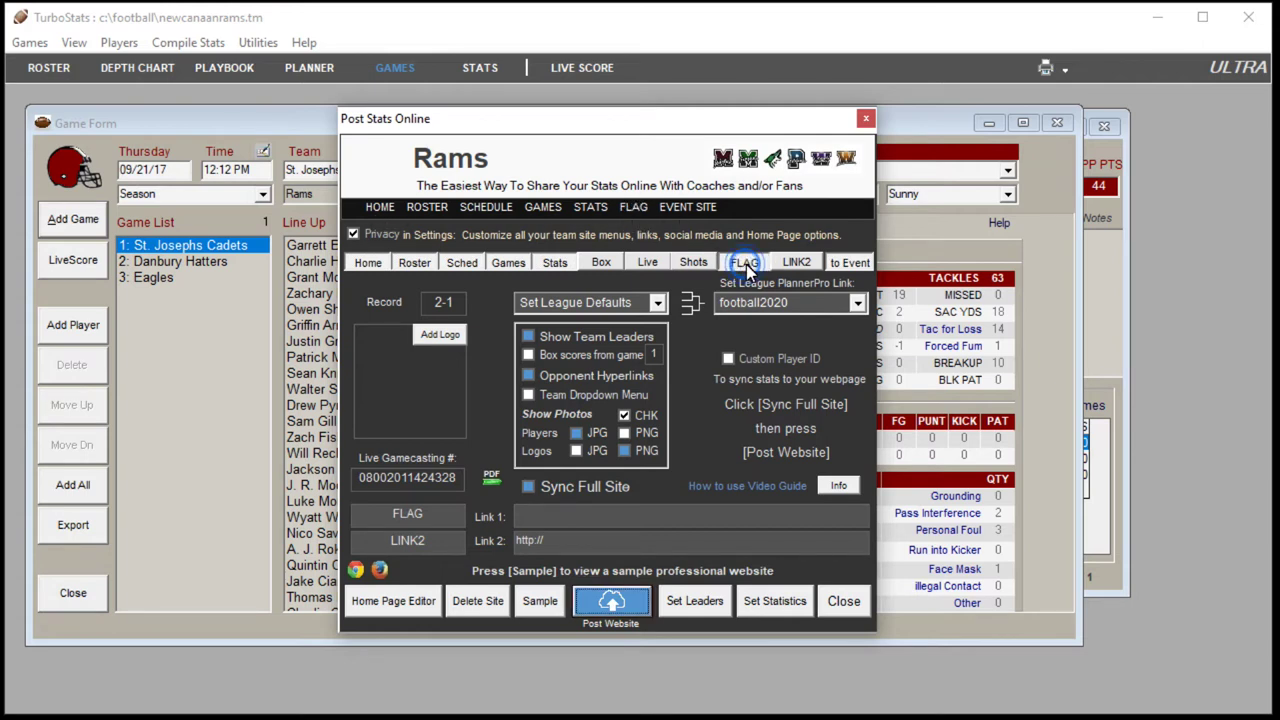
pyautogui.click(841, 261)
pyautogui.click(854, 266)
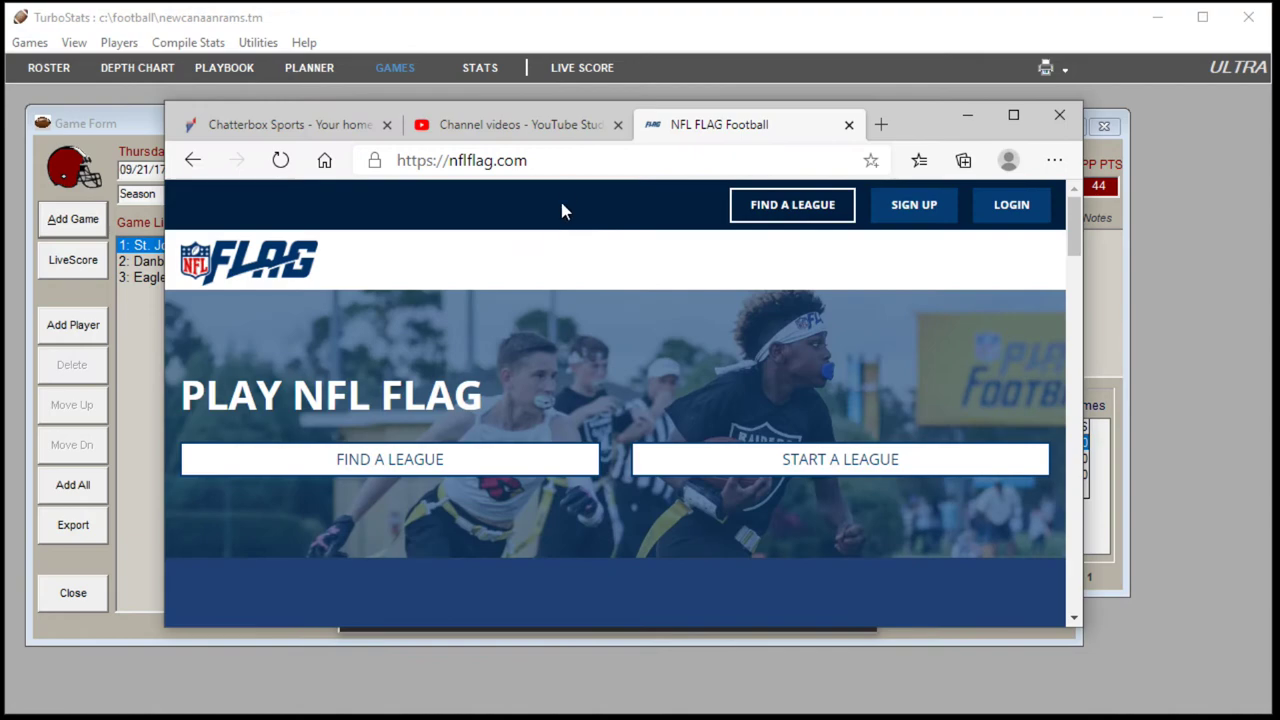
# Copy the nflflag.com address from Edge, minimize the browser, and return to the website settings
pyautogui.click(553, 161)
pyautogui.hotkey('ctrl', 'c')
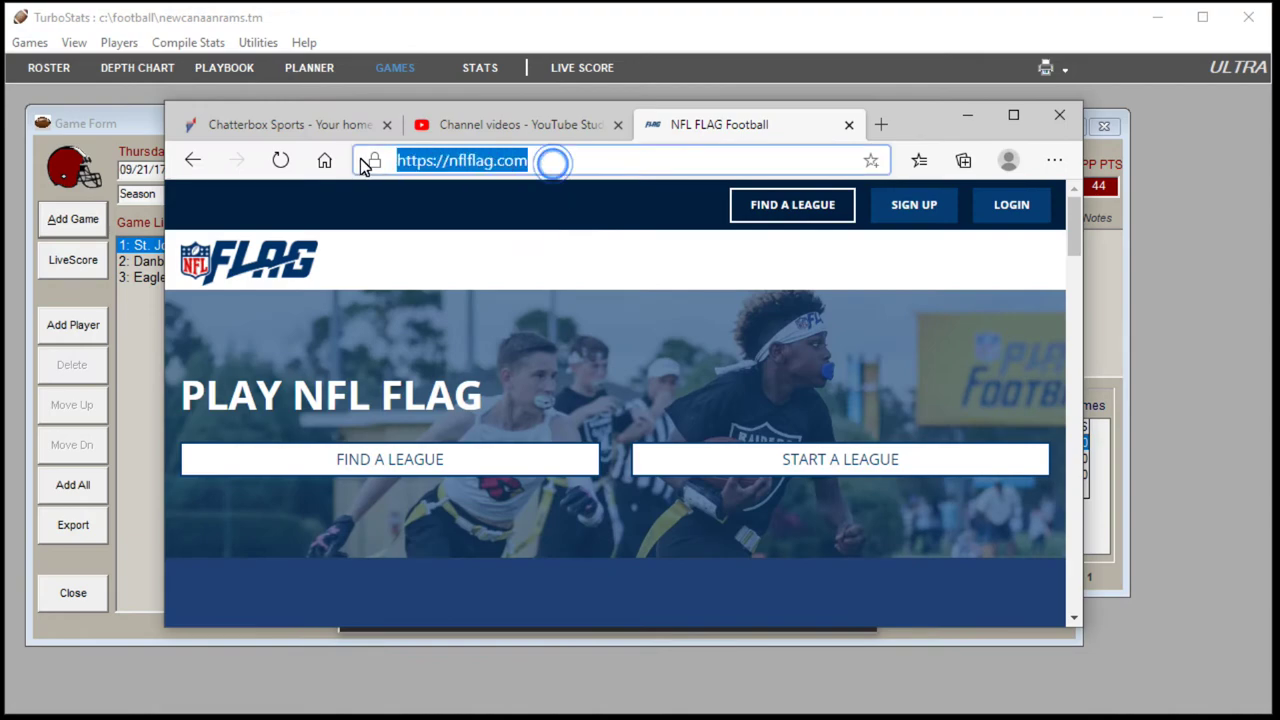
pyautogui.rightClick(452, 162)
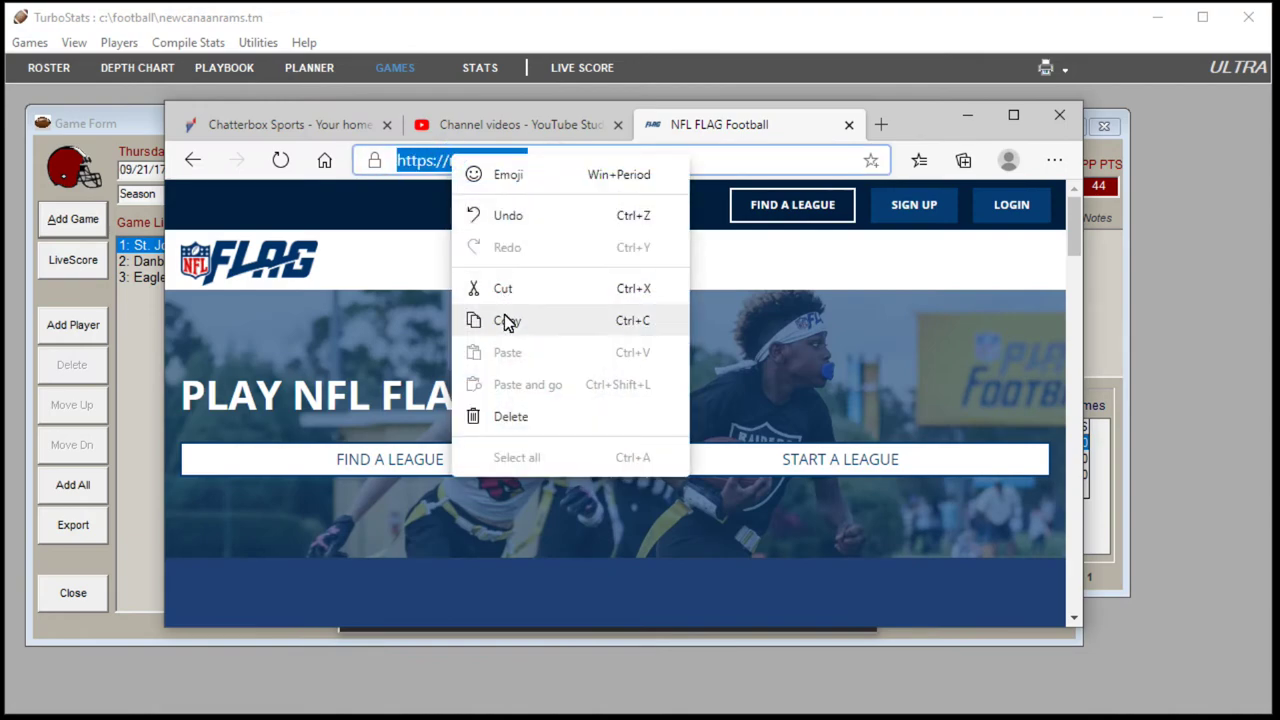
pyautogui.click(505, 319)
pyautogui.click(970, 116)
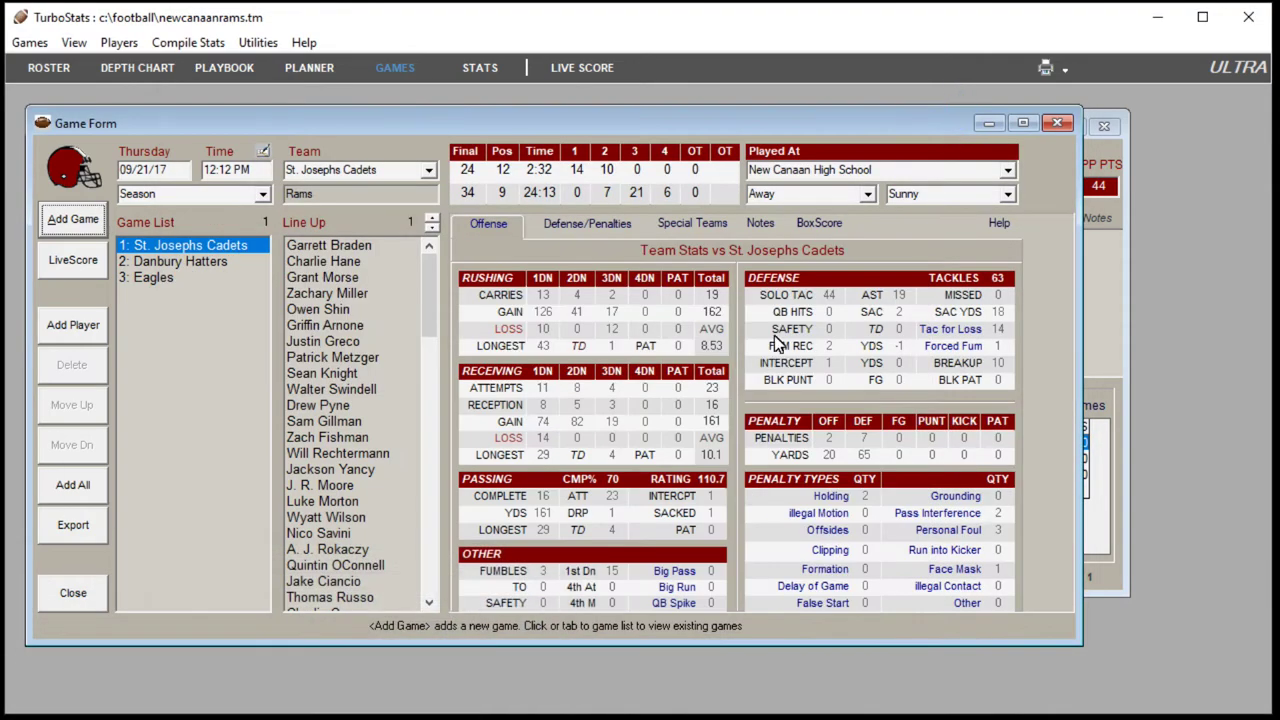
pyautogui.moveTo(577, 115); pyautogui.dragTo(818, 144)
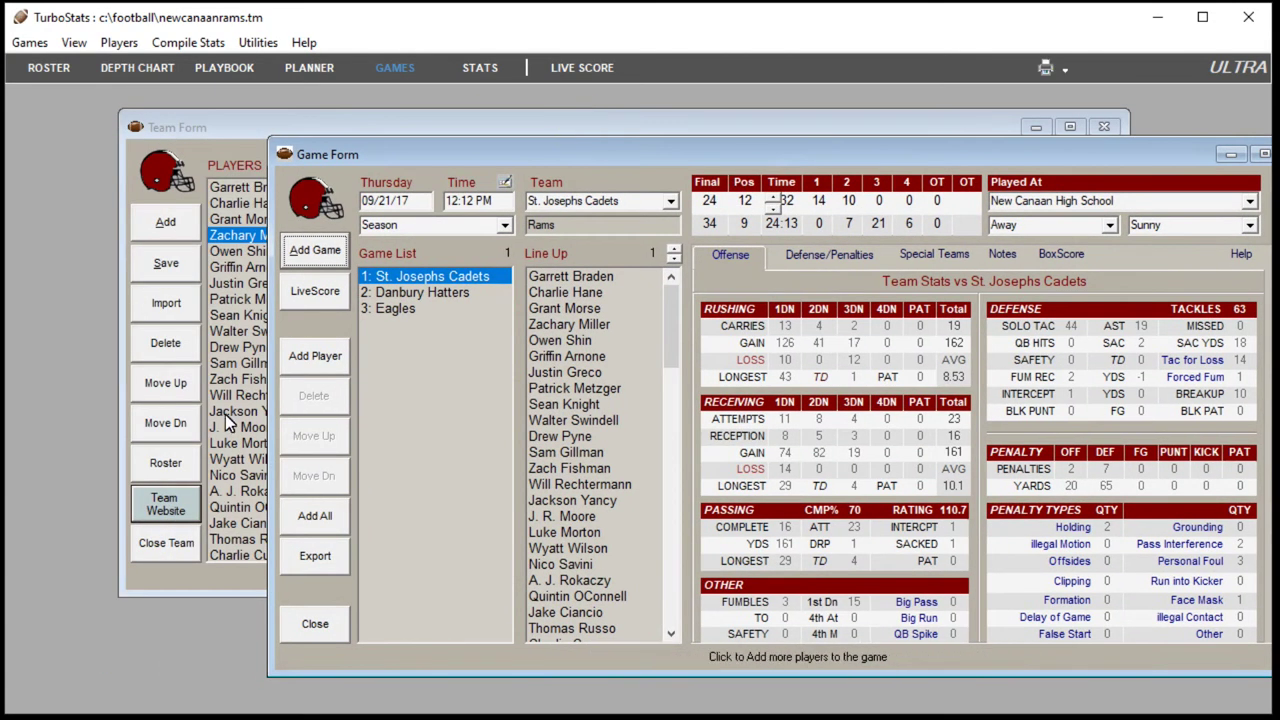
pyautogui.click(166, 505)
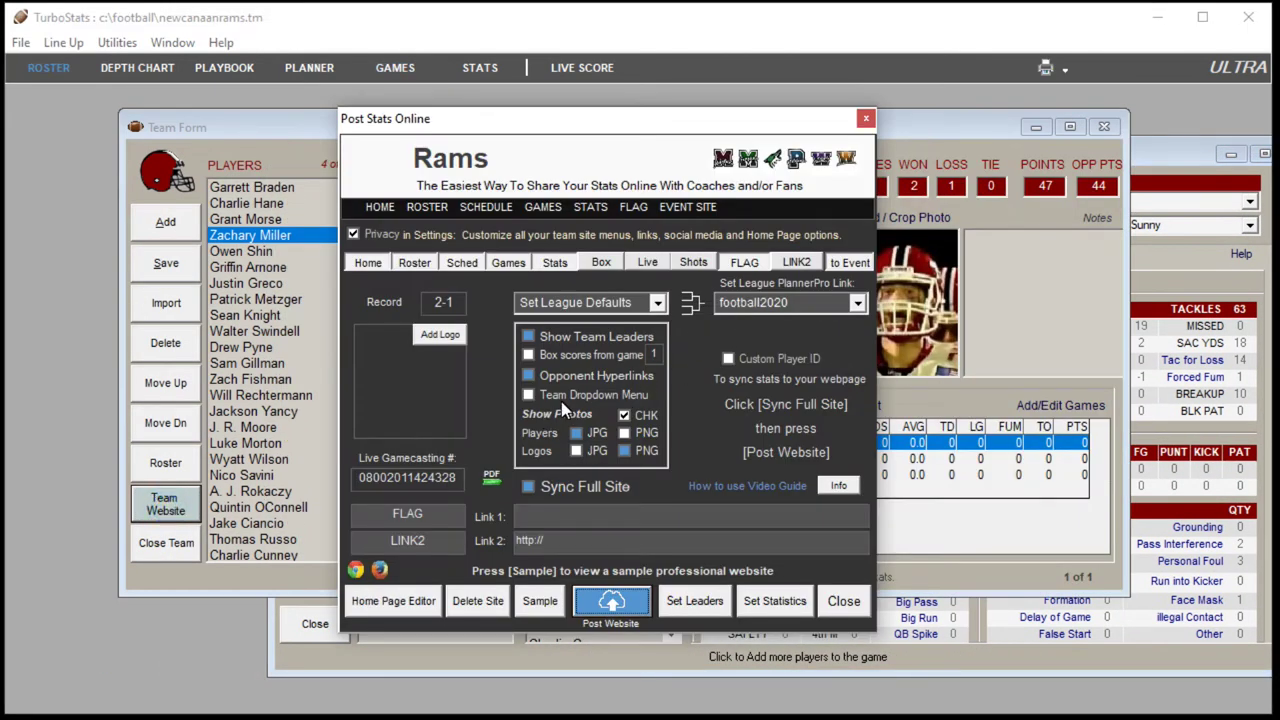
pyautogui.rightClick(534, 518)
pyautogui.click(580, 606)
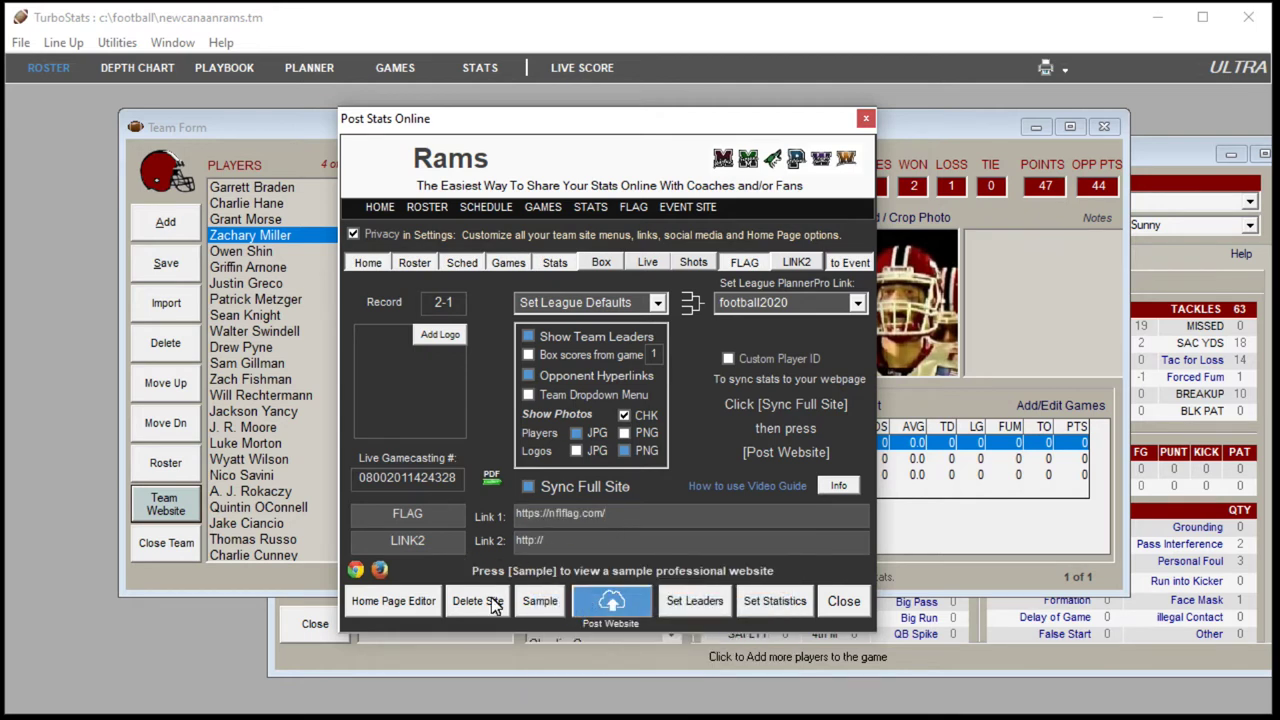
pyautogui.click(404, 604)
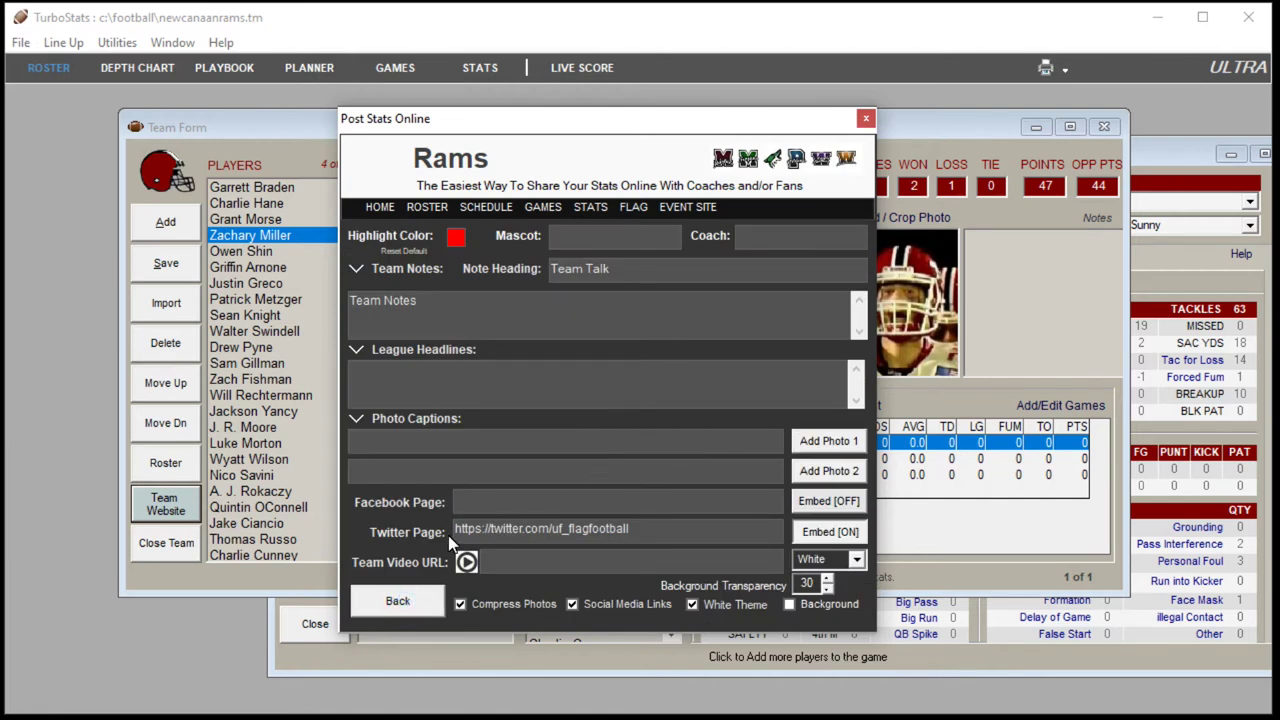
# Toggle Twitter page embedding off and on, select its address, and keep the White theme
pyautogui.click(822, 533)
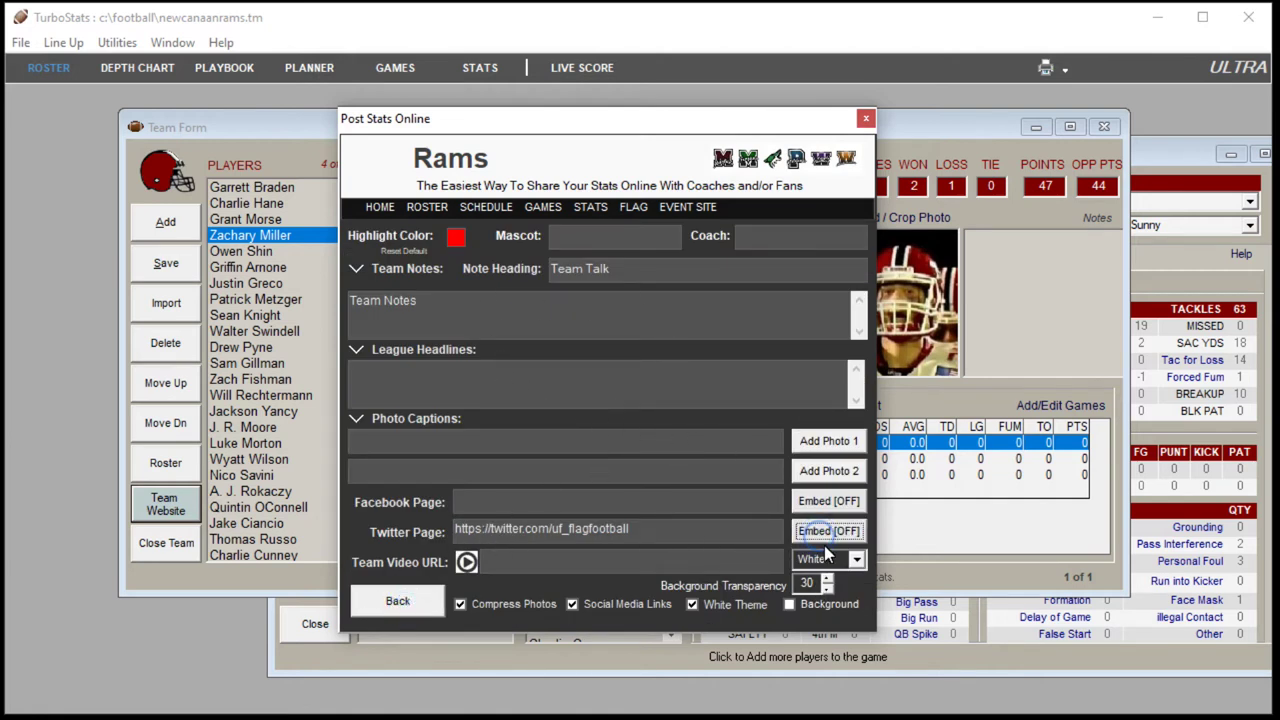
pyautogui.click(825, 535)
pyautogui.moveTo(653, 534); pyautogui.dragTo(371, 532)
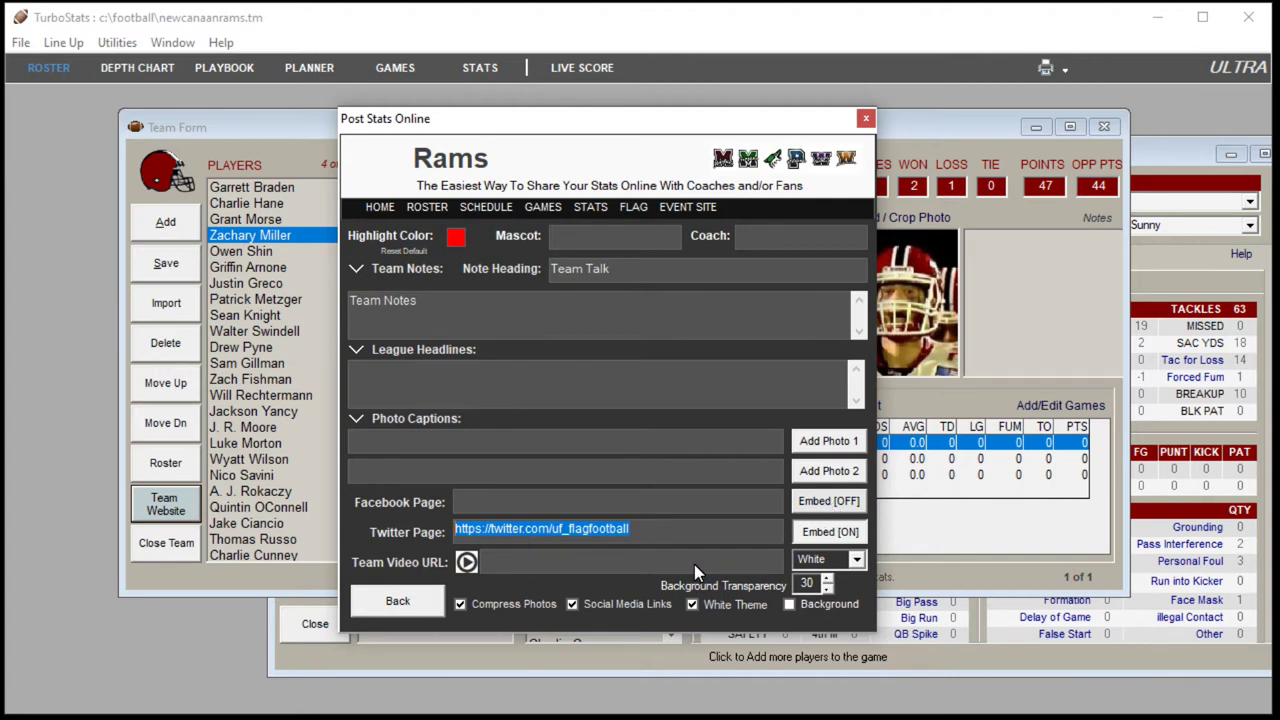
pyautogui.click(857, 563)
pyautogui.click(825, 651)
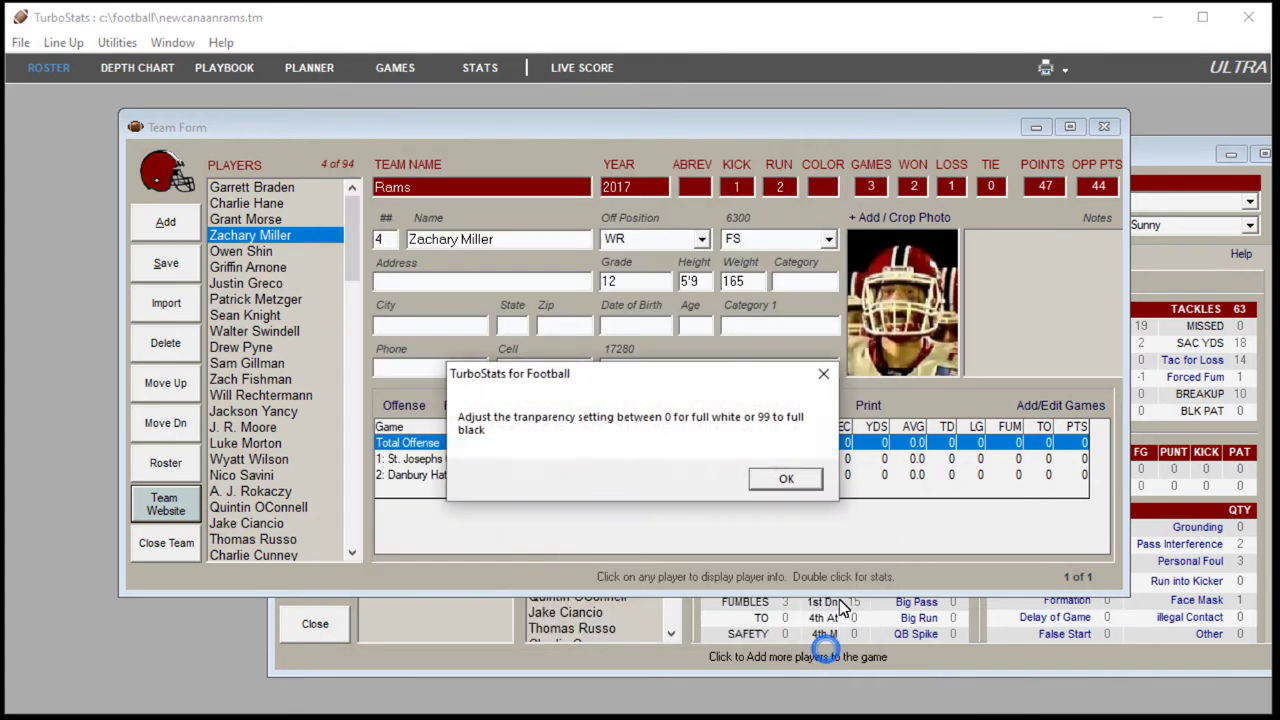
pyautogui.click(803, 478)
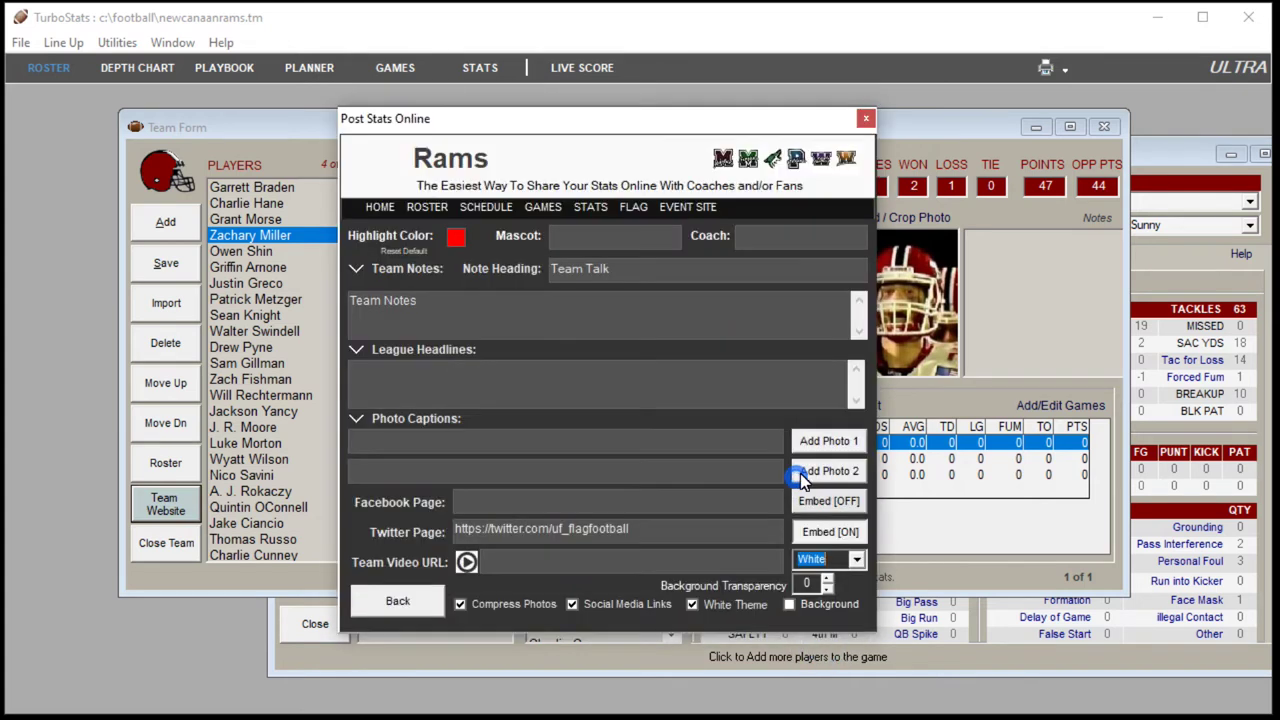
# Set the background transparency to 33, then start adding the first home page photo
pyautogui.click(826, 578)
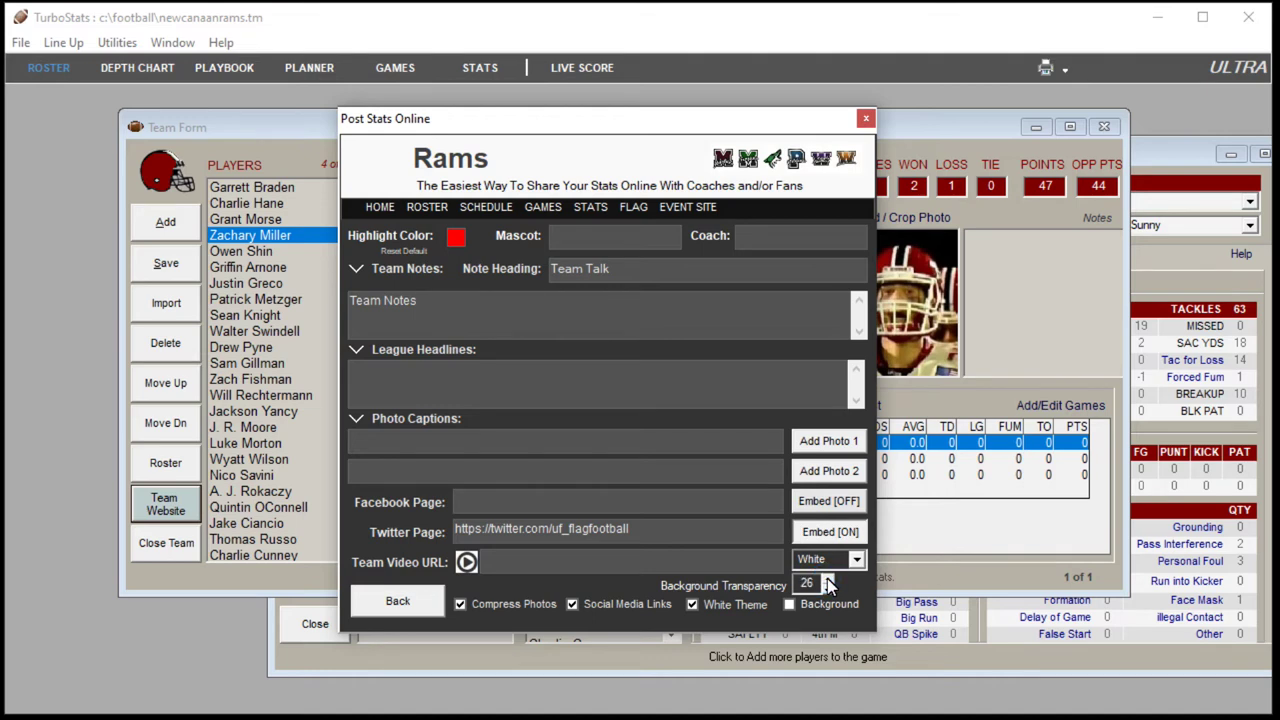
pyautogui.click(826, 578)
pyautogui.click(826, 578)
pyautogui.click(826, 578)
pyautogui.click(826, 578)
pyautogui.click(826, 578)
pyautogui.click(828, 589)
pyautogui.click(828, 589)
pyautogui.click(828, 589)
pyautogui.click(828, 589)
pyautogui.click(828, 589)
pyautogui.click(828, 589)
pyautogui.click(836, 442)
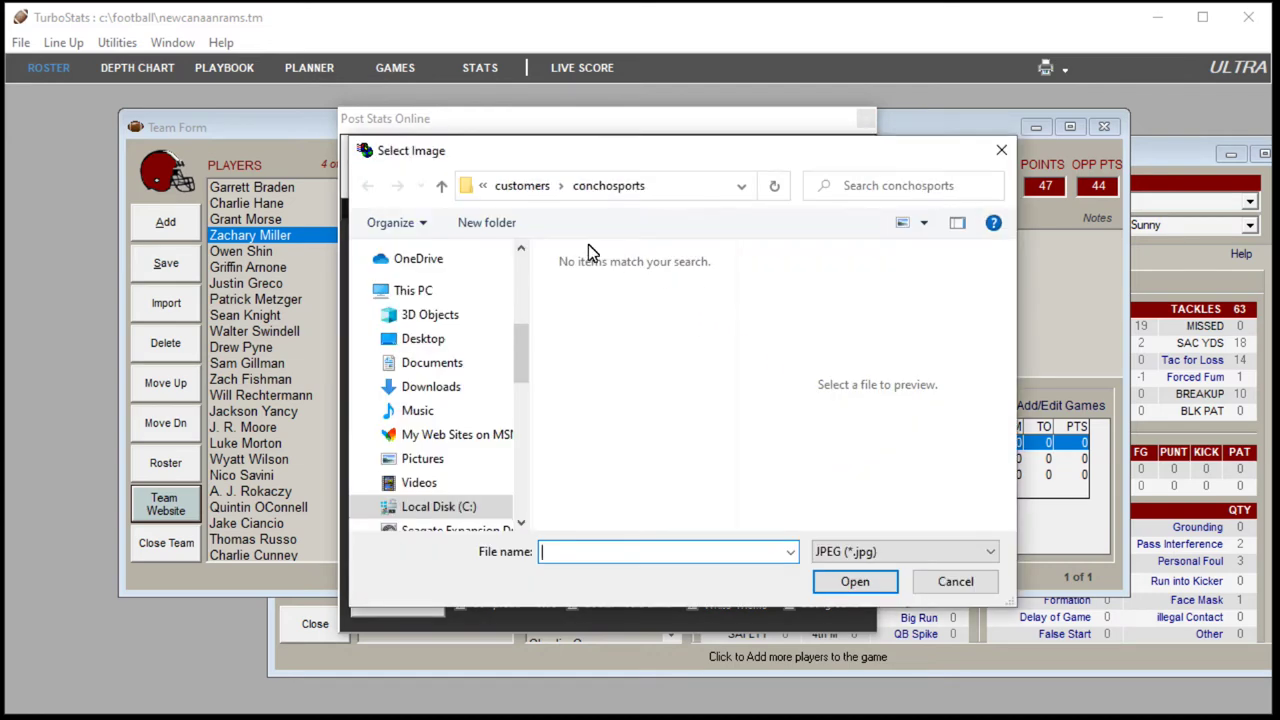
# Load newcannon.JPG from C:\FOOTBALL\Photos as home page Photo 1
pyautogui.click(438, 507)
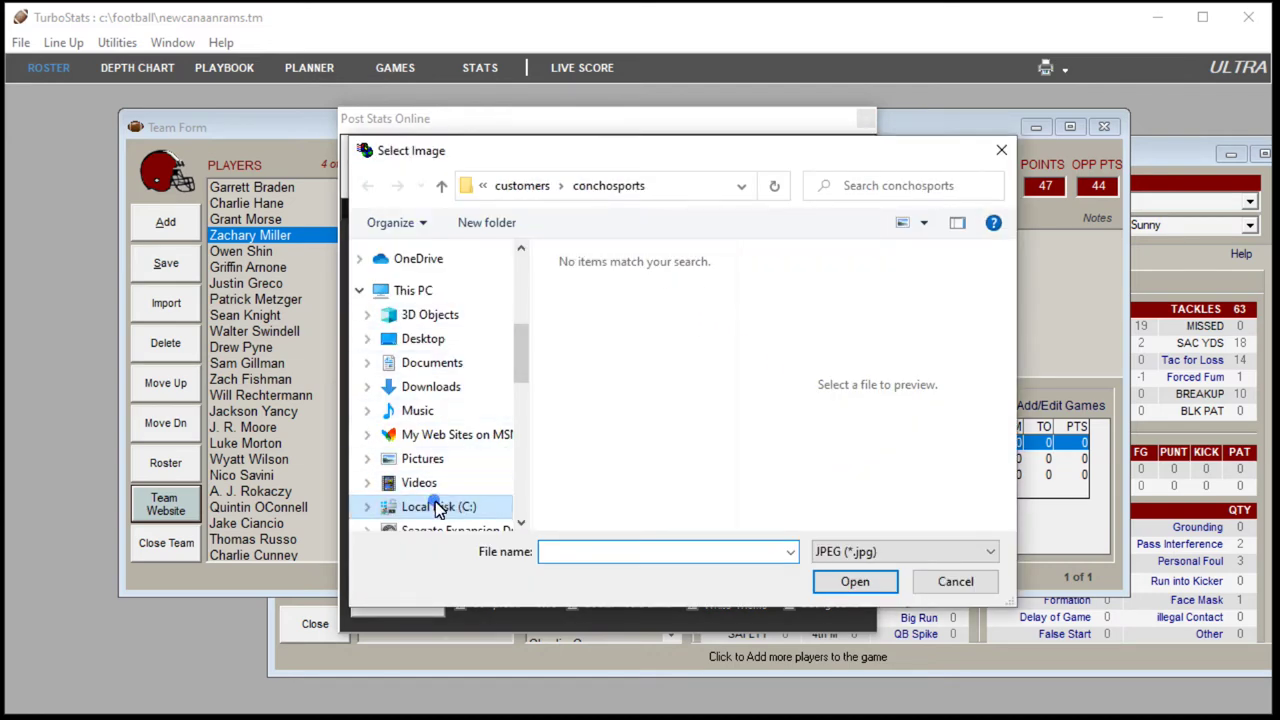
pyautogui.doubleClick(606, 377)
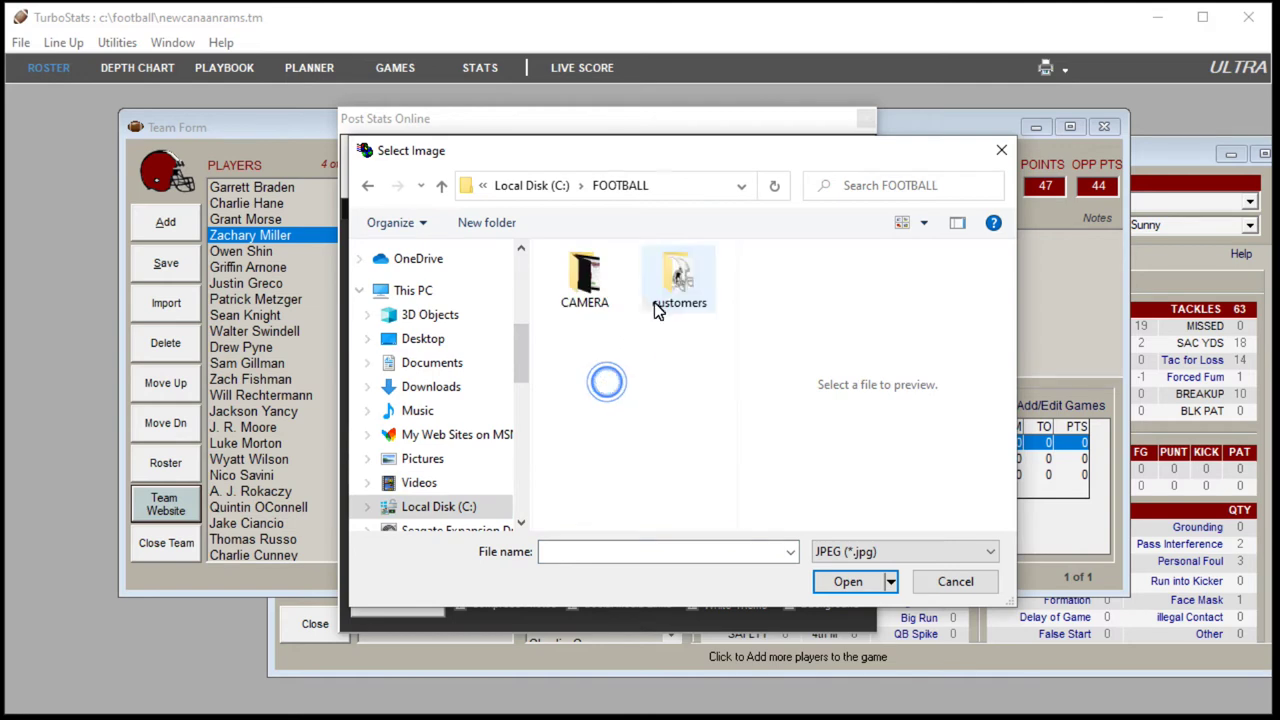
pyautogui.doubleClick(668, 420)
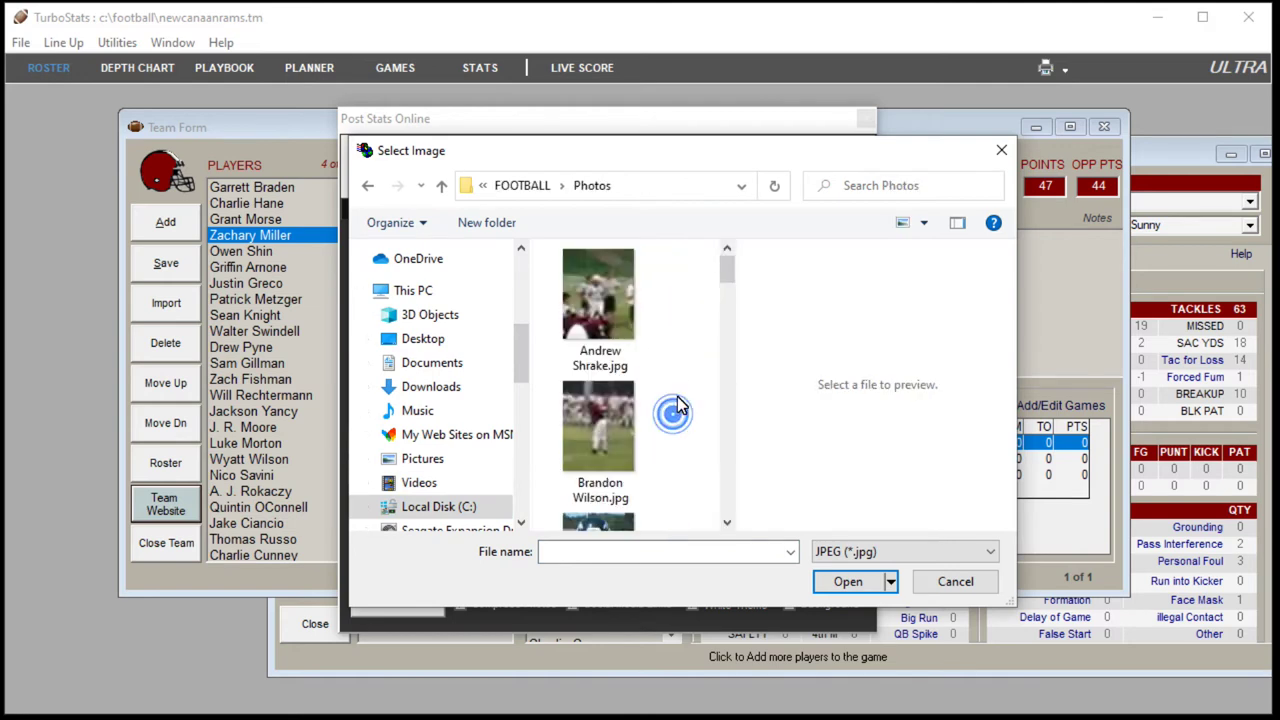
pyautogui.moveTo(723, 276); pyautogui.dragTo(727, 413)
pyautogui.click(612, 305)
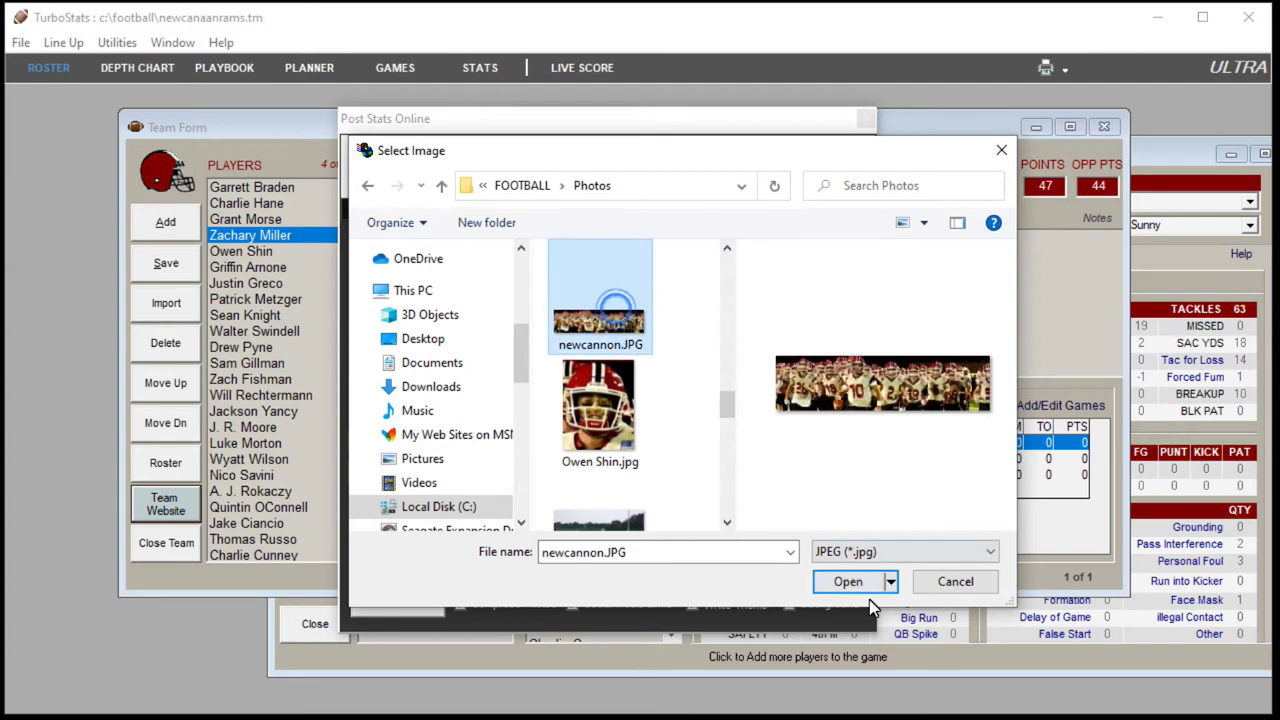
pyautogui.click(848, 581)
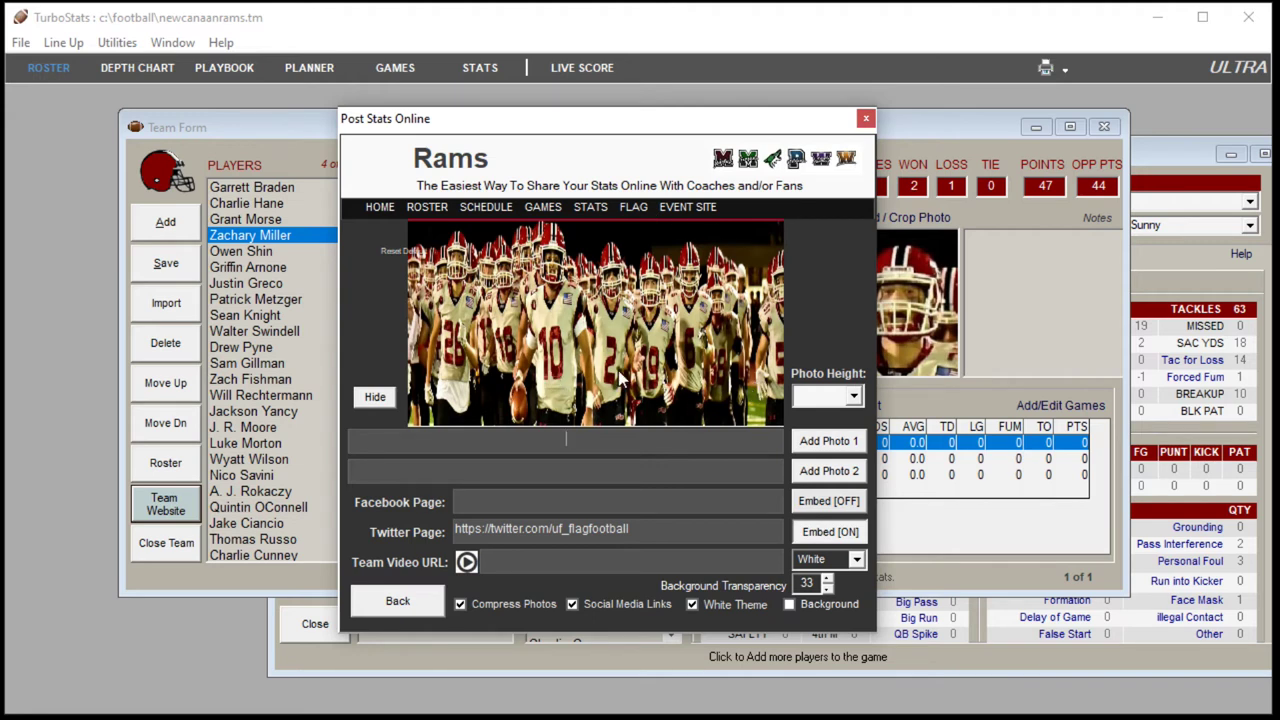
# Set photo height to 200px, caption it 'Ready for the 2020 Season', and disable social media links
pyautogui.click(853, 397)
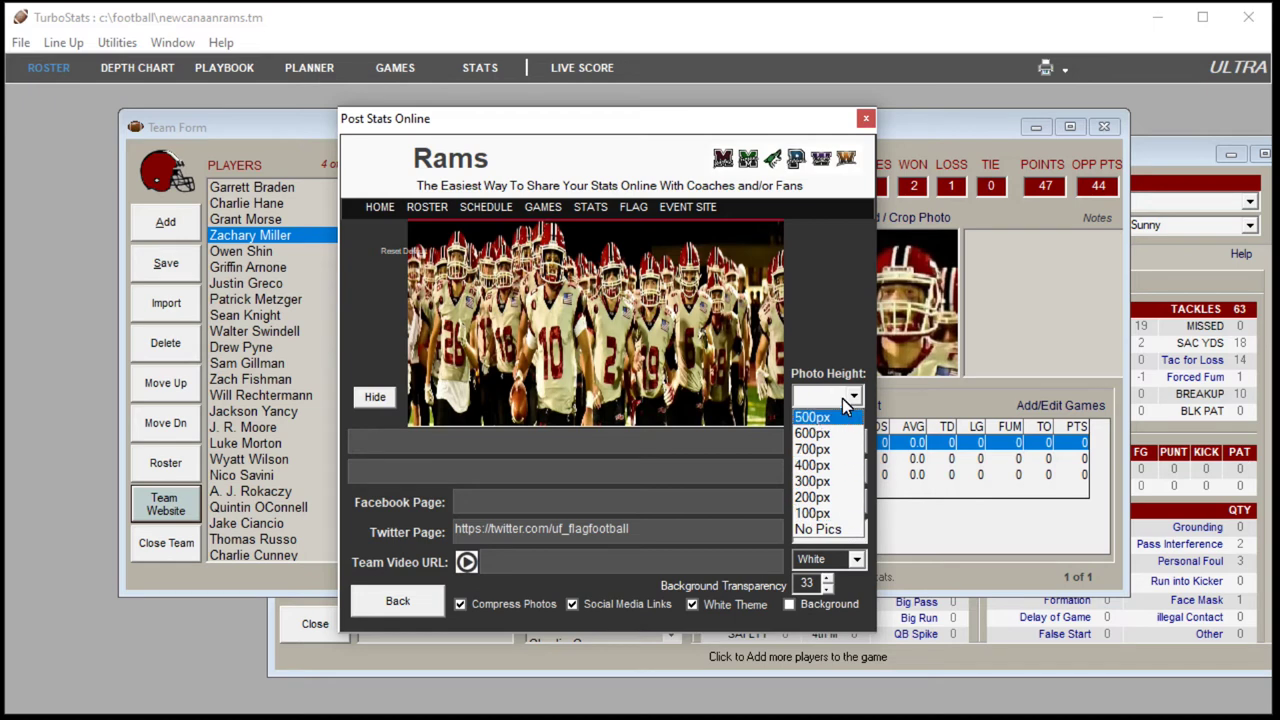
pyautogui.click(835, 503)
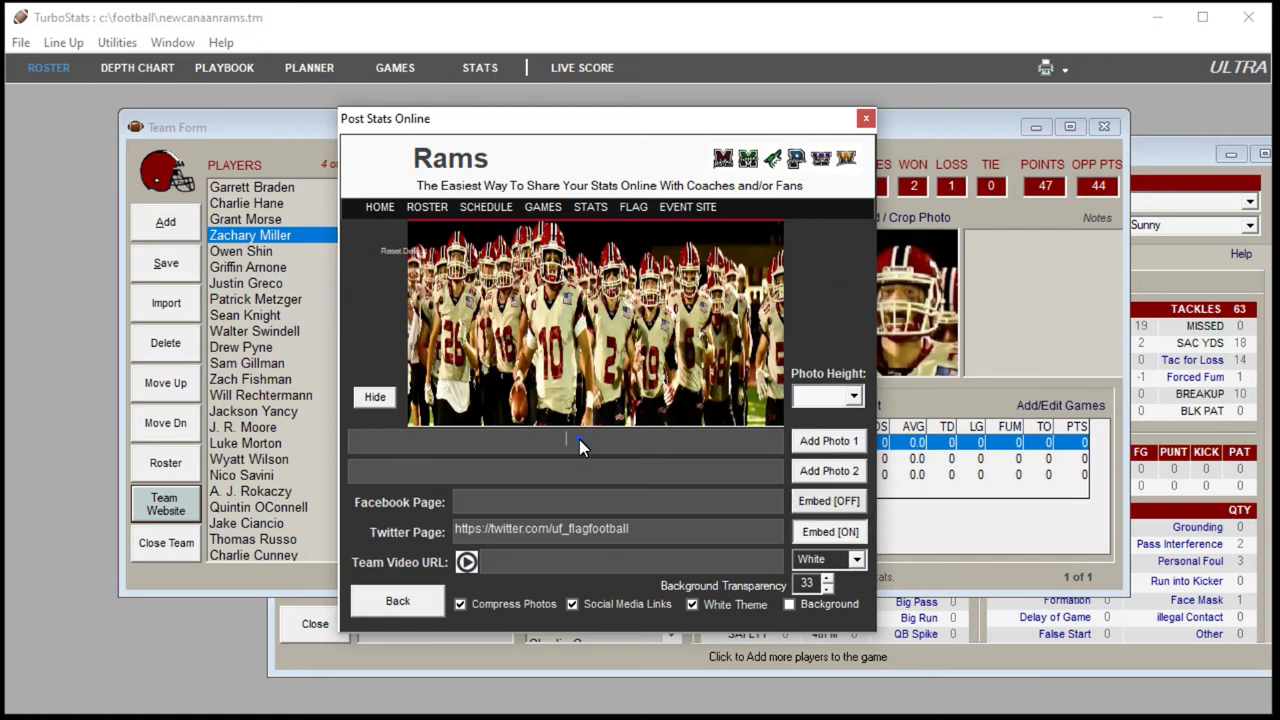
pyautogui.write('Ready for the 2020 Season')
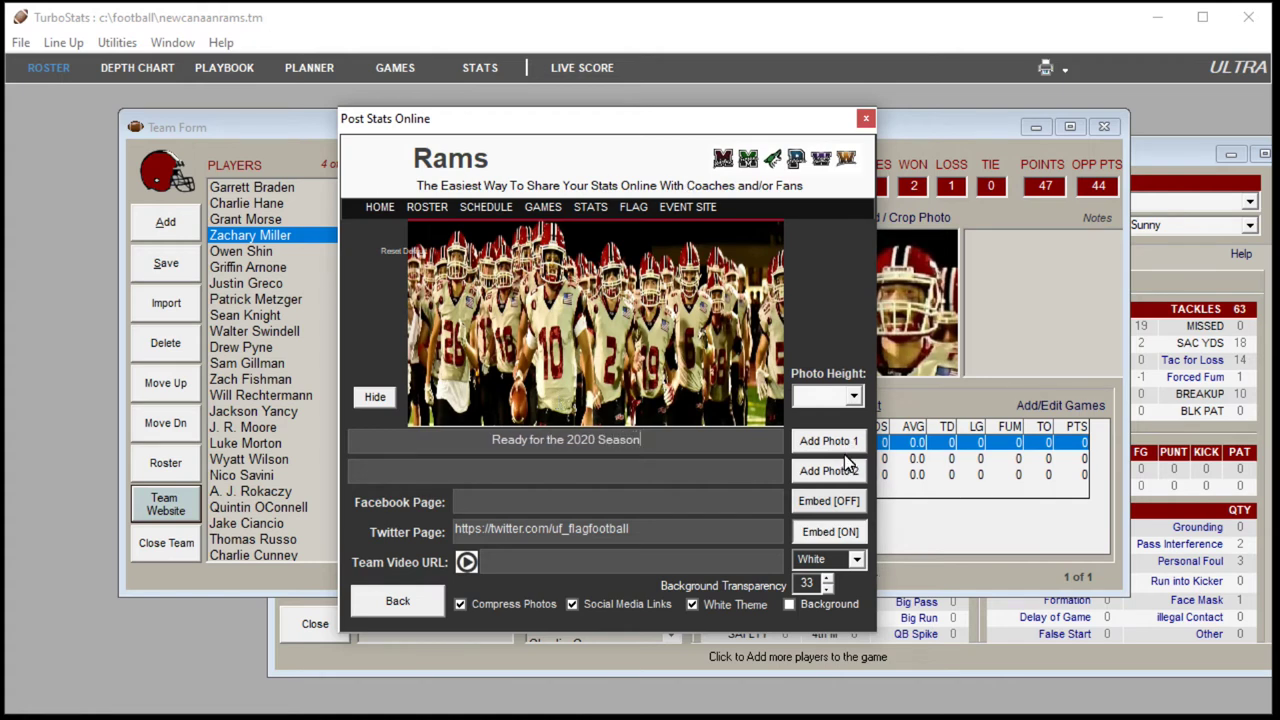
pyautogui.click(576, 607)
pyautogui.click(397, 601)
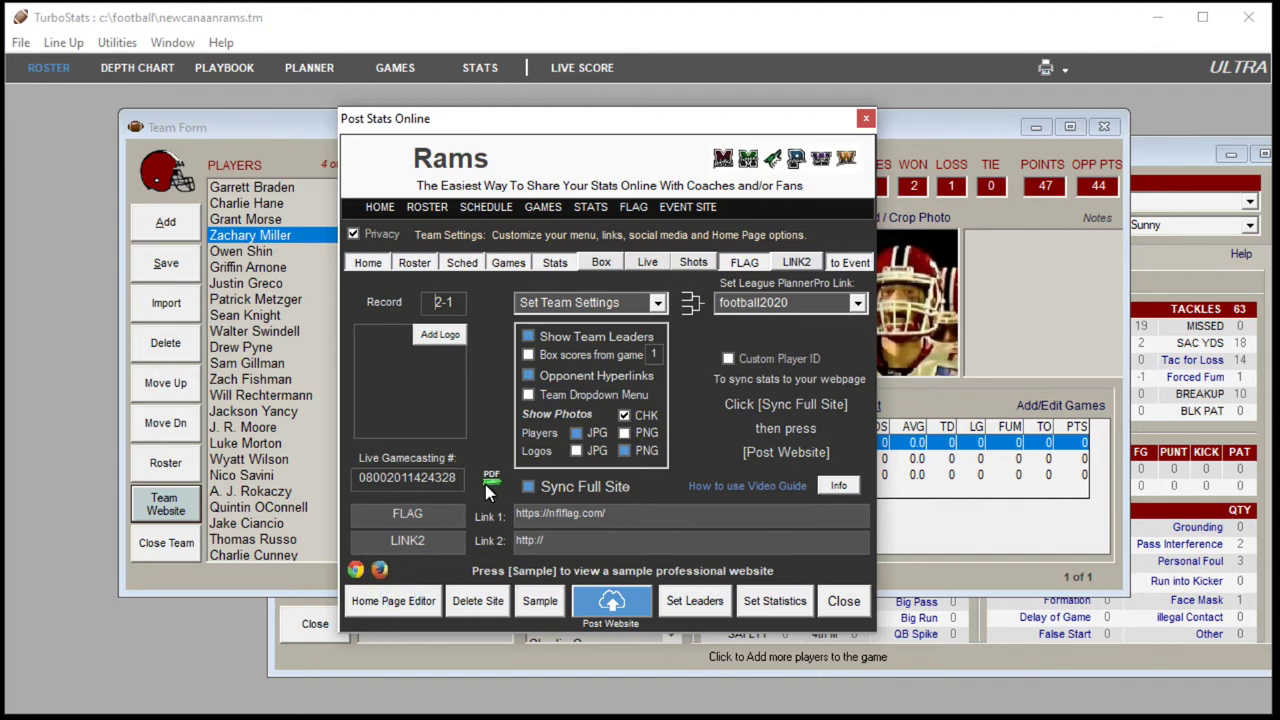
# Add the Lake View Chiefs logo image, then post the Rams team website
pyautogui.click(443, 335)
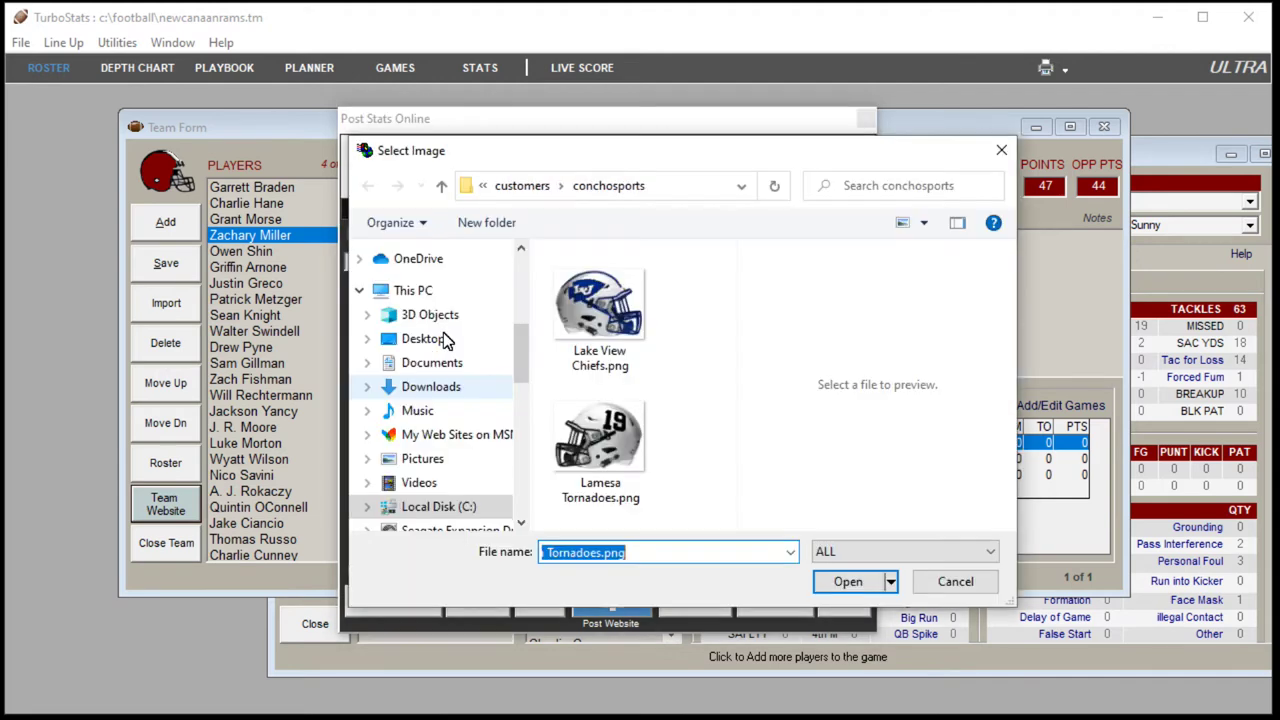
pyautogui.click(599, 302)
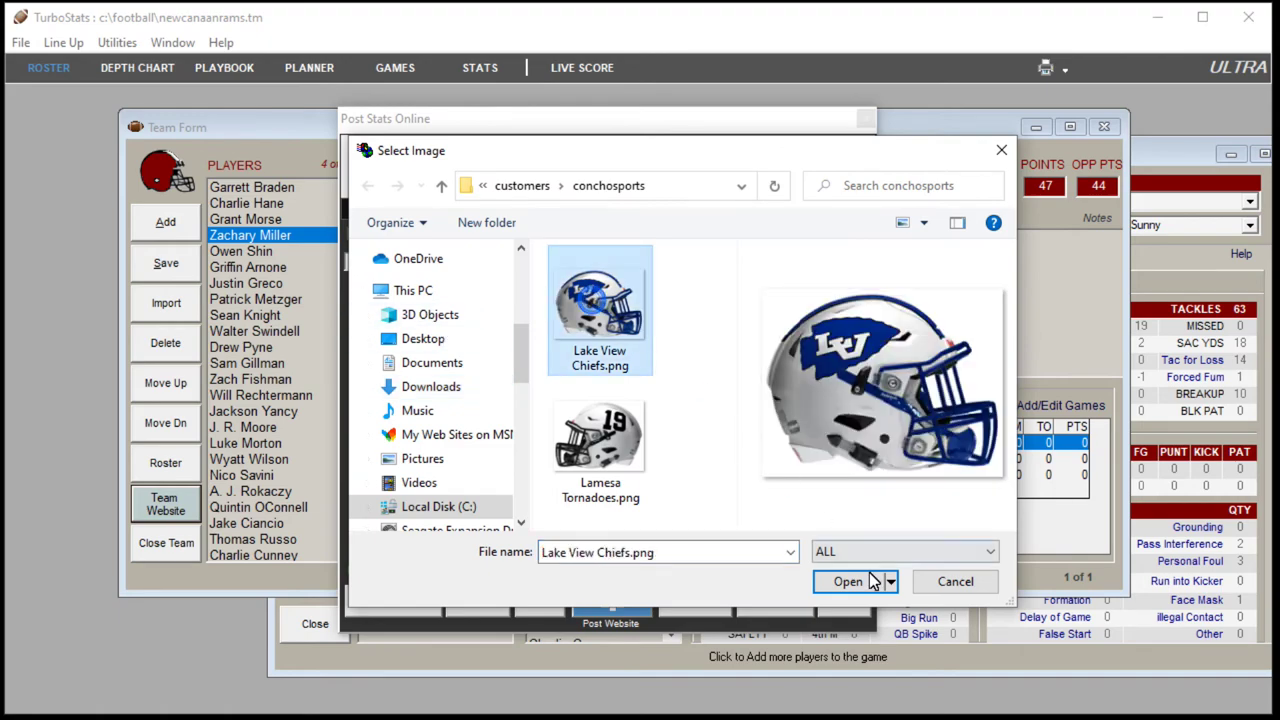
pyautogui.click(852, 581)
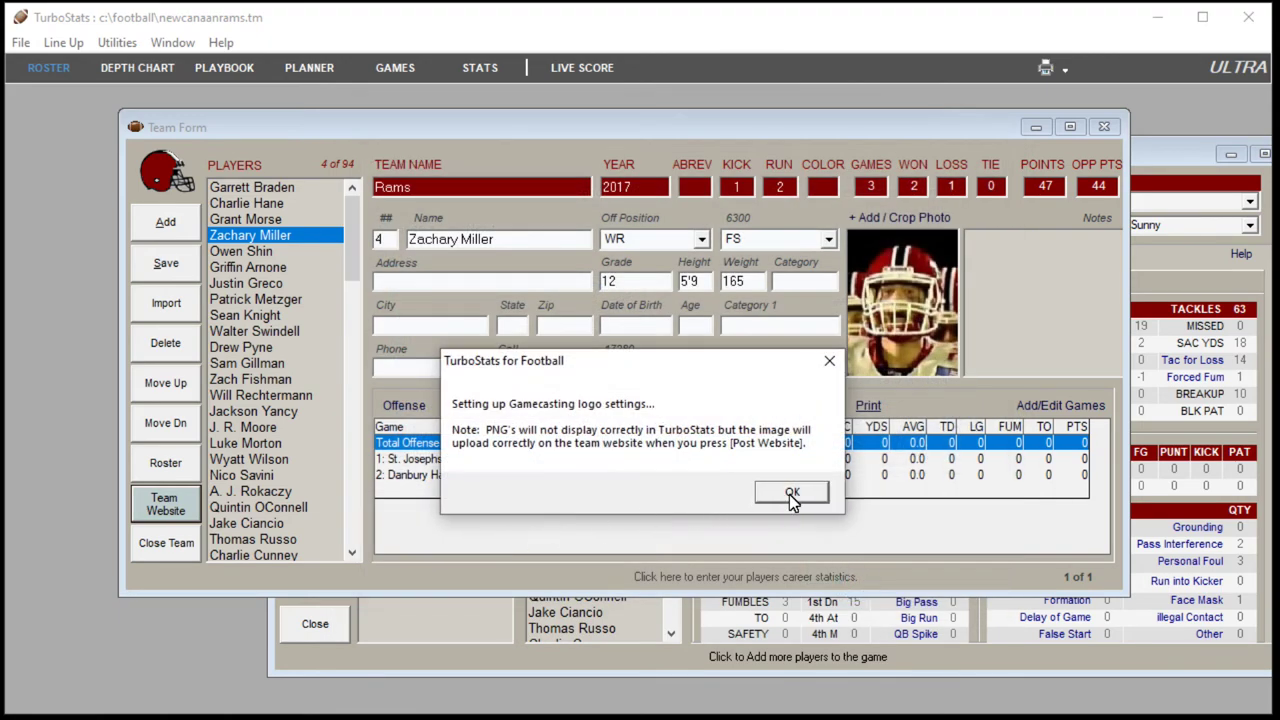
pyautogui.click(791, 494)
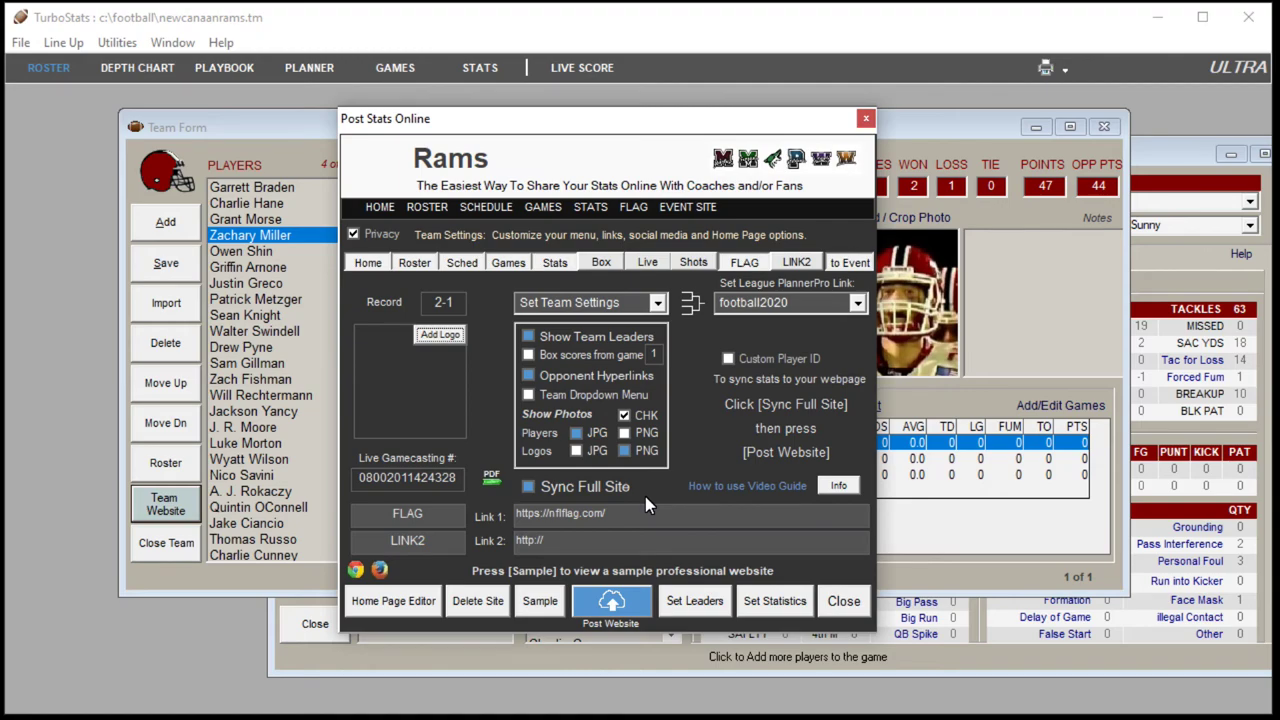
pyautogui.click(606, 601)
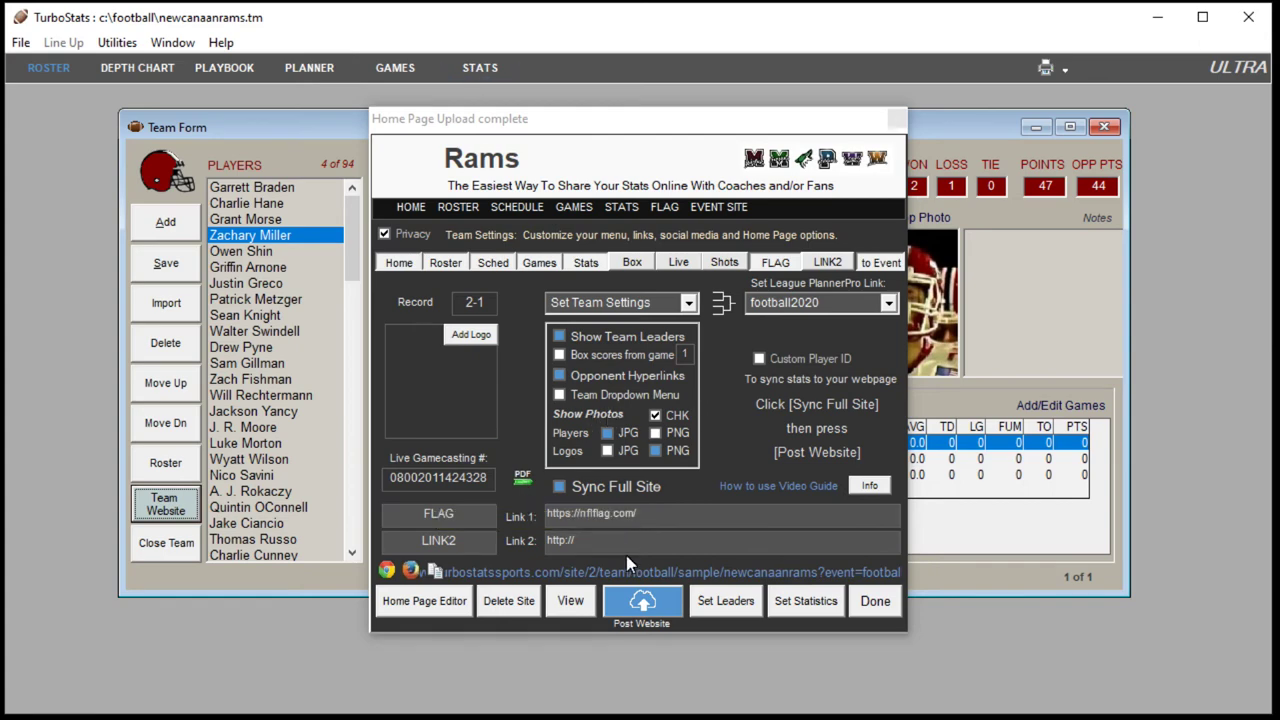
# Open the posted Rams site in the browser after the home page upload completes
pyautogui.click(568, 601)
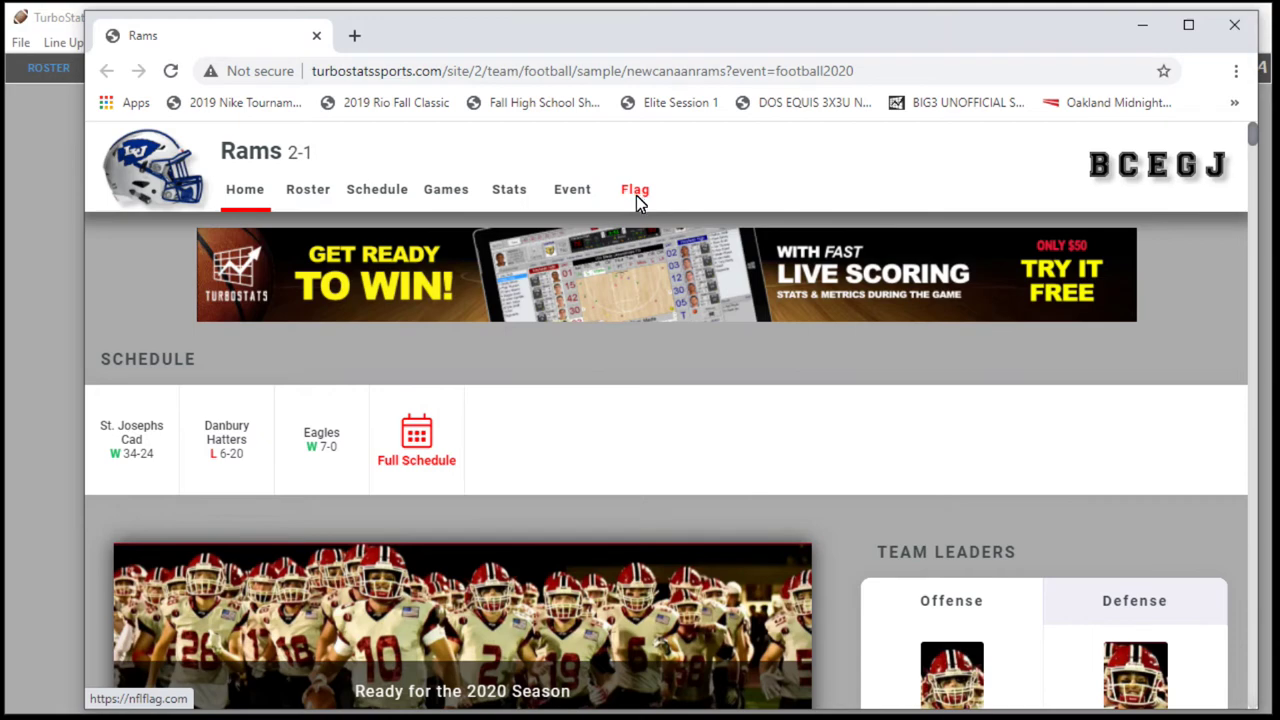
# Scroll the Rams home page and toggle Team Leaders between the Defense and Offense tabs
pyautogui.scroll(-4, 589, 449)
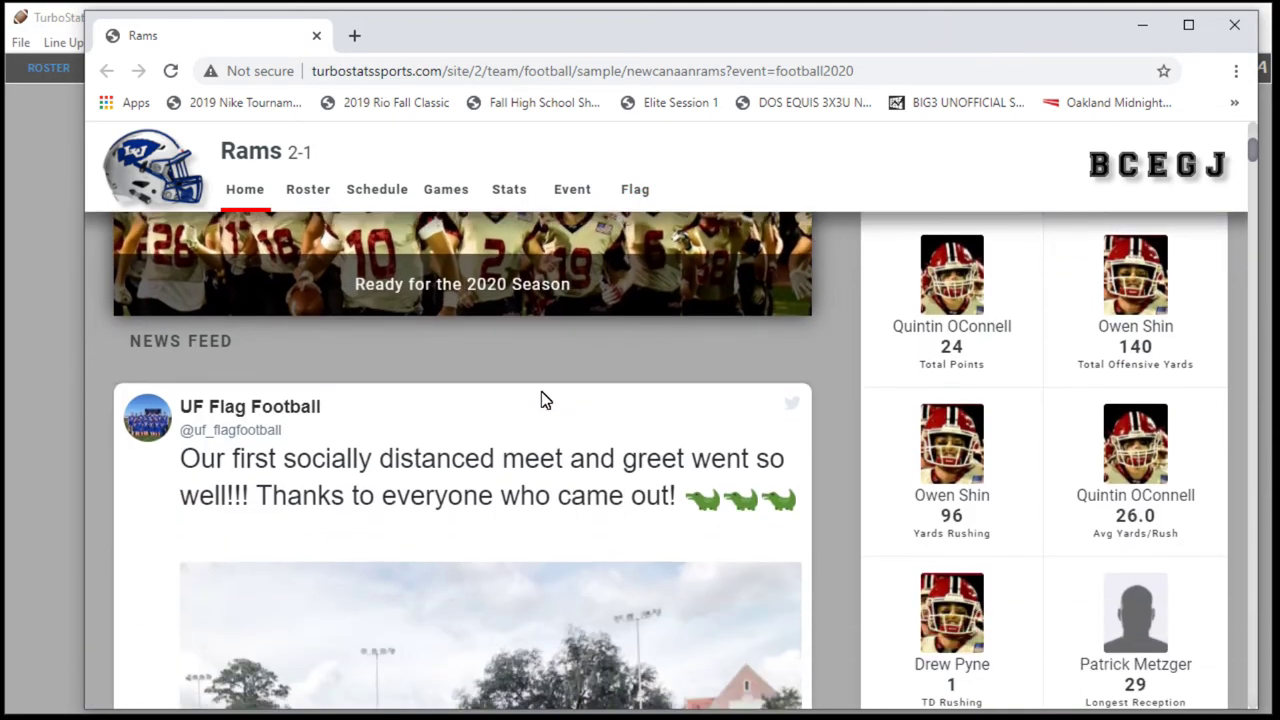
pyautogui.scroll(-1, 600, 390)
pyautogui.scroll(3, 592, 414)
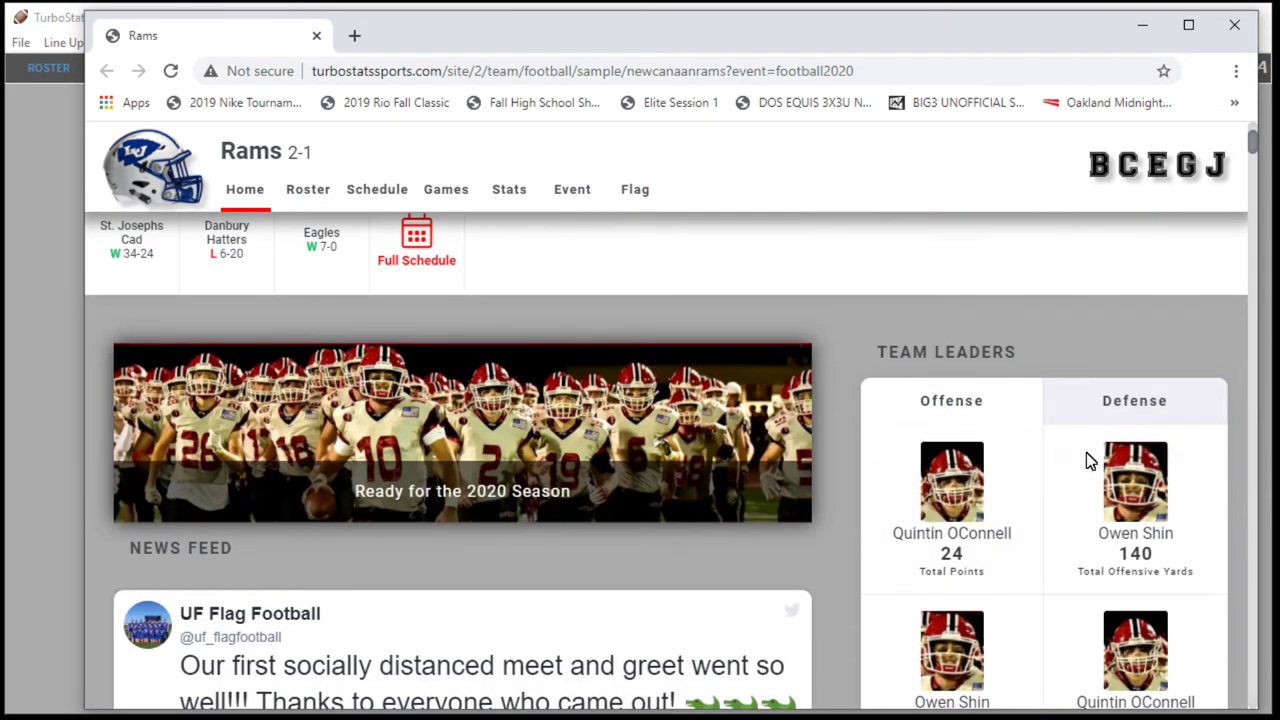
pyautogui.click(1153, 404)
pyautogui.click(958, 402)
pyautogui.click(1142, 406)
pyautogui.click(962, 404)
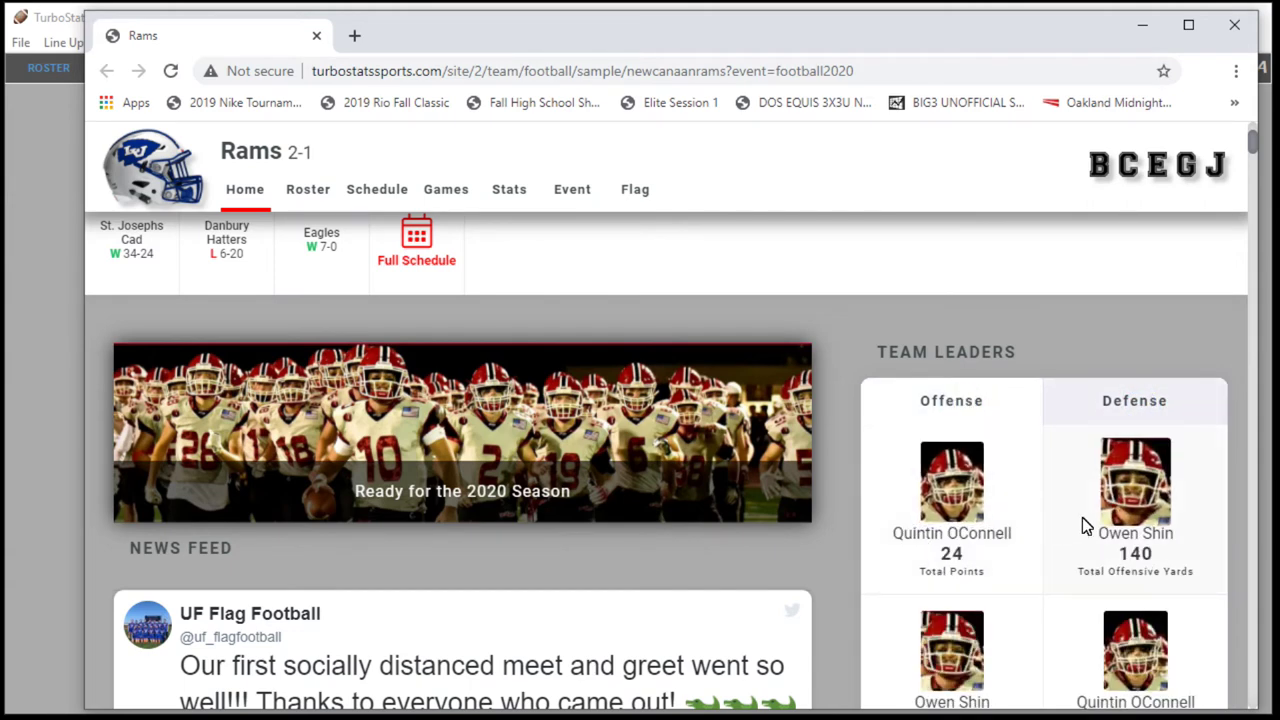
pyautogui.scroll(-1, 1085, 527)
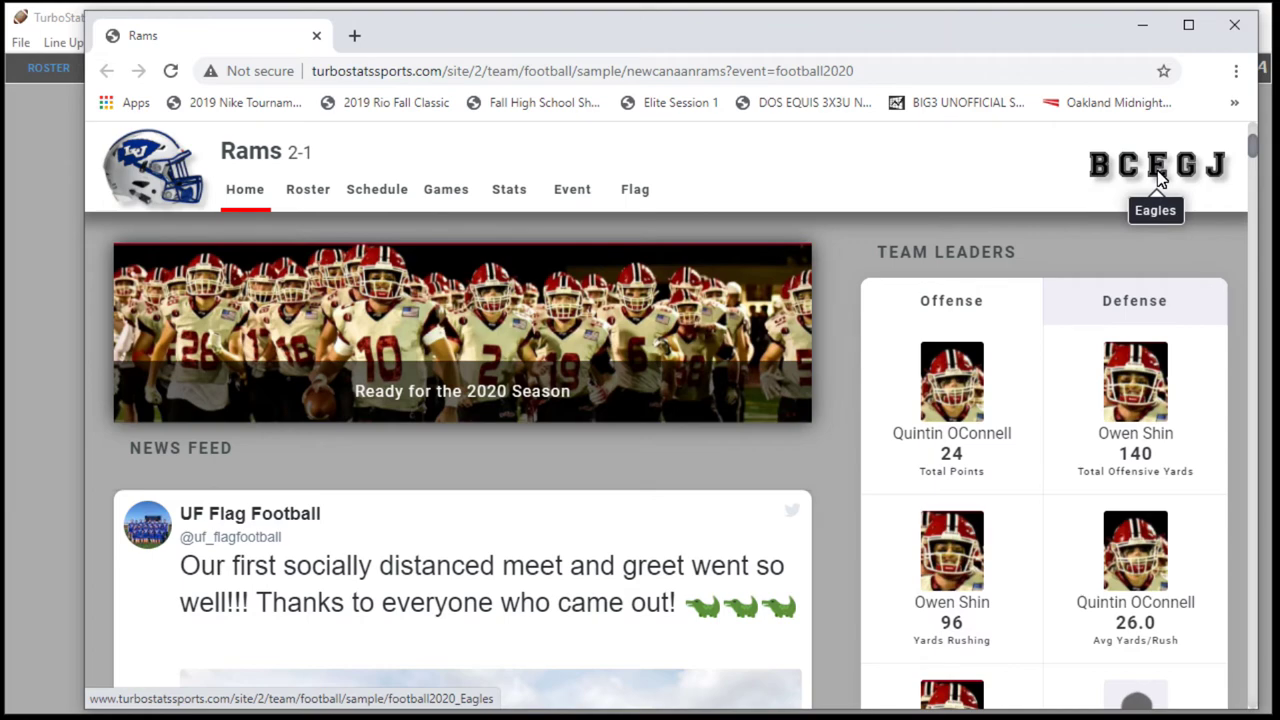
pyautogui.scroll(3, 814, 327)
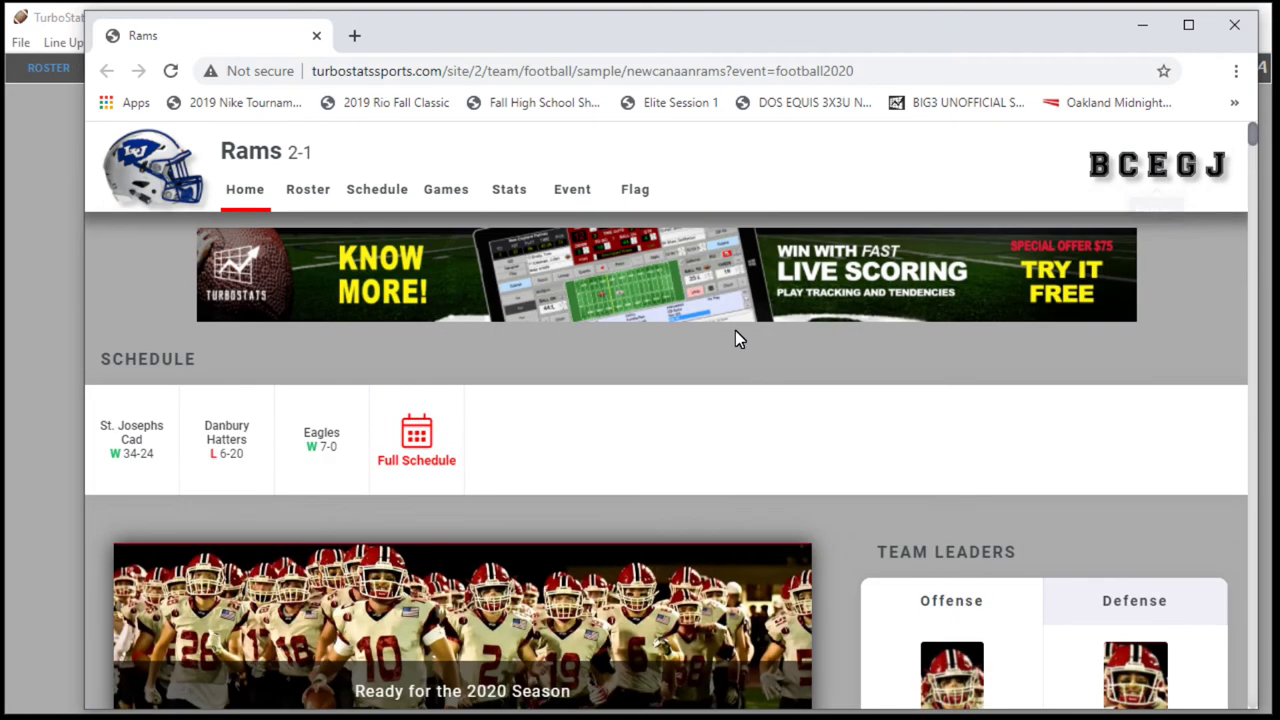
# Browse the site's Stats page showing the 2017 Rams offense table, then return to TurboStats
pyautogui.click(511, 196)
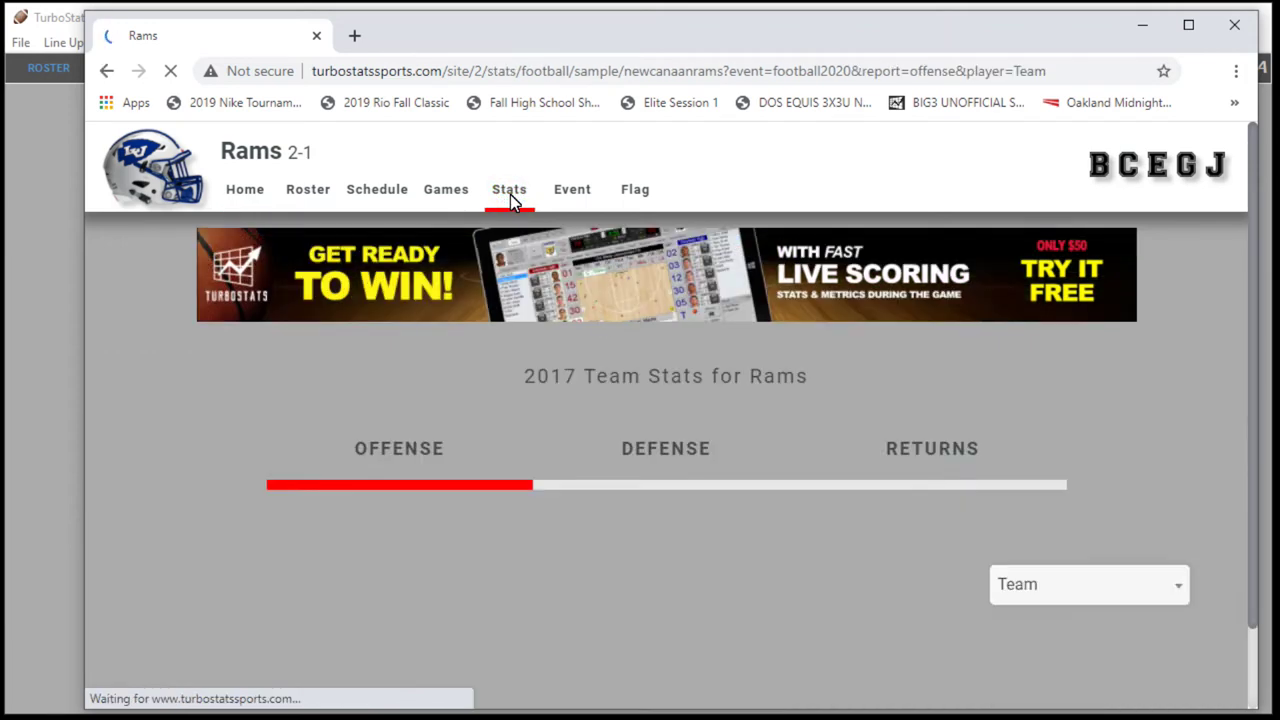
pyautogui.scroll(-1, 407, 361)
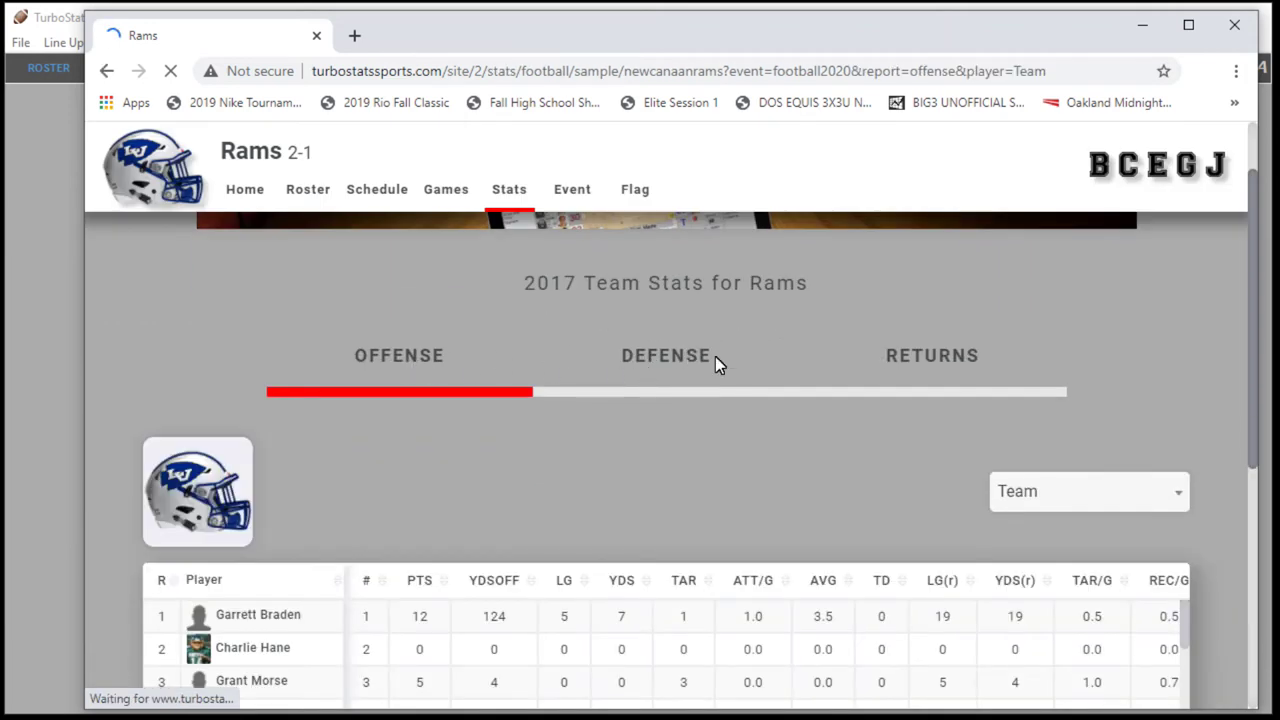
pyautogui.scroll(-2, 825, 393)
pyautogui.scroll(-1, 823, 390)
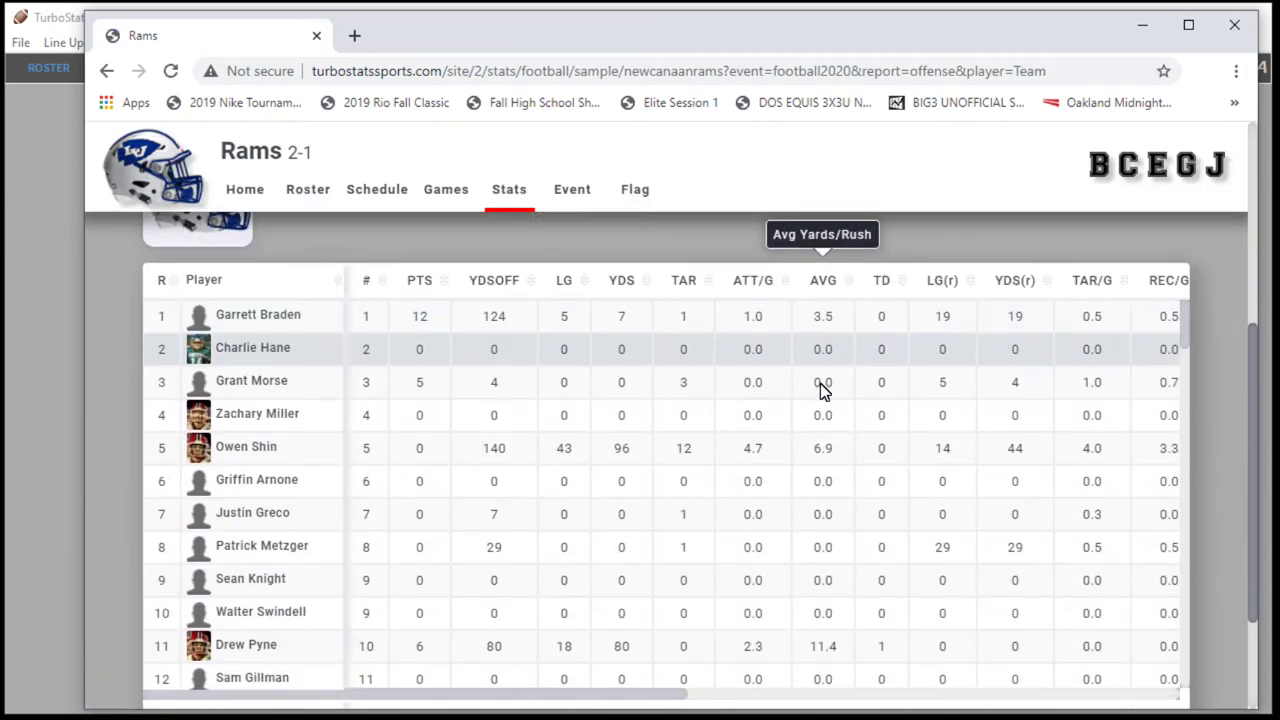
pyautogui.scroll(2, 820, 388)
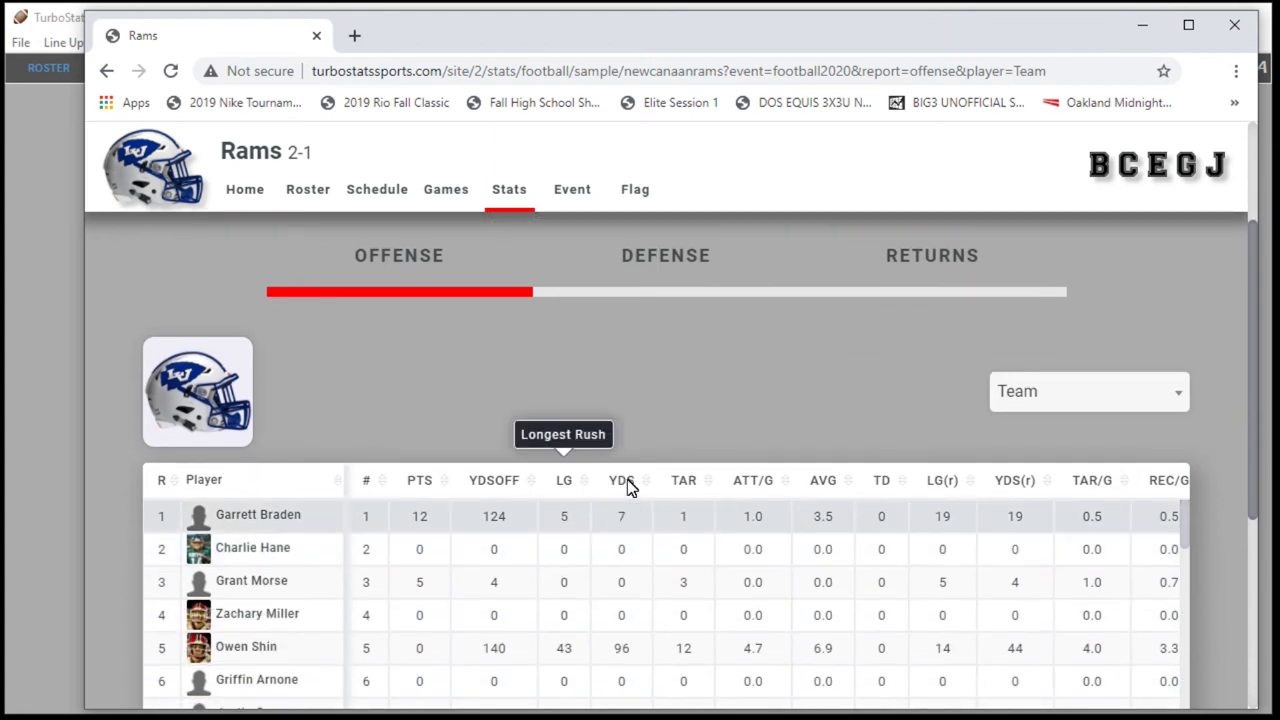
pyautogui.click(45, 150)
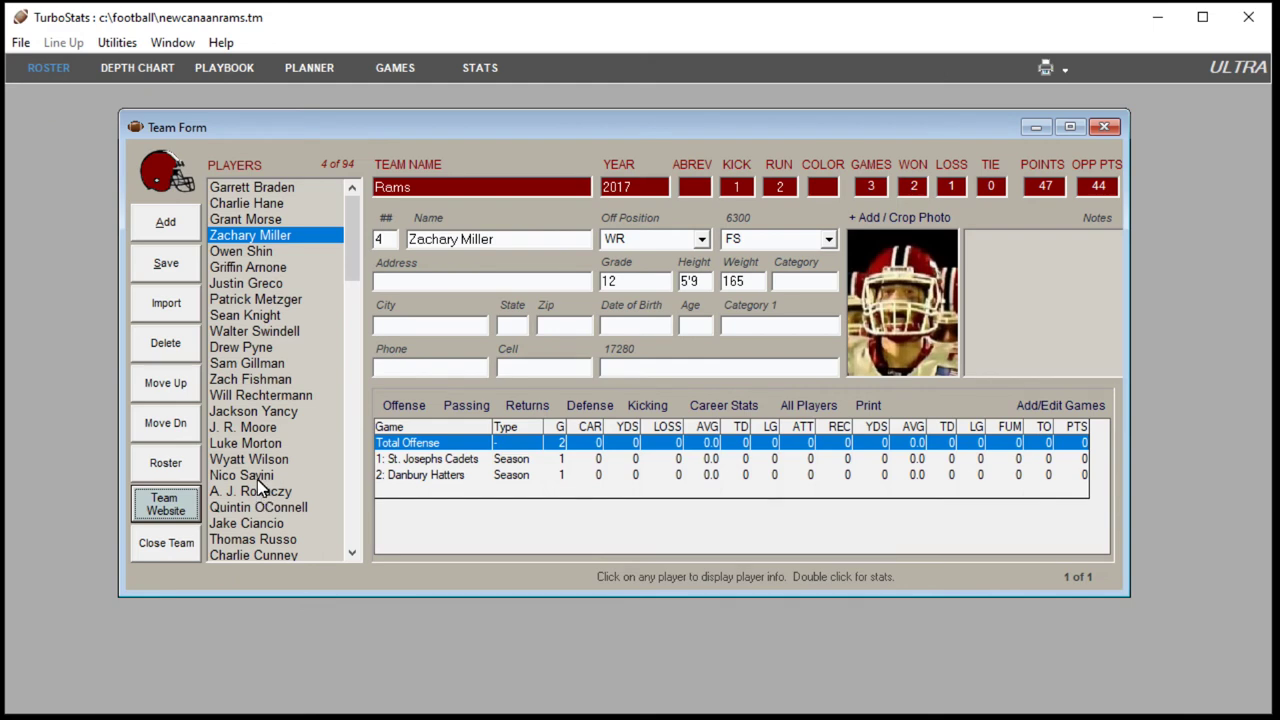
# Via Set Statistics, uncheck Carries Avg on the Offensive tab and apply the filter
pyautogui.click(170, 503)
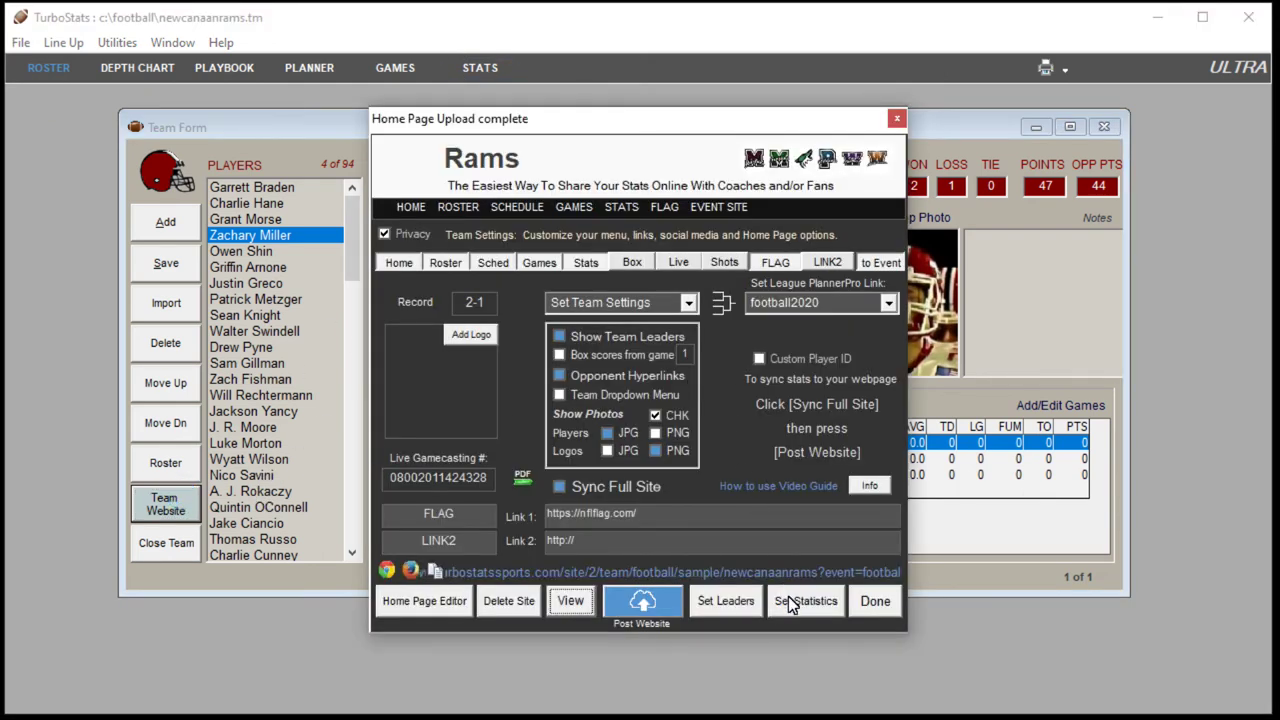
pyautogui.click(805, 601)
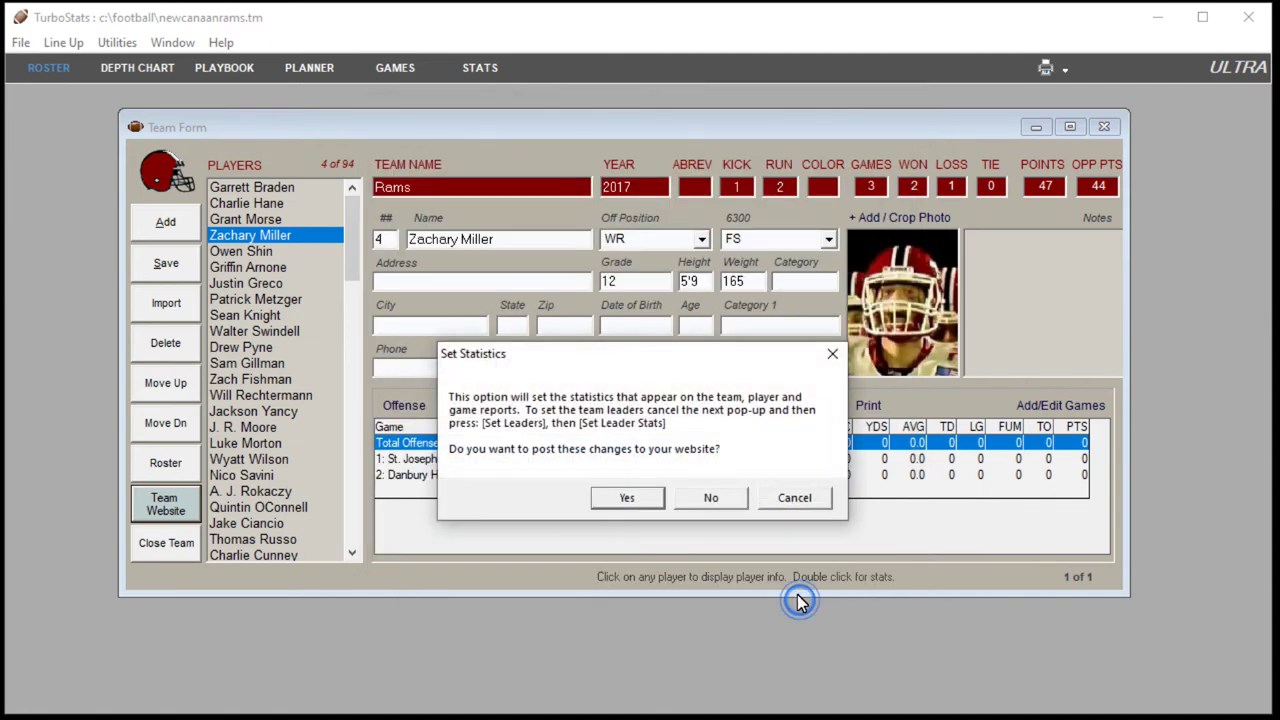
pyautogui.click(630, 500)
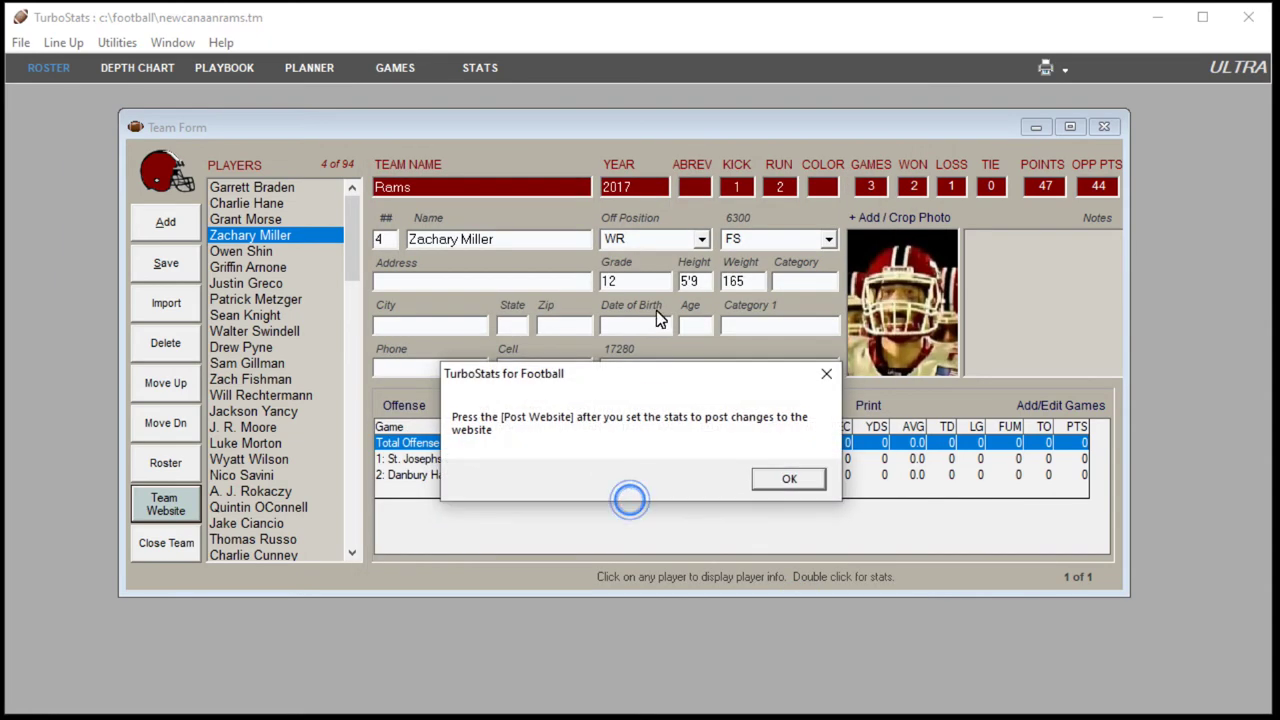
pyautogui.click(775, 483)
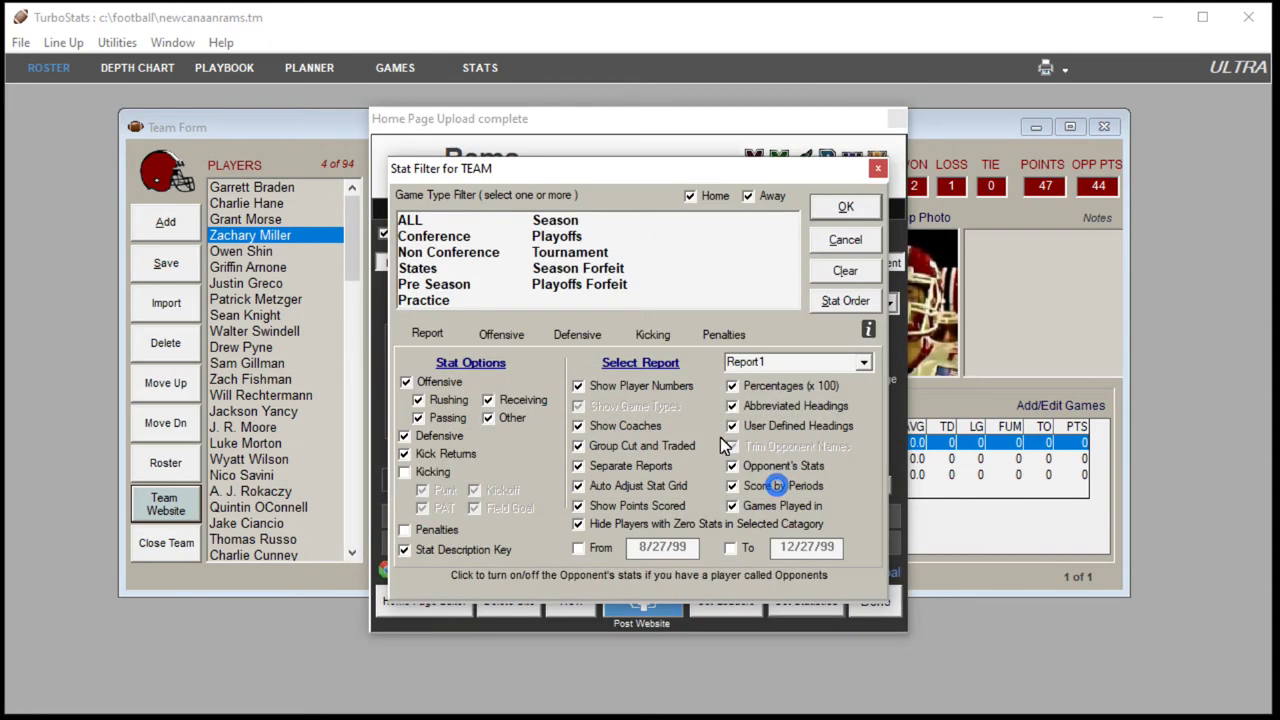
pyautogui.click(494, 334)
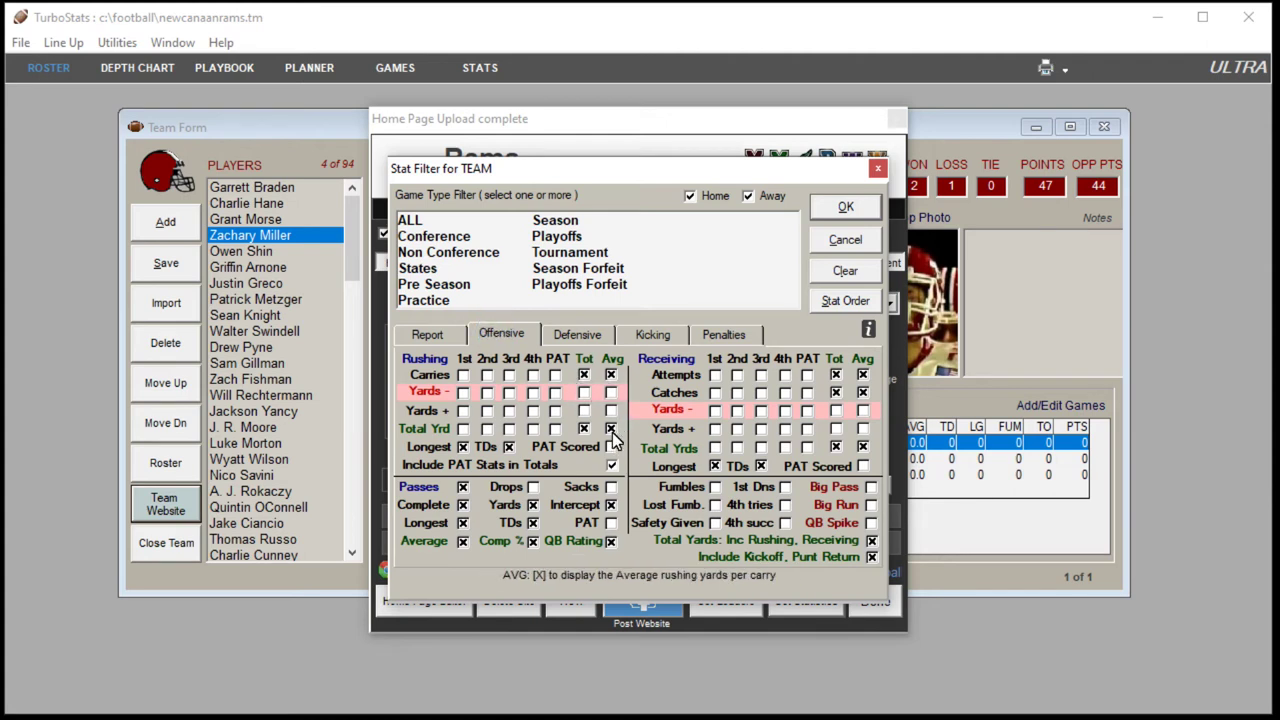
pyautogui.click(611, 376)
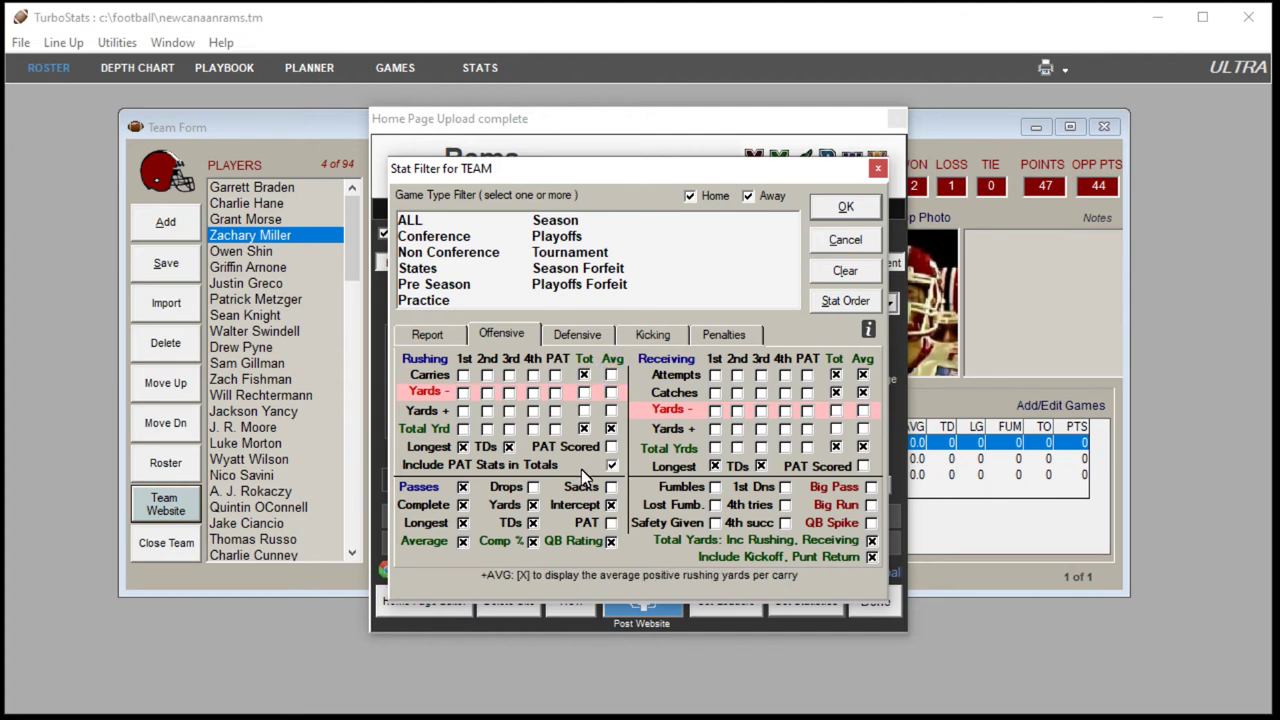
pyautogui.click(572, 336)
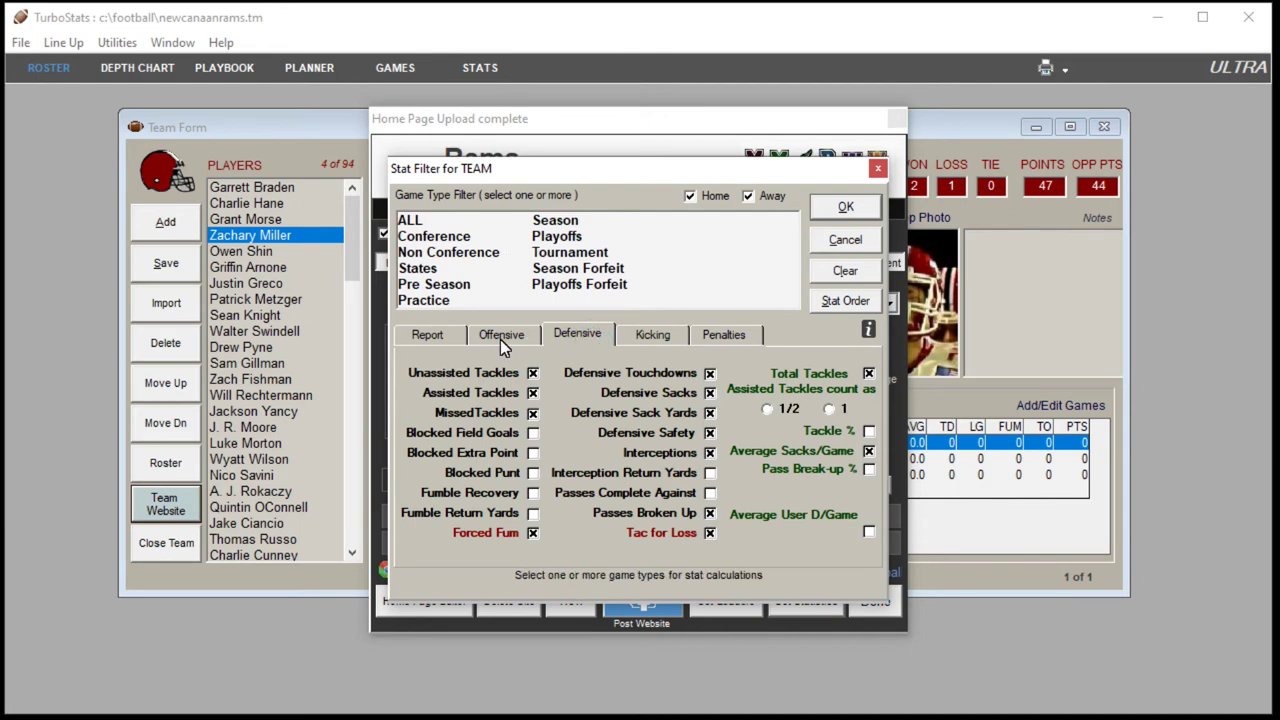
pyautogui.click(430, 336)
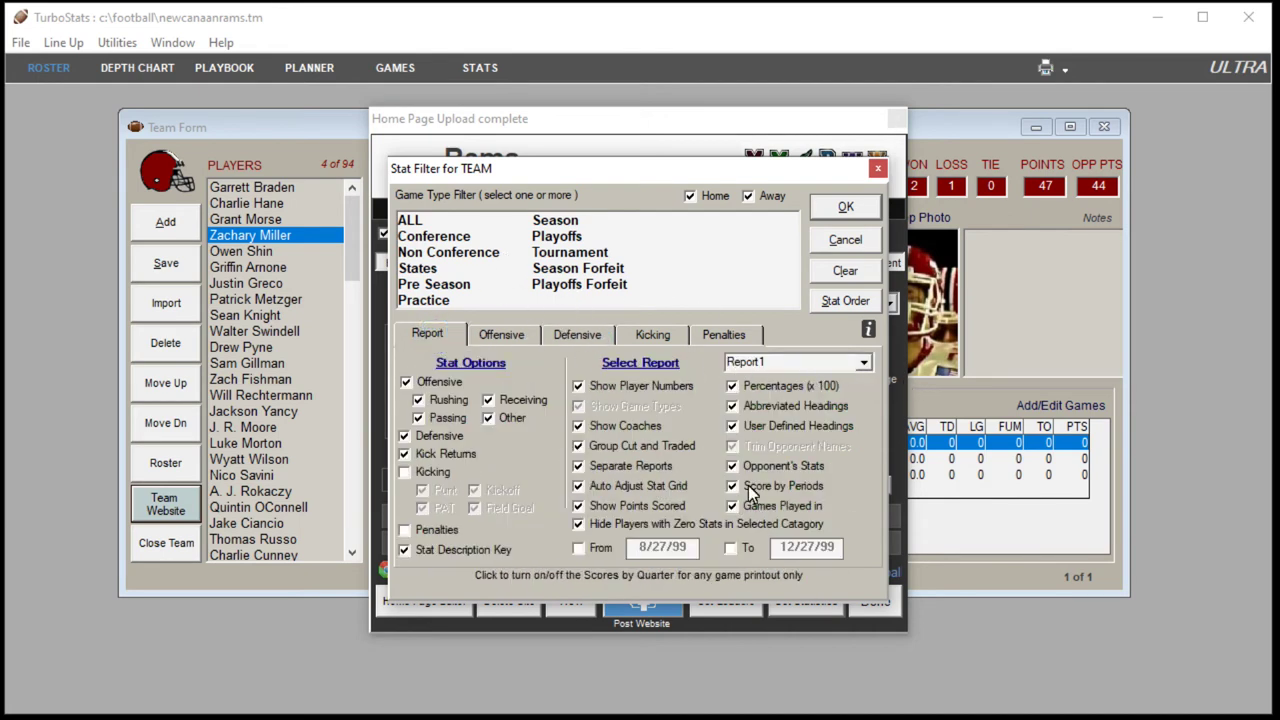
pyautogui.click(831, 213)
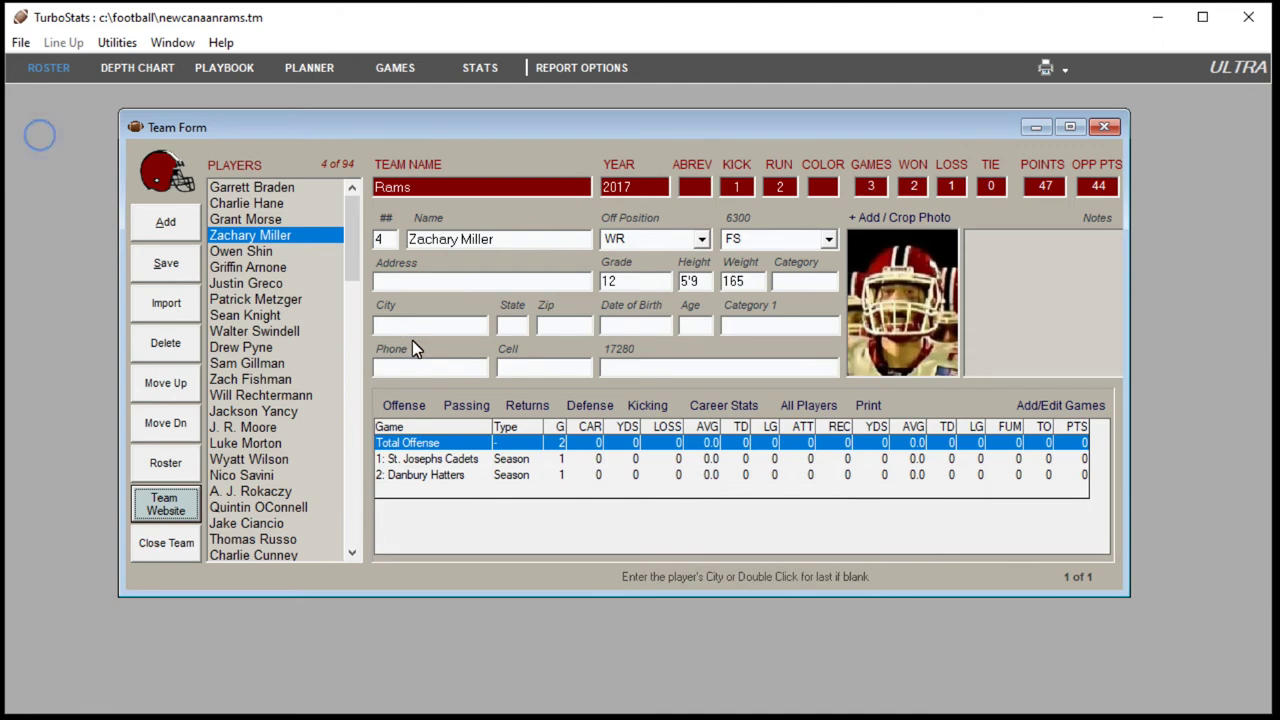
# Reopen Set Statistics, tick Kicking on the Report tab, and apply the filter
pyautogui.click(166, 504)
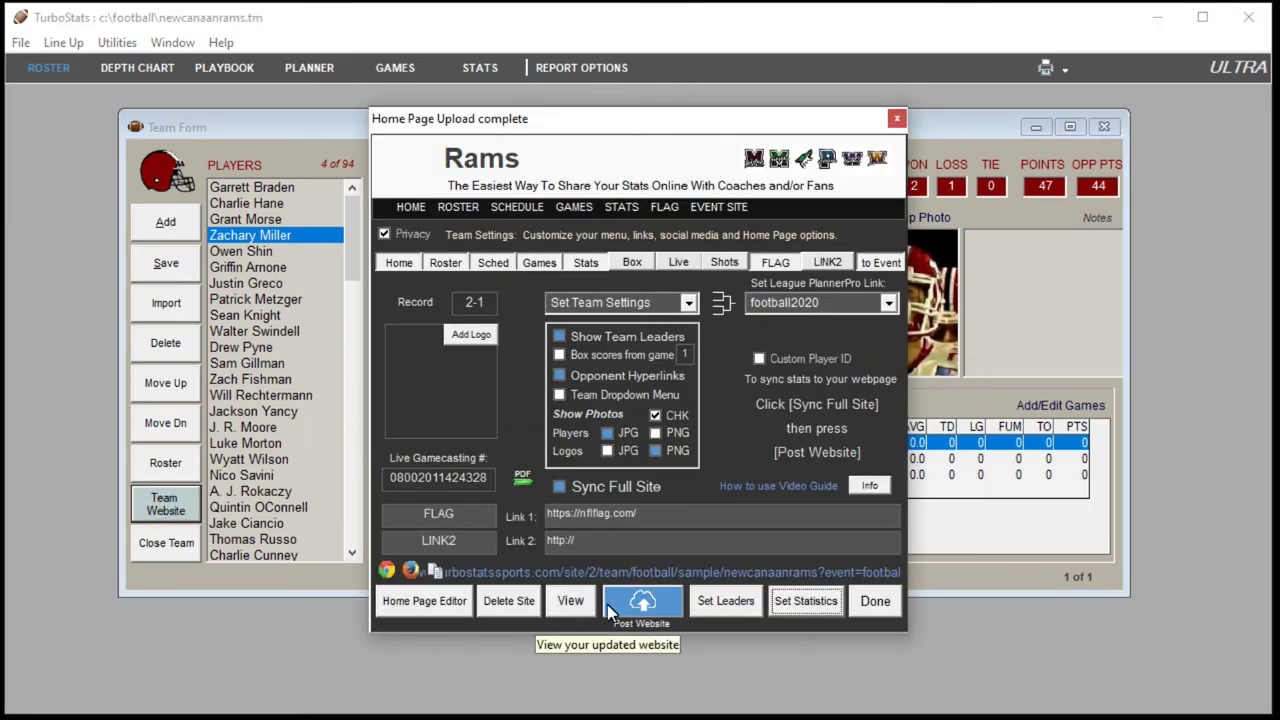
pyautogui.click(800, 601)
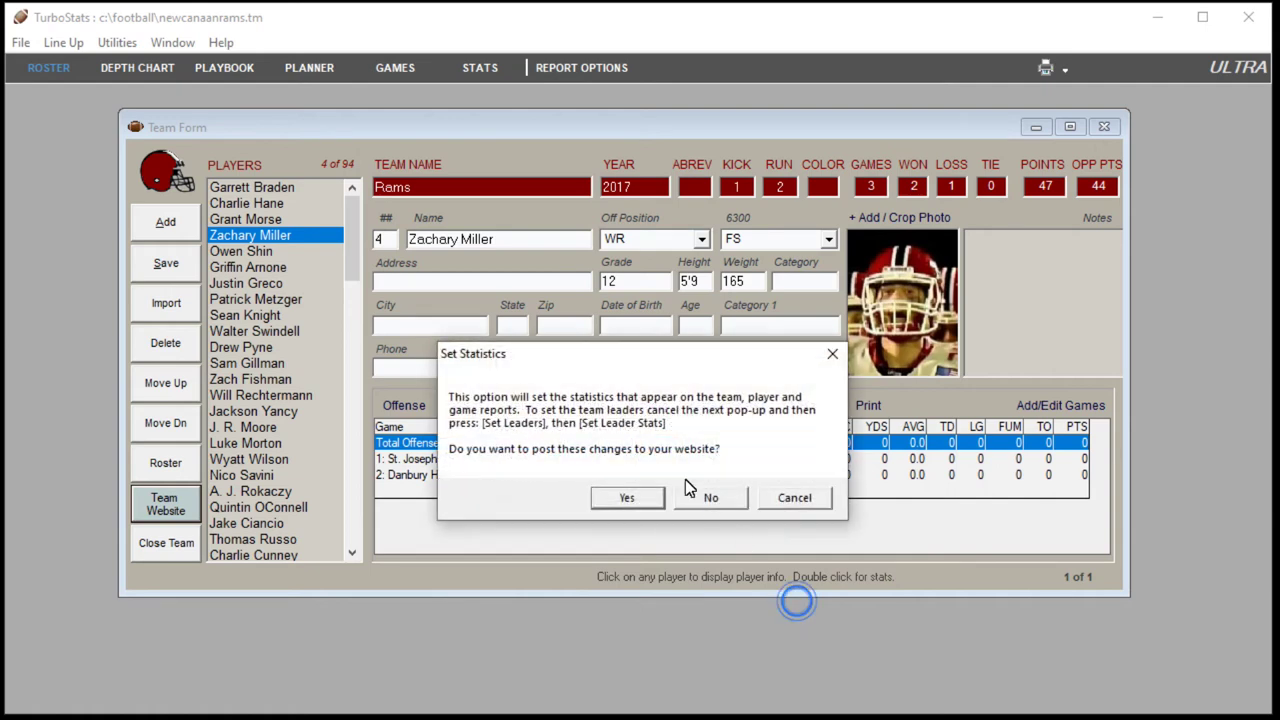
pyautogui.click(625, 499)
pyautogui.click(789, 484)
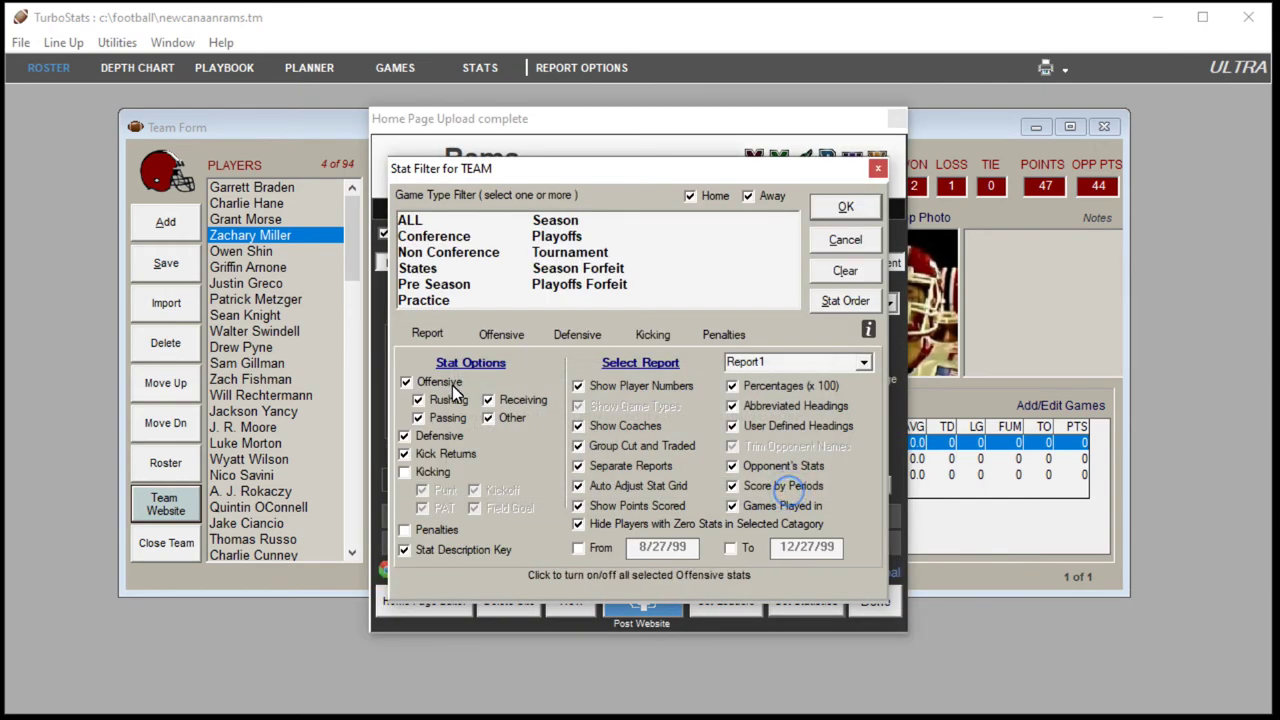
pyautogui.click(405, 473)
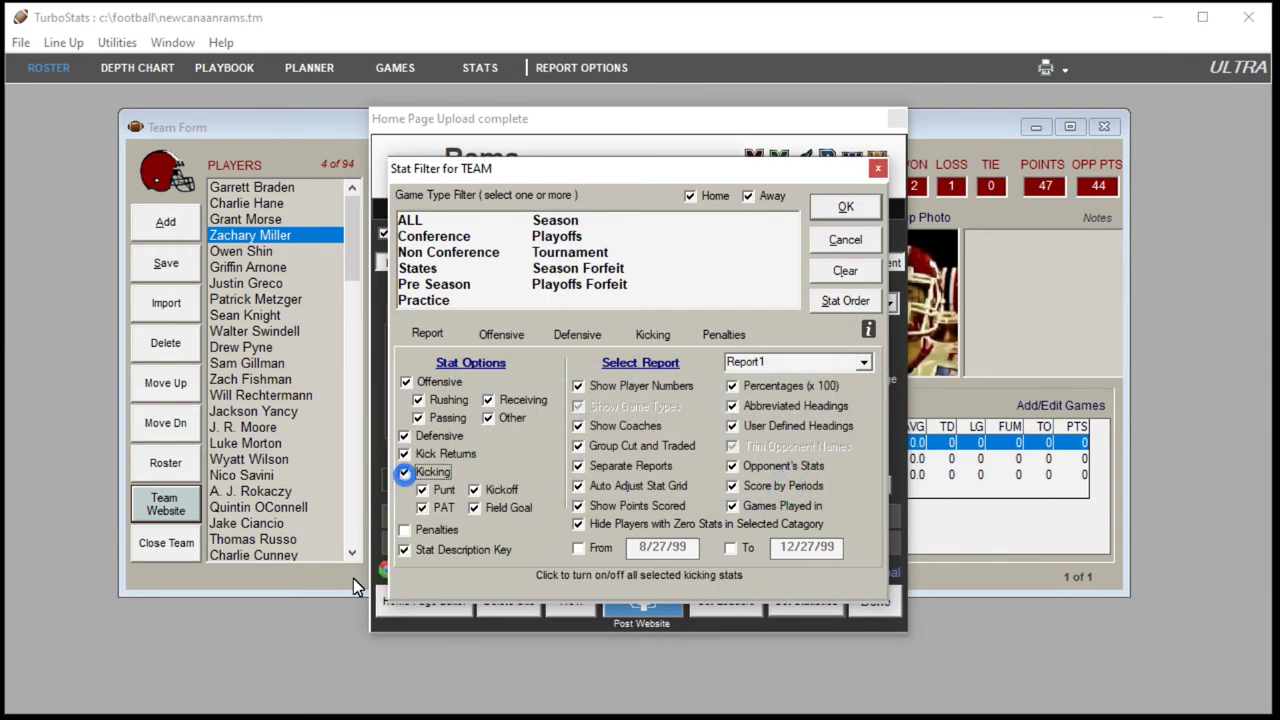
pyautogui.click(848, 207)
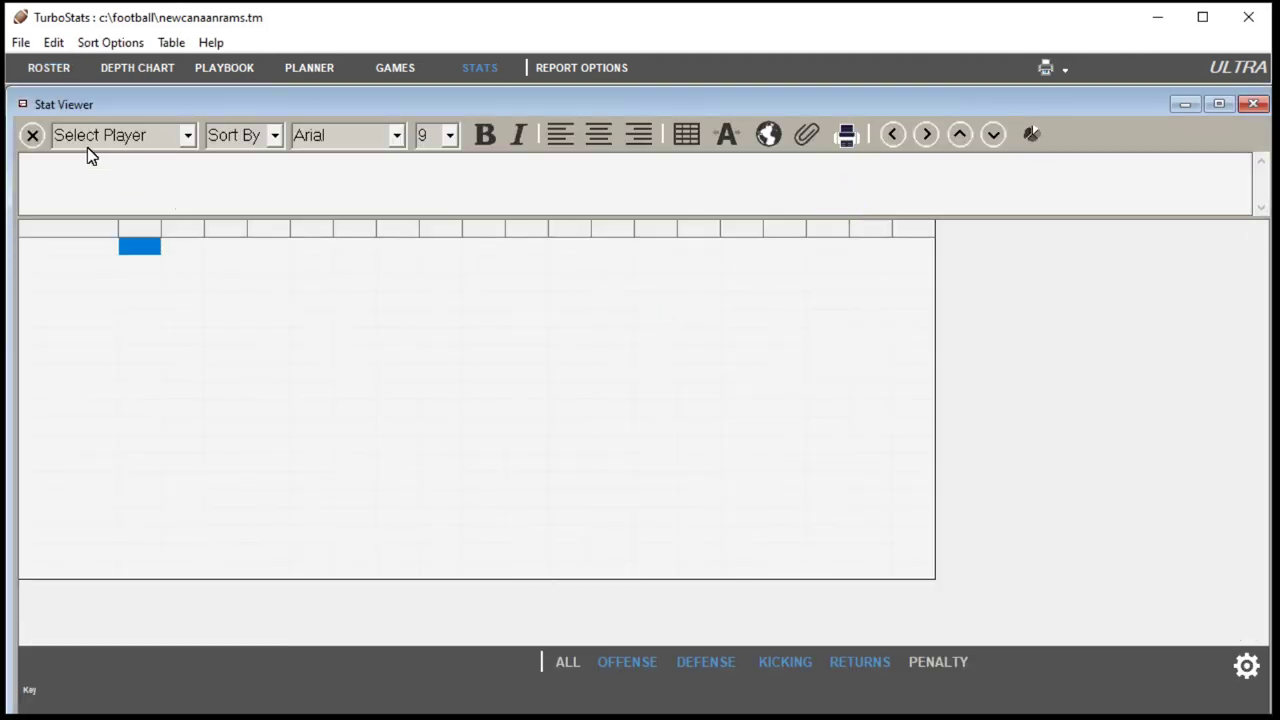
pyautogui.click(32, 136)
# In team leader settings, set minimum attempts to 4, keep All game types, and open Set Leader Stats
pyautogui.click(166, 508)
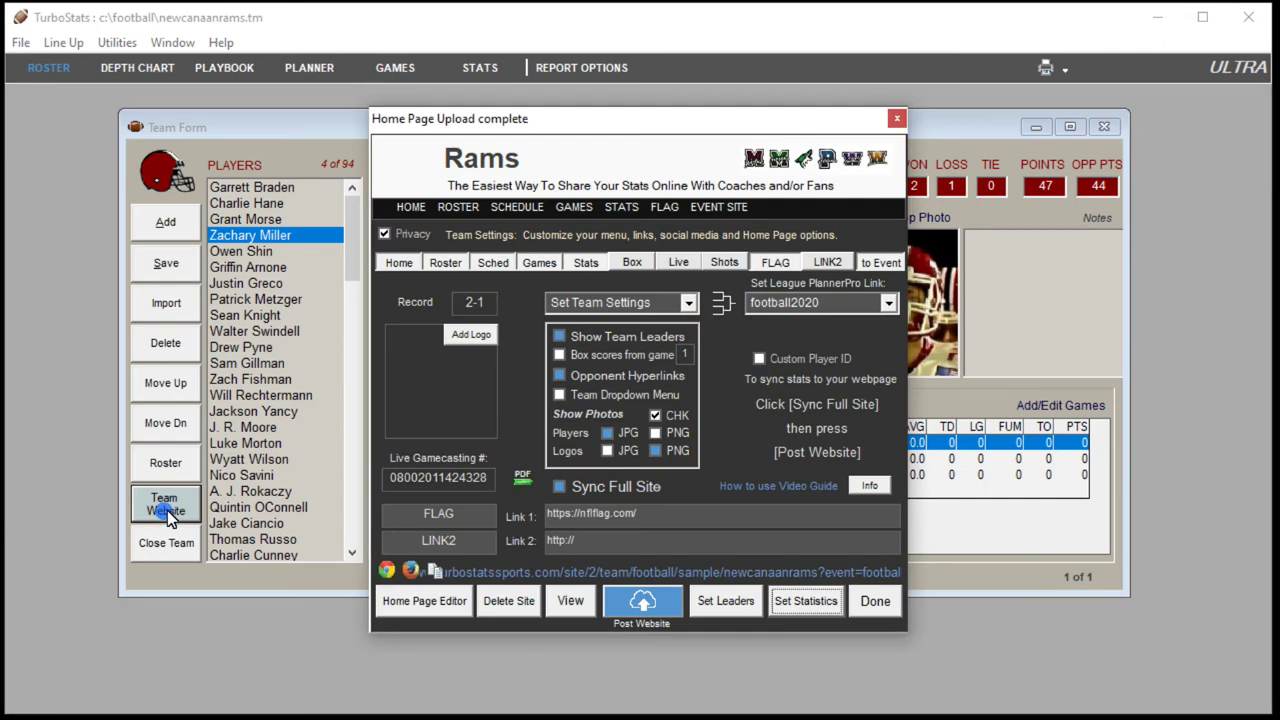
pyautogui.click(725, 603)
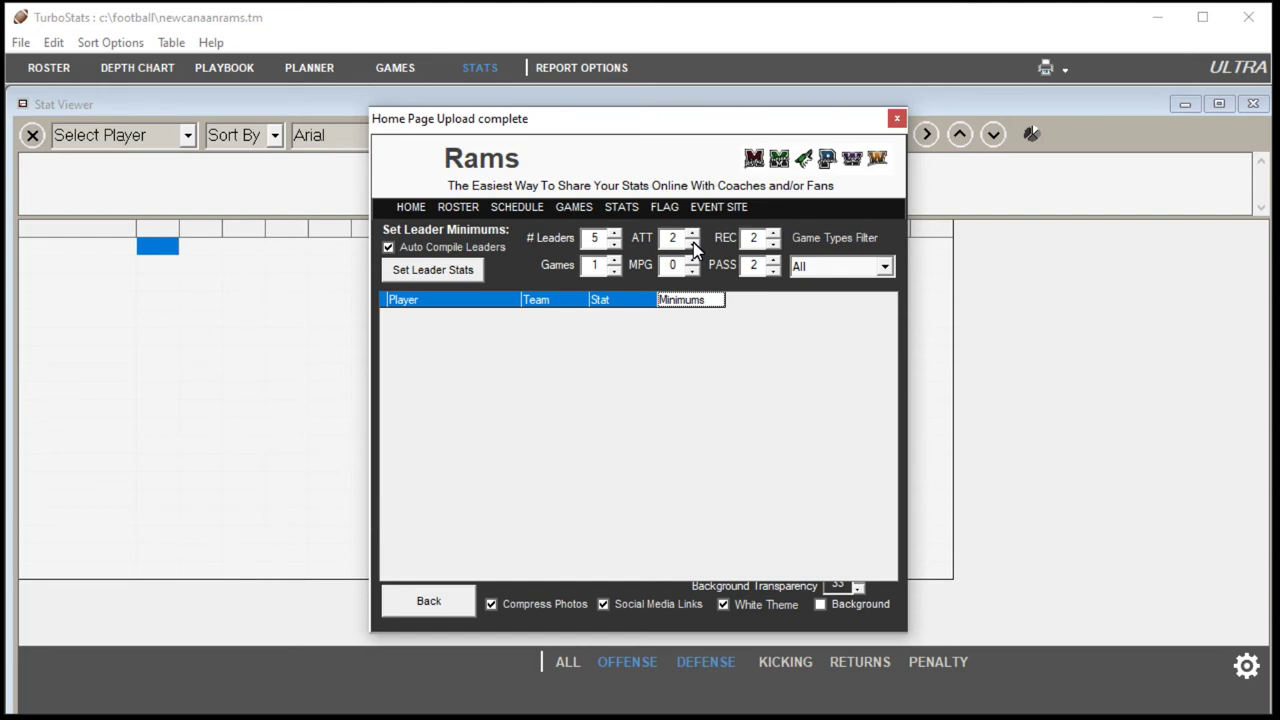
pyautogui.doubleClick(691, 233)
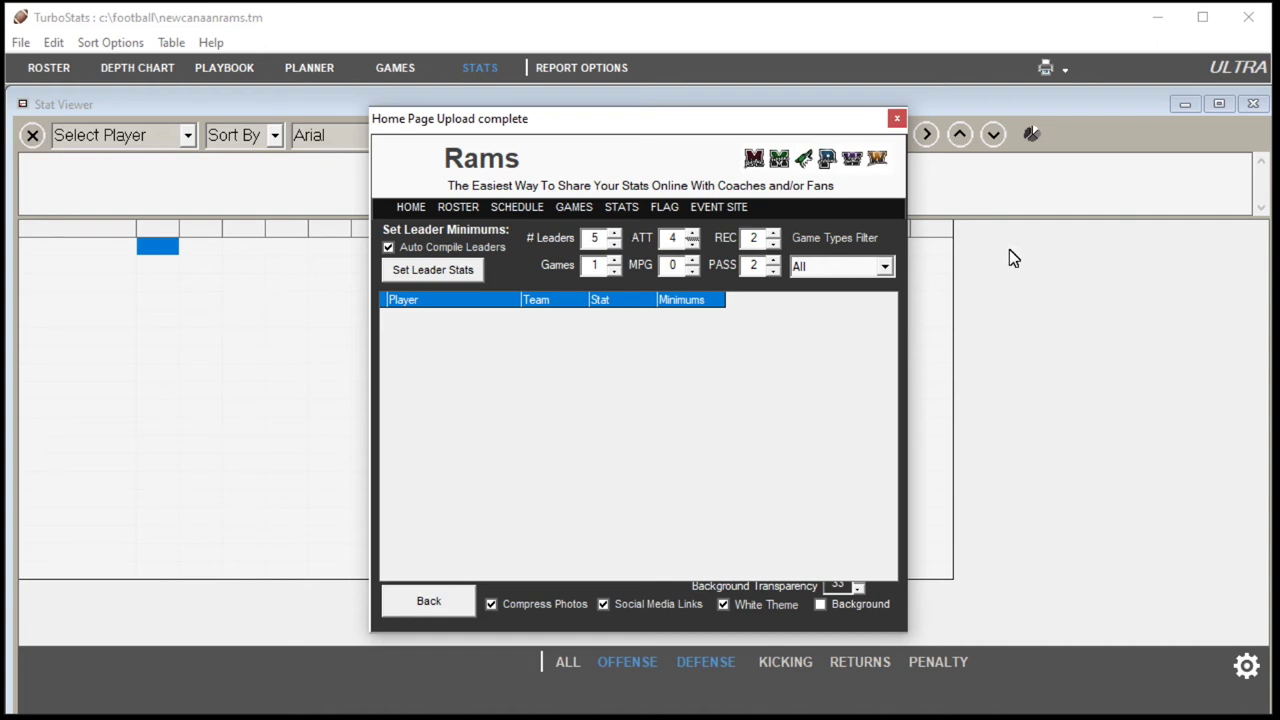
pyautogui.click(886, 265)
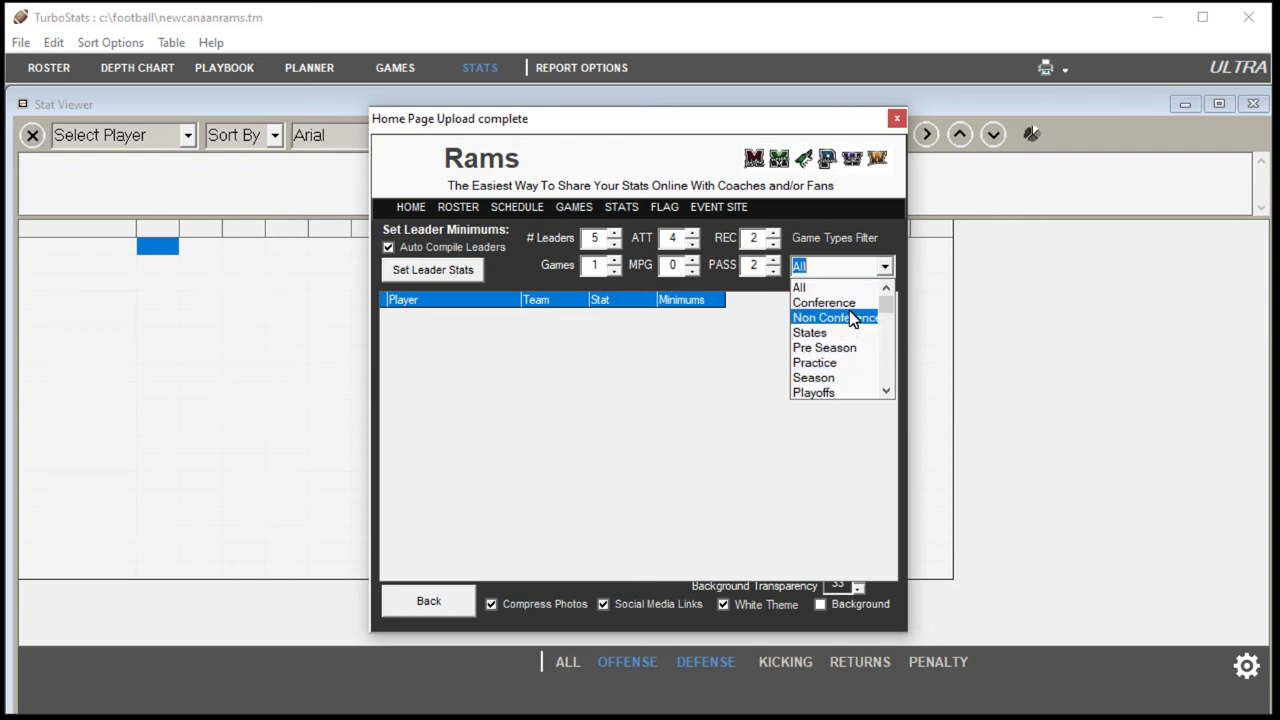
pyautogui.click(840, 287)
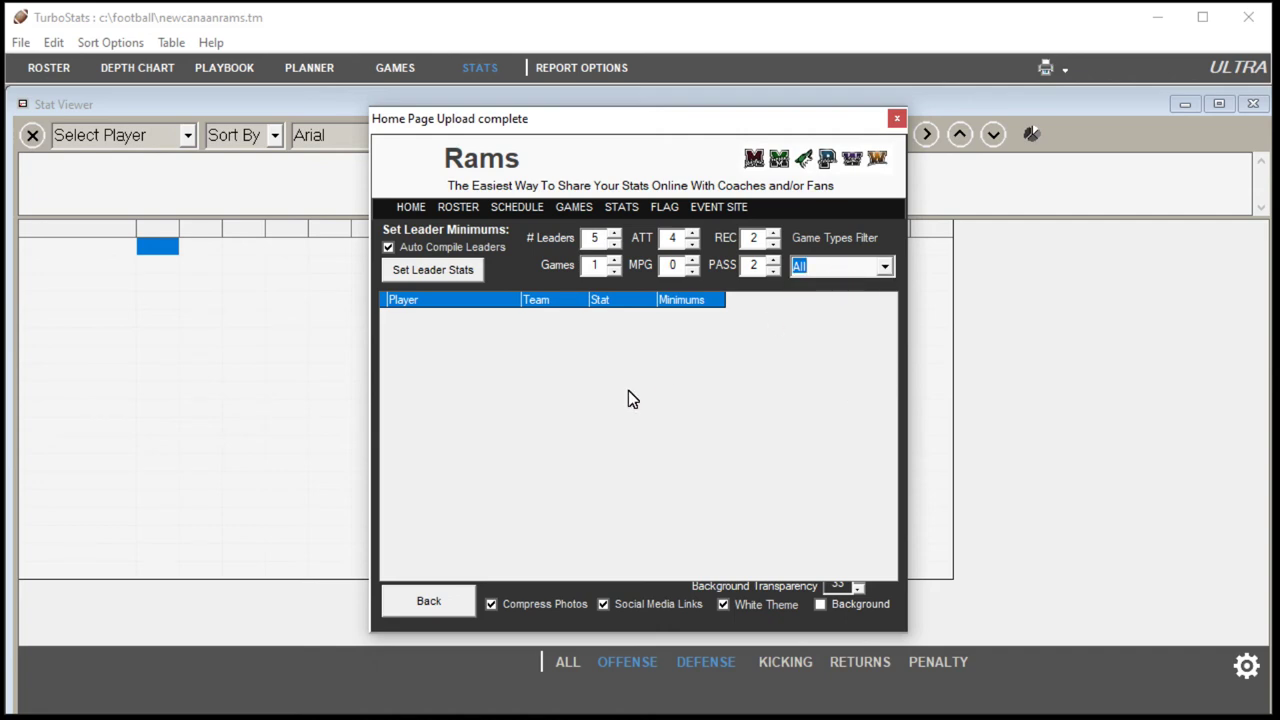
pyautogui.click(463, 270)
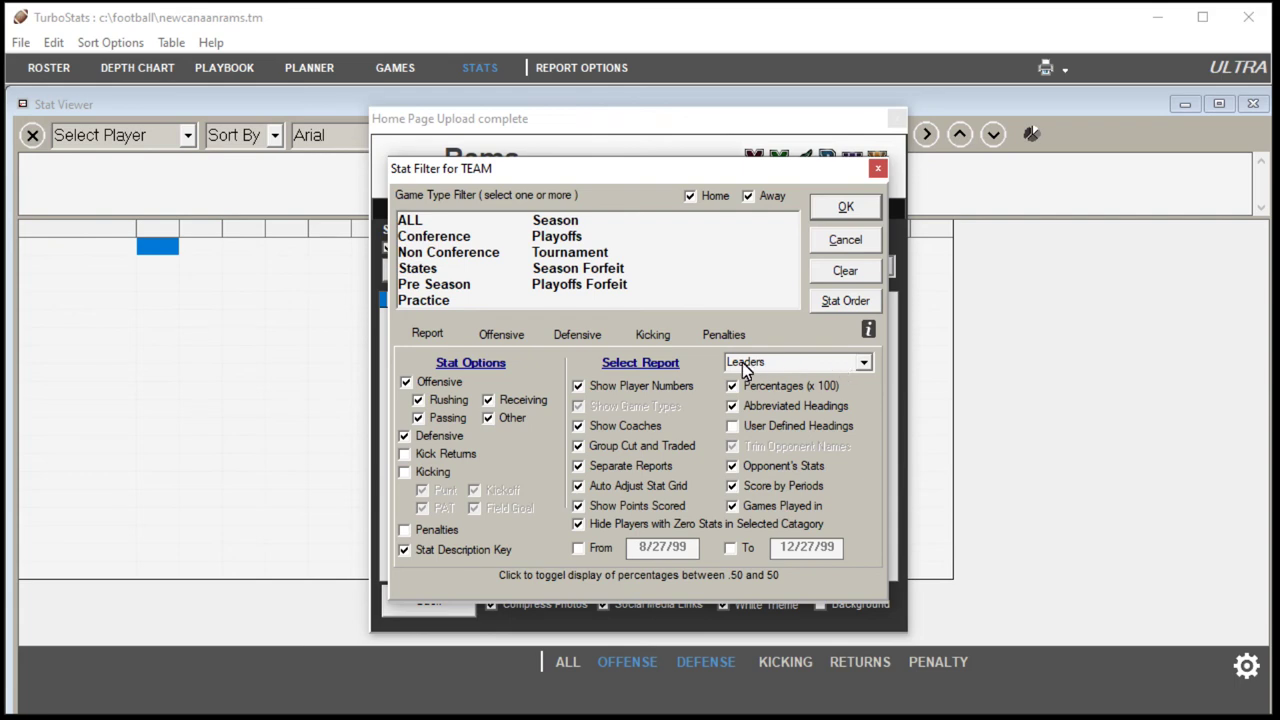
# Tick Carries Avg on the Offensive tab and Kick Returns on the Report tab, apply, and go back
pyautogui.click(501, 338)
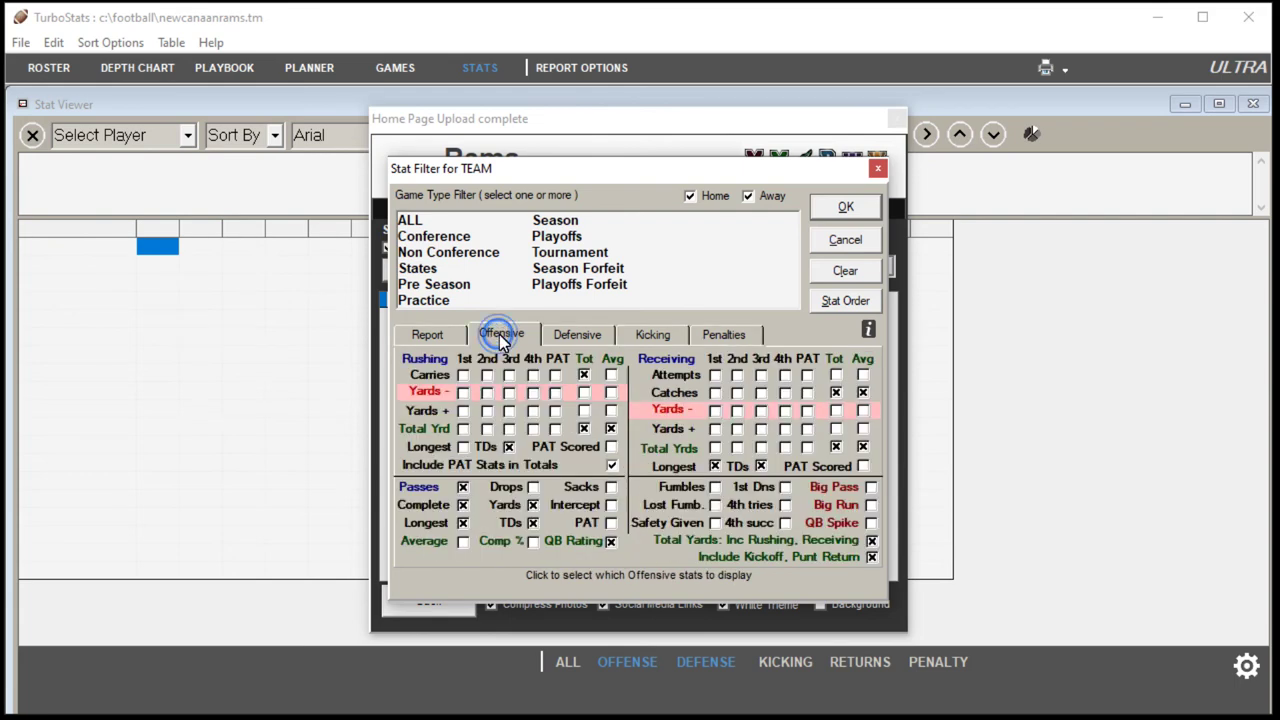
pyautogui.click(610, 376)
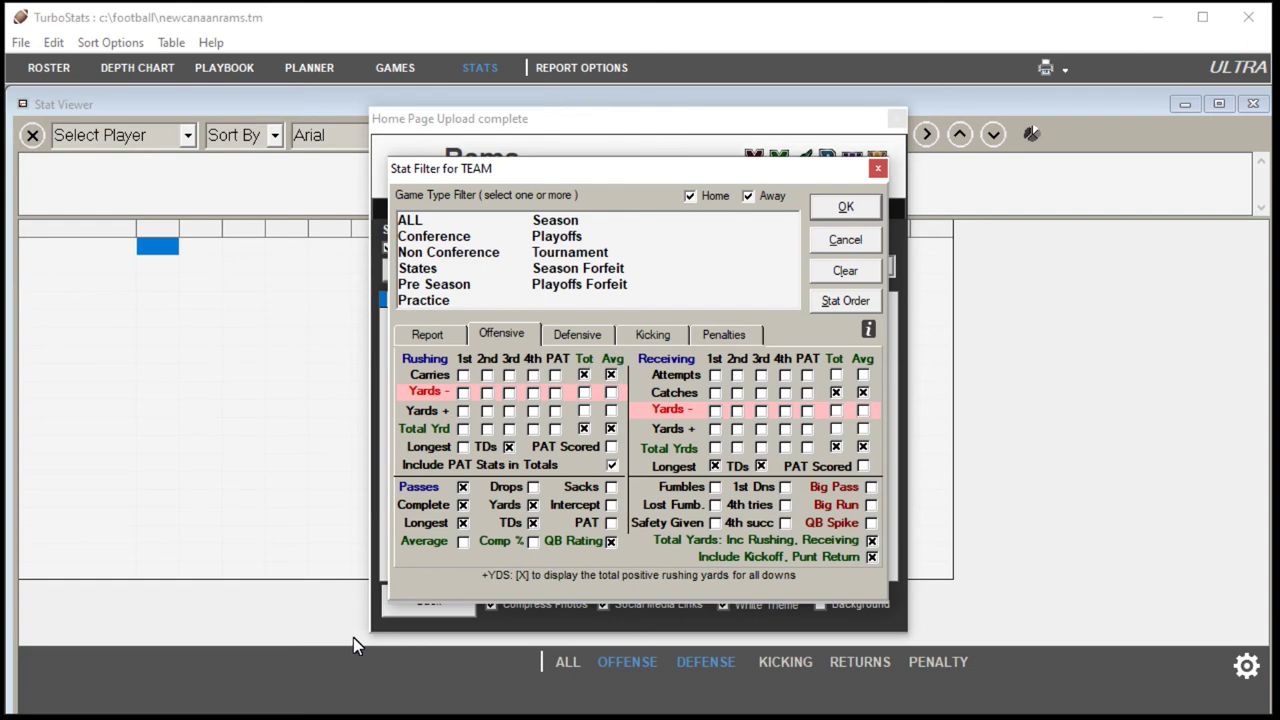
pyautogui.click(573, 336)
pyautogui.click(647, 335)
pyautogui.click(515, 334)
pyautogui.click(429, 337)
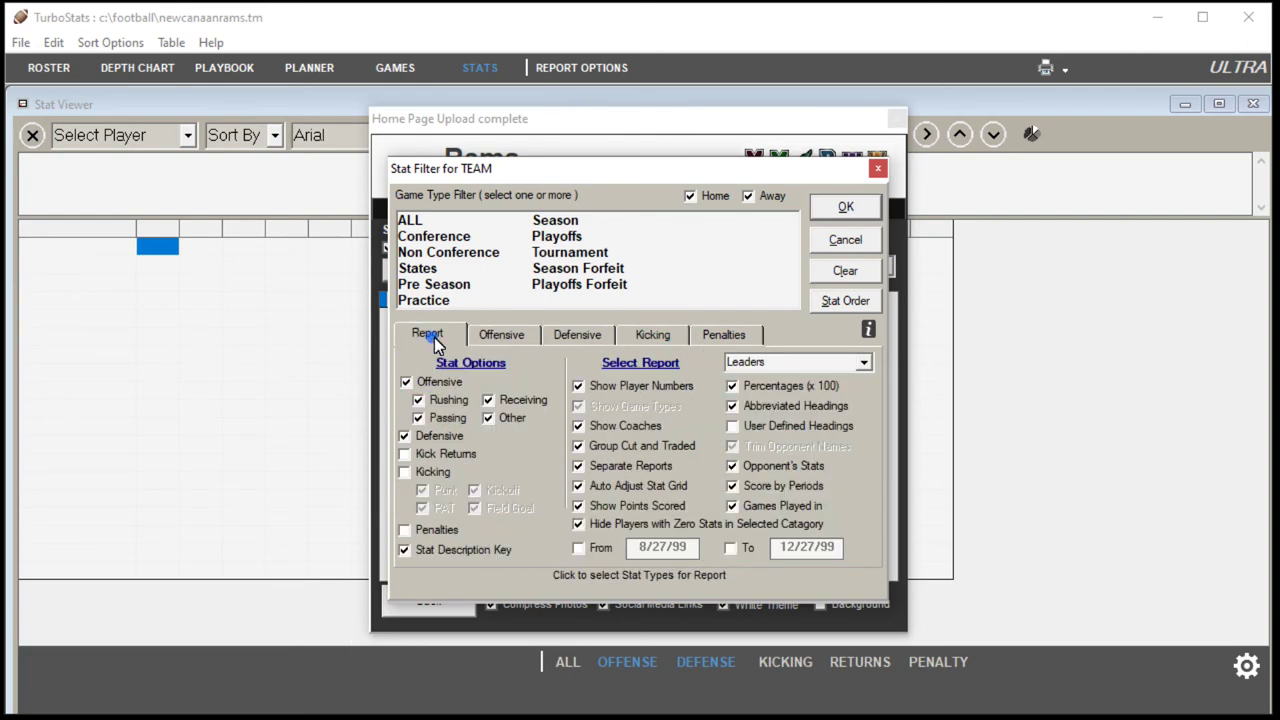
pyautogui.click(404, 455)
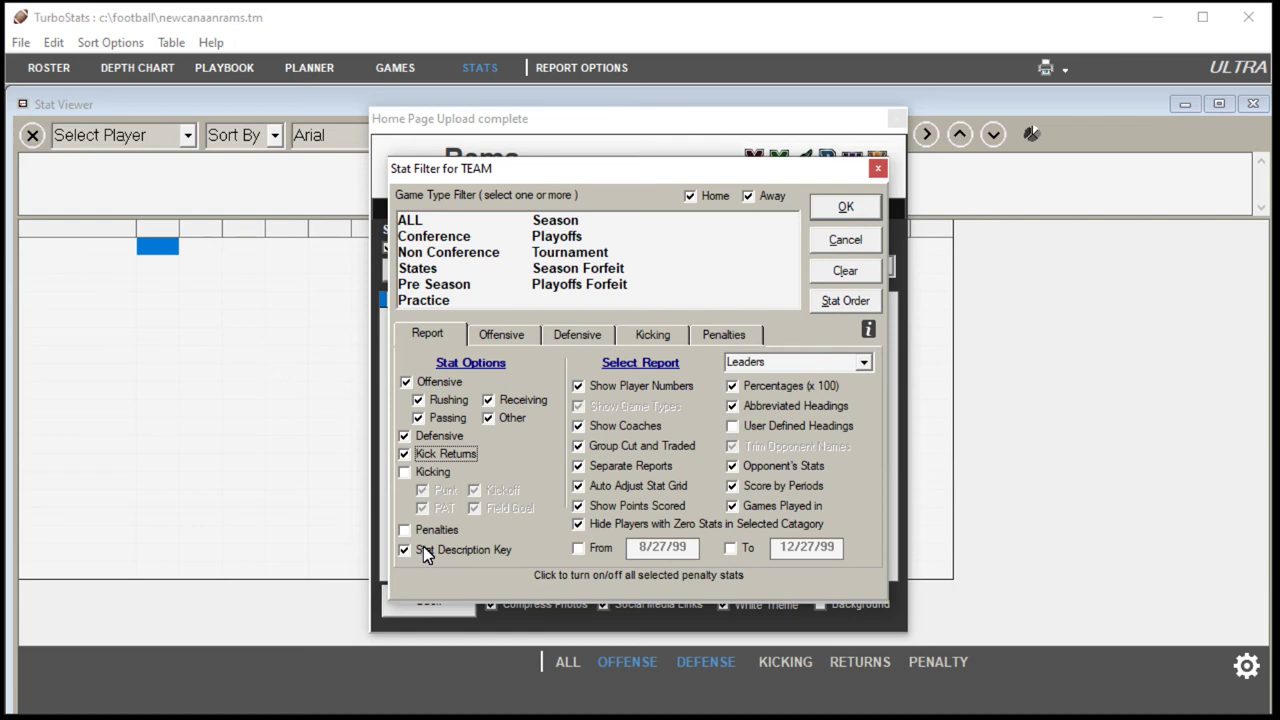
pyautogui.click(846, 208)
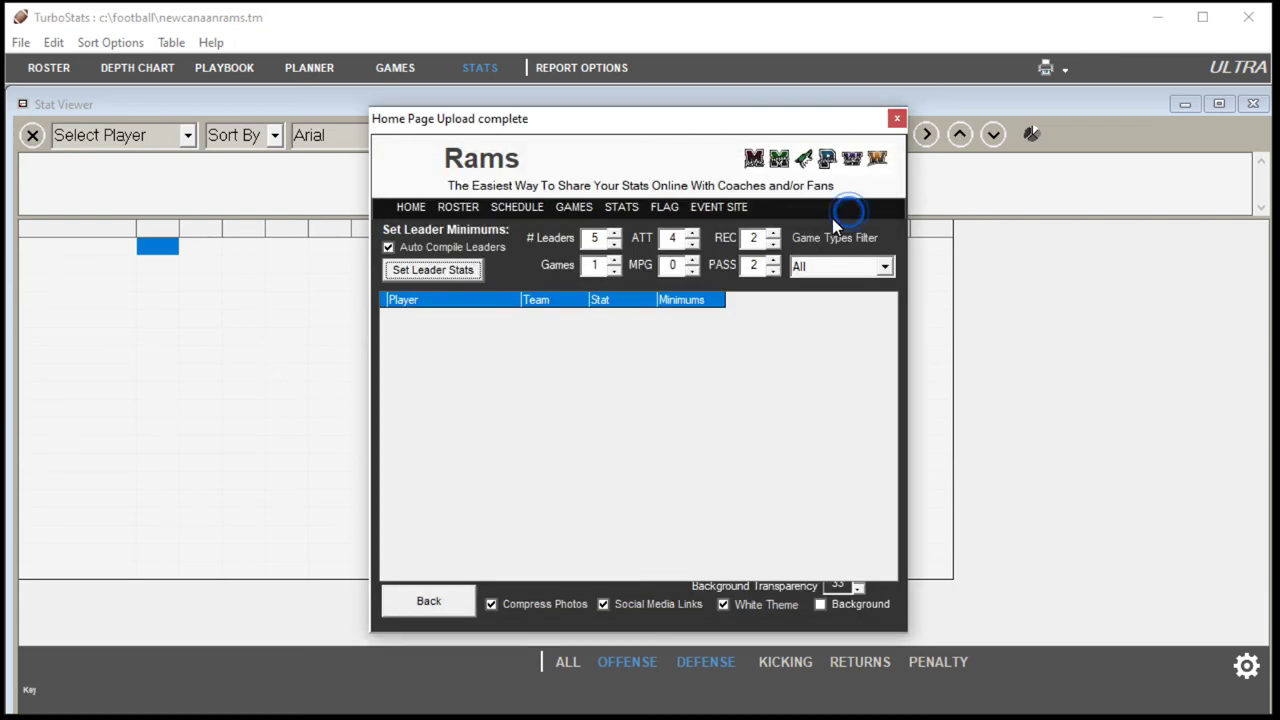
pyautogui.click(450, 602)
# Repost the website and cycle through the Defense, Returns and Offense team leaders
pyautogui.click(640, 600)
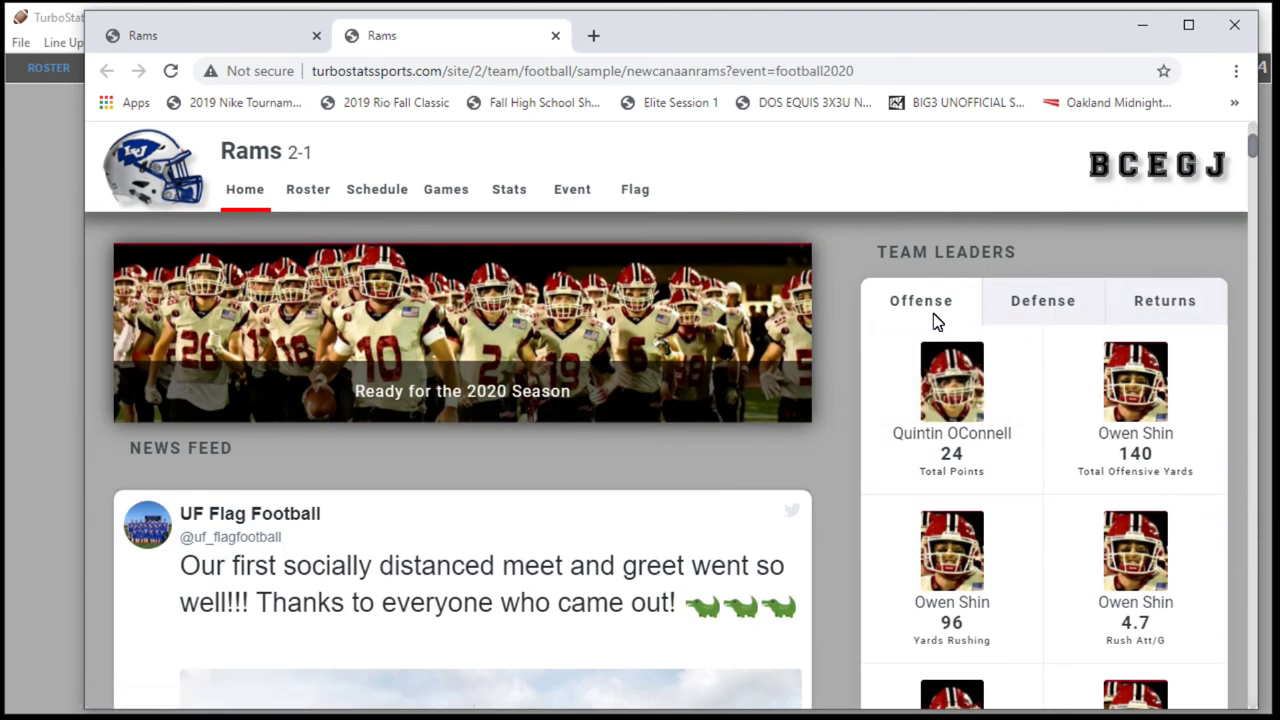
pyautogui.click(1047, 309)
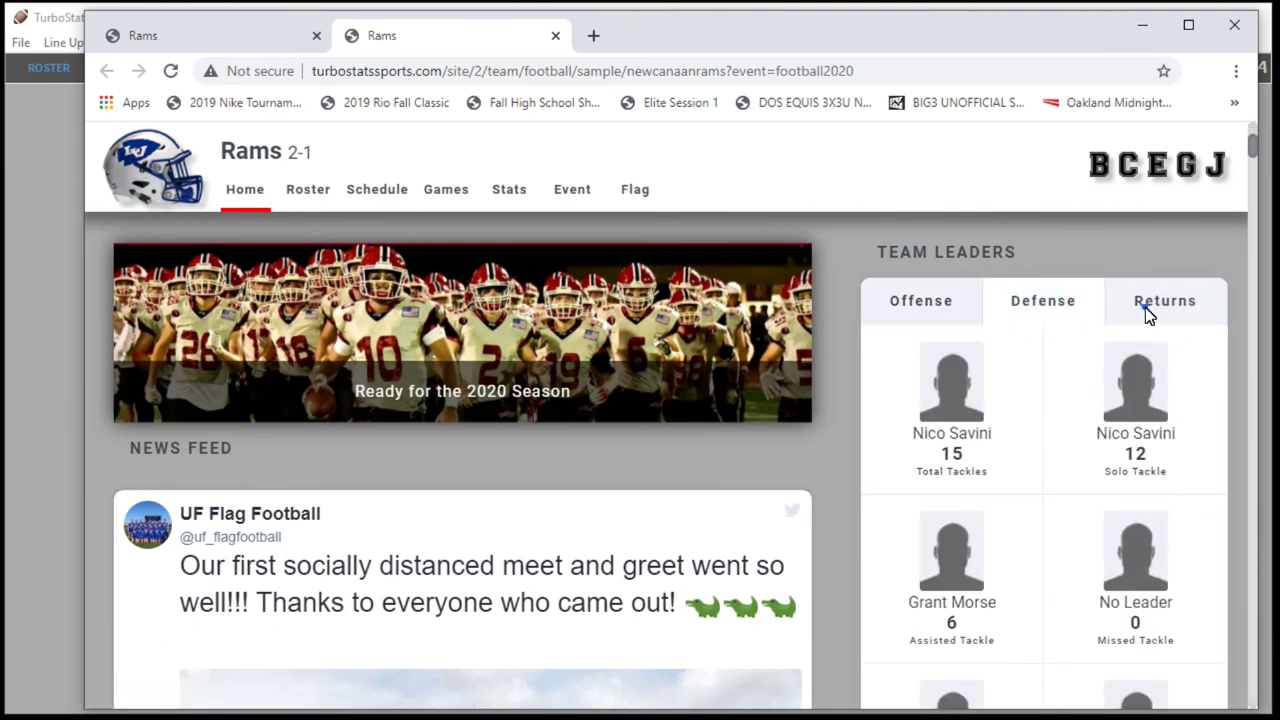
pyautogui.click(1145, 307)
pyautogui.click(1039, 306)
pyautogui.click(913, 310)
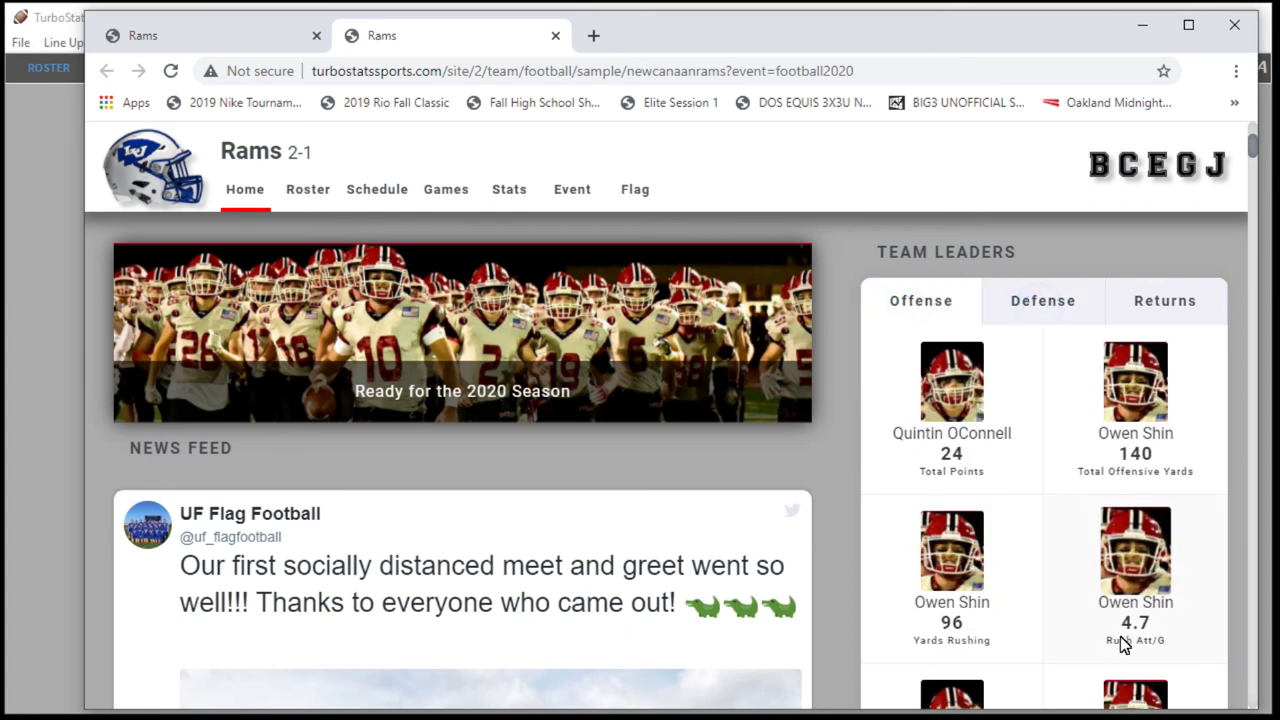
pyautogui.scroll(3, 693, 479)
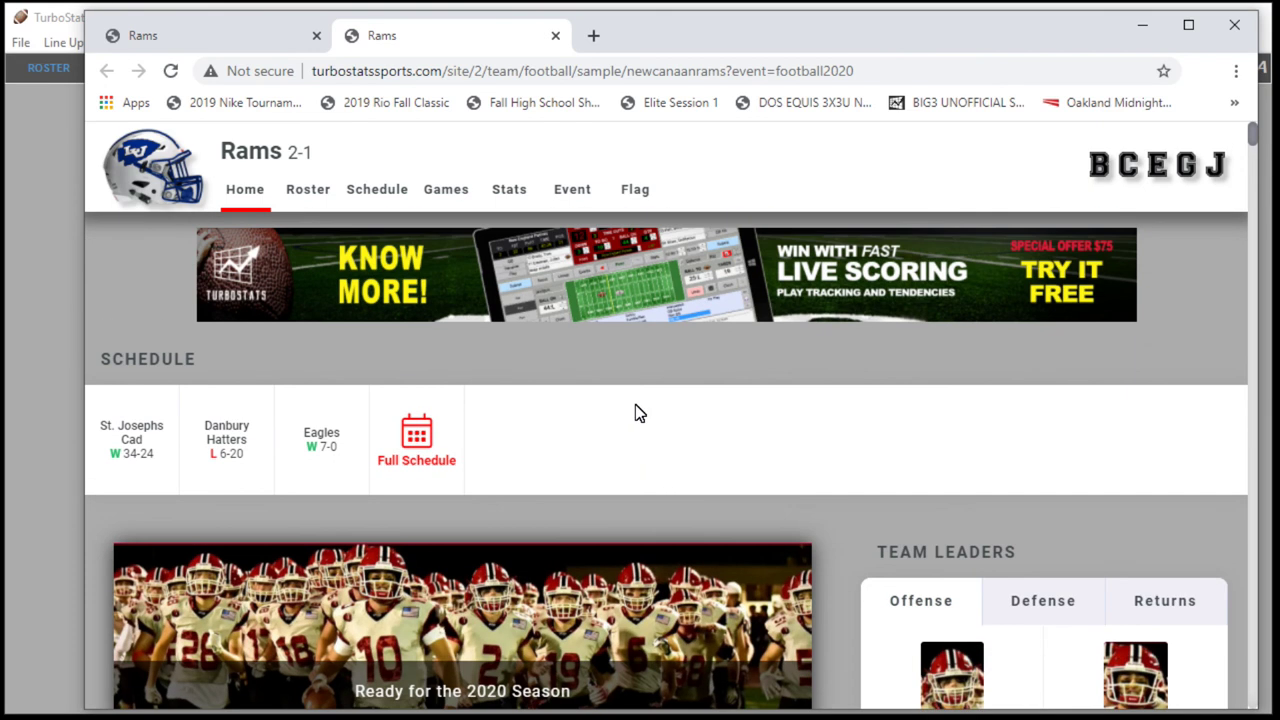
# Look over the site's Stats page, then switch back to TurboStats
pyautogui.click(519, 191)
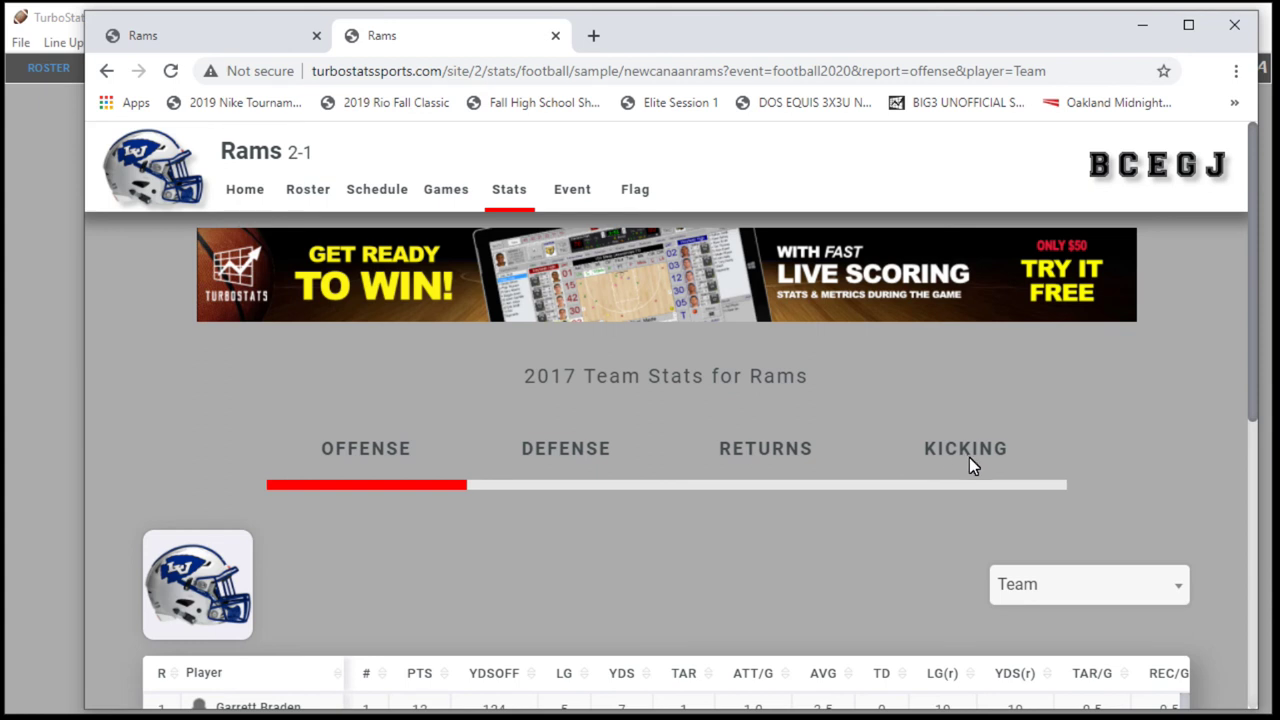
pyautogui.scroll(-2, 968, 459)
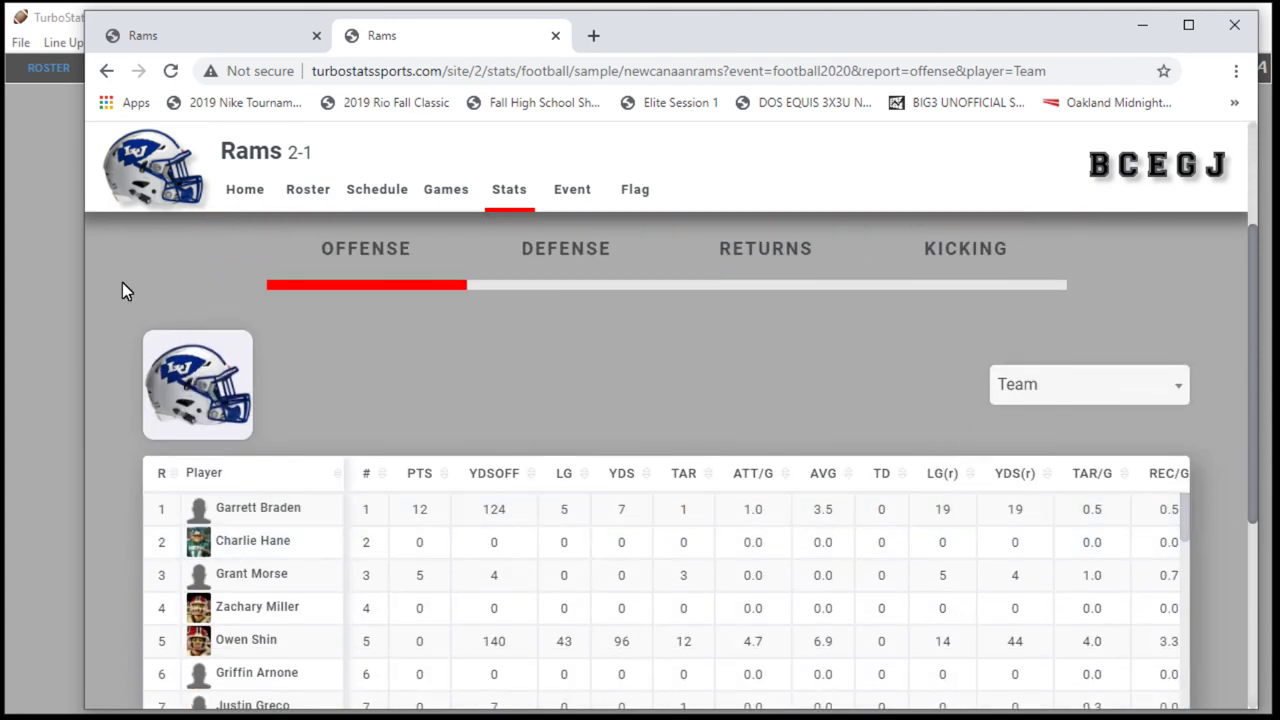
pyautogui.click(57, 227)
# Shift the ATT column one place left, ahead of AVG, and save the new stat column order
pyautogui.click(481, 70)
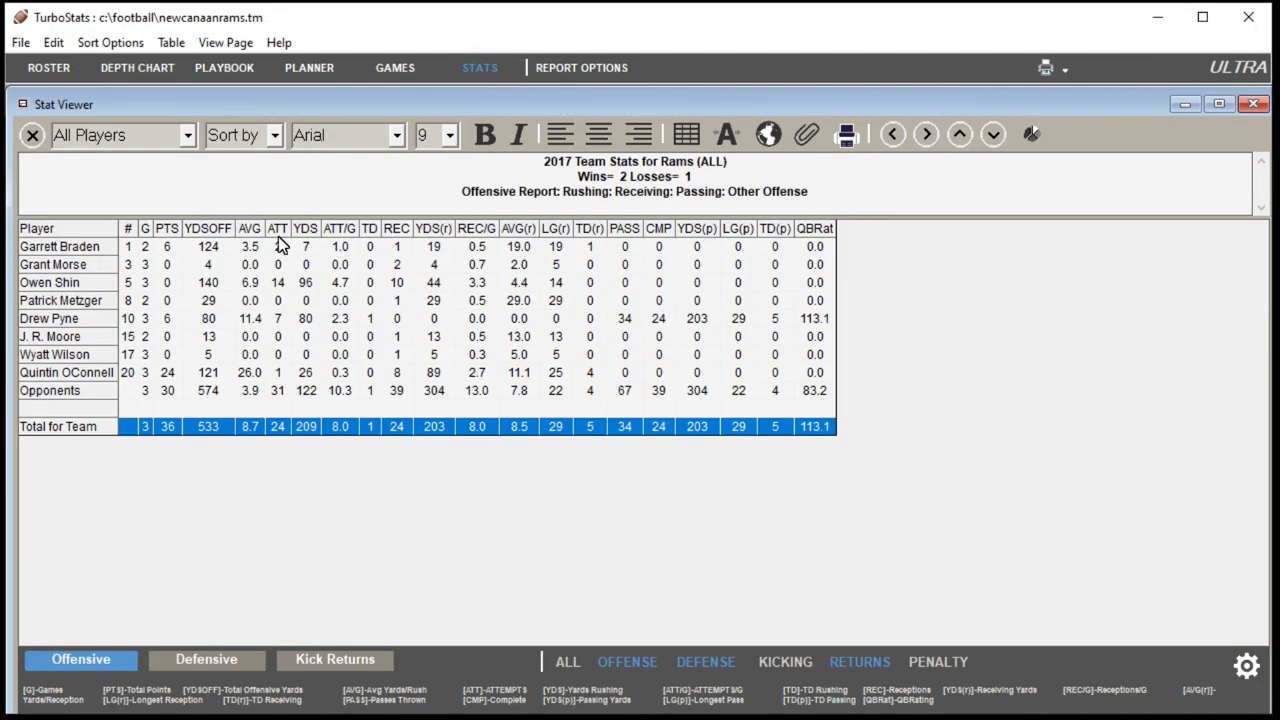
pyautogui.click(277, 229)
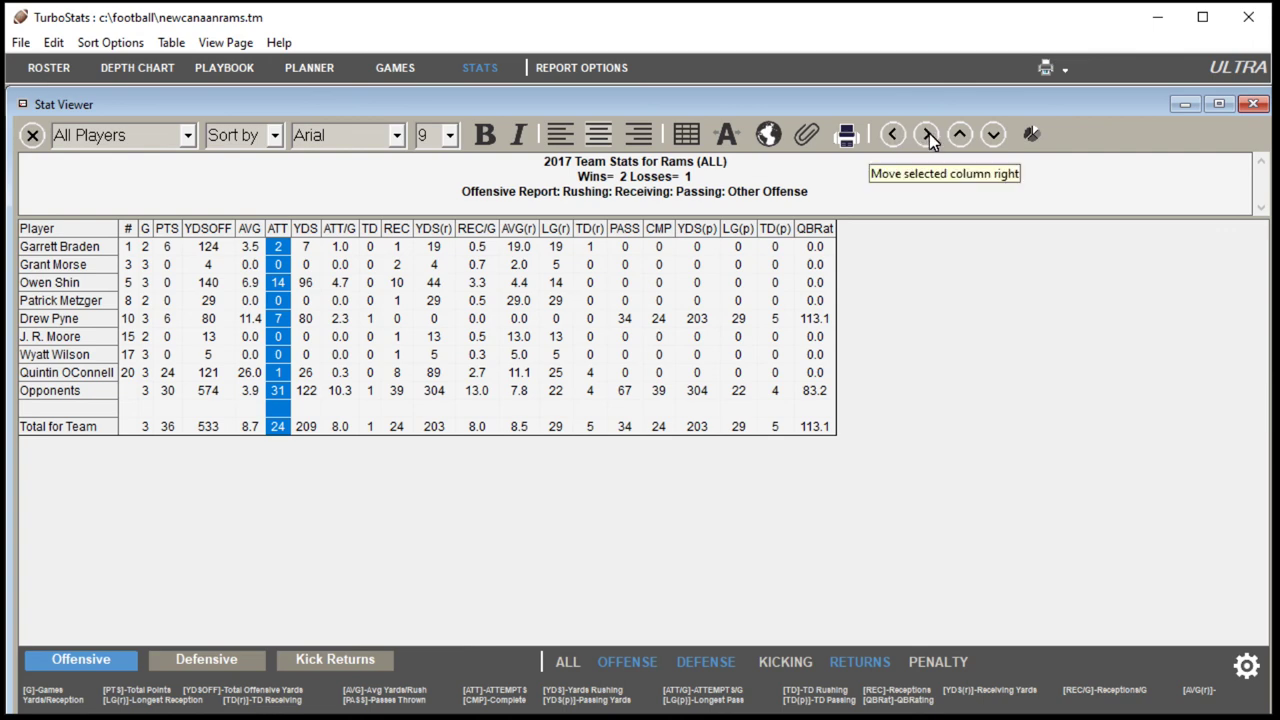
pyautogui.click(893, 134)
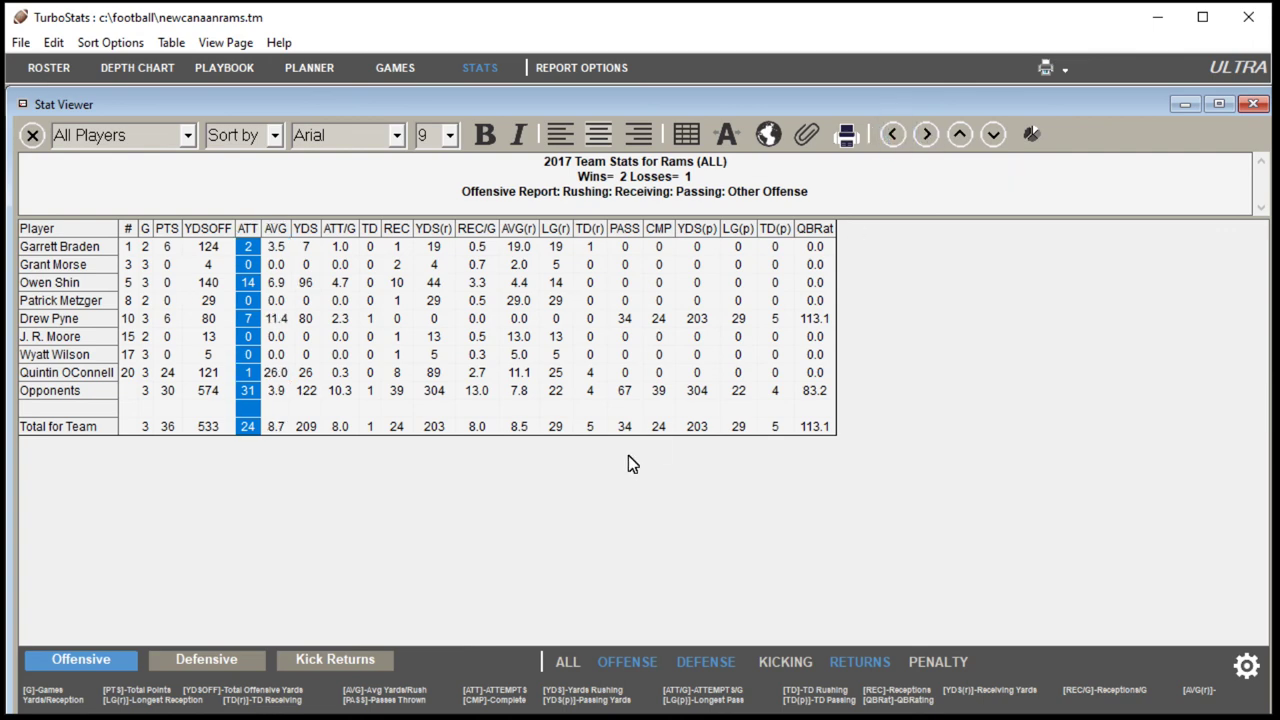
pyautogui.click(32, 136)
pyautogui.click(688, 475)
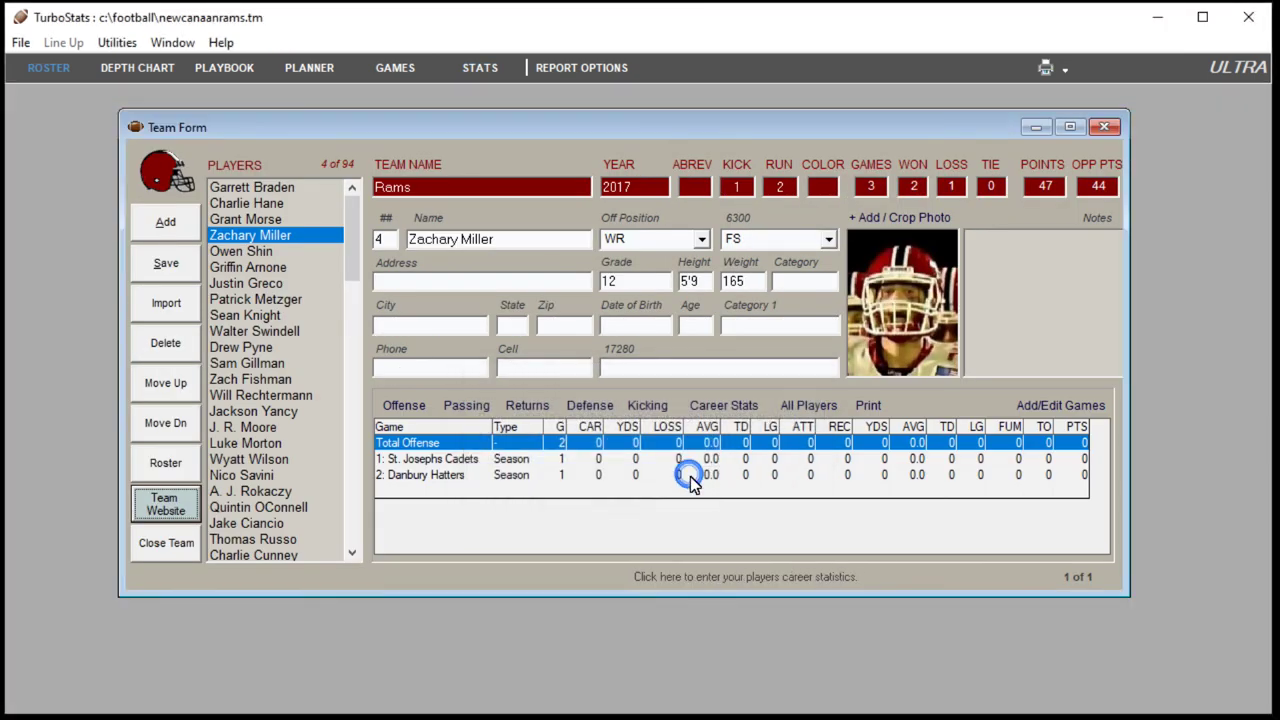
pyautogui.click(166, 504)
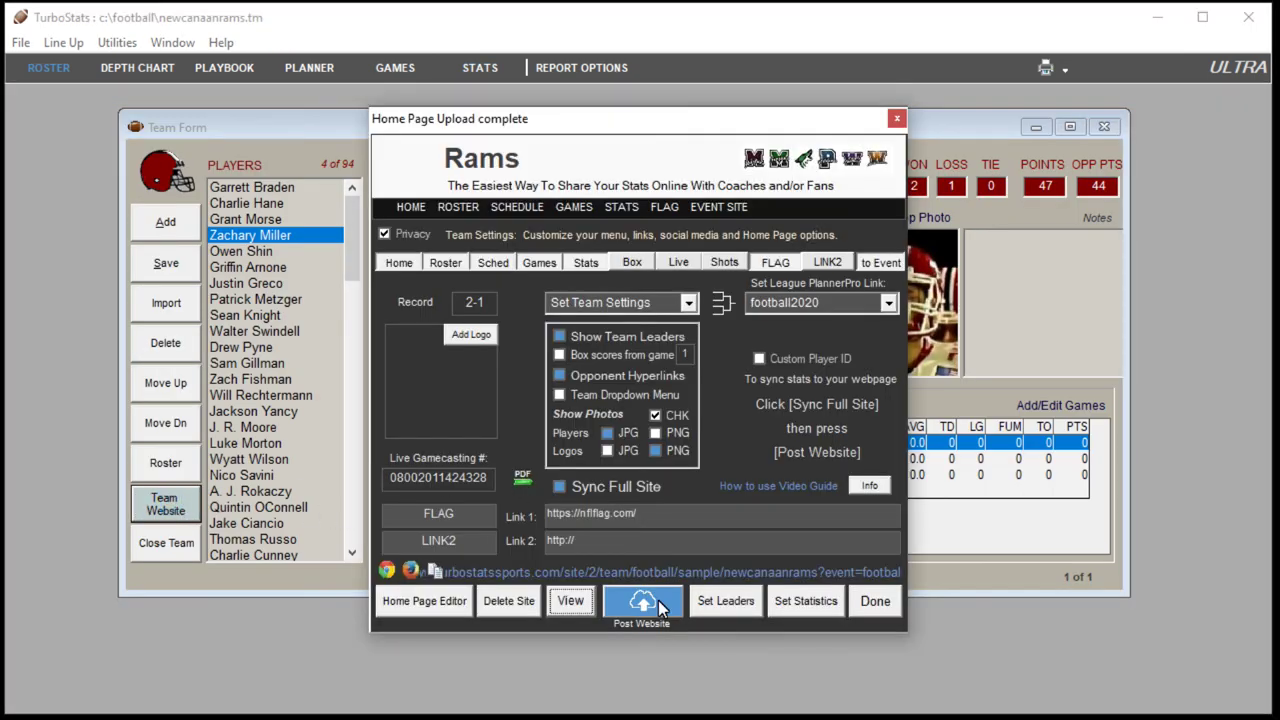
# Switch the site to Use League Settings, then to Set League Defaults
pyautogui.click(688, 303)
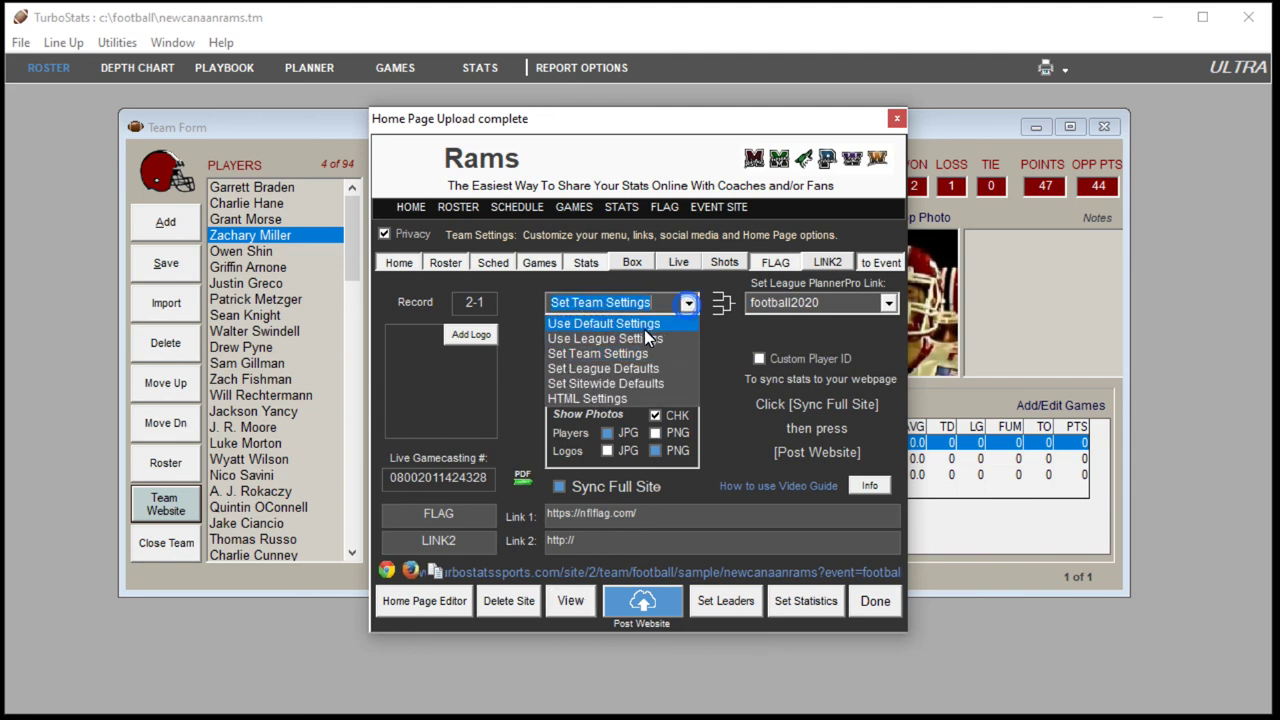
pyautogui.click(633, 338)
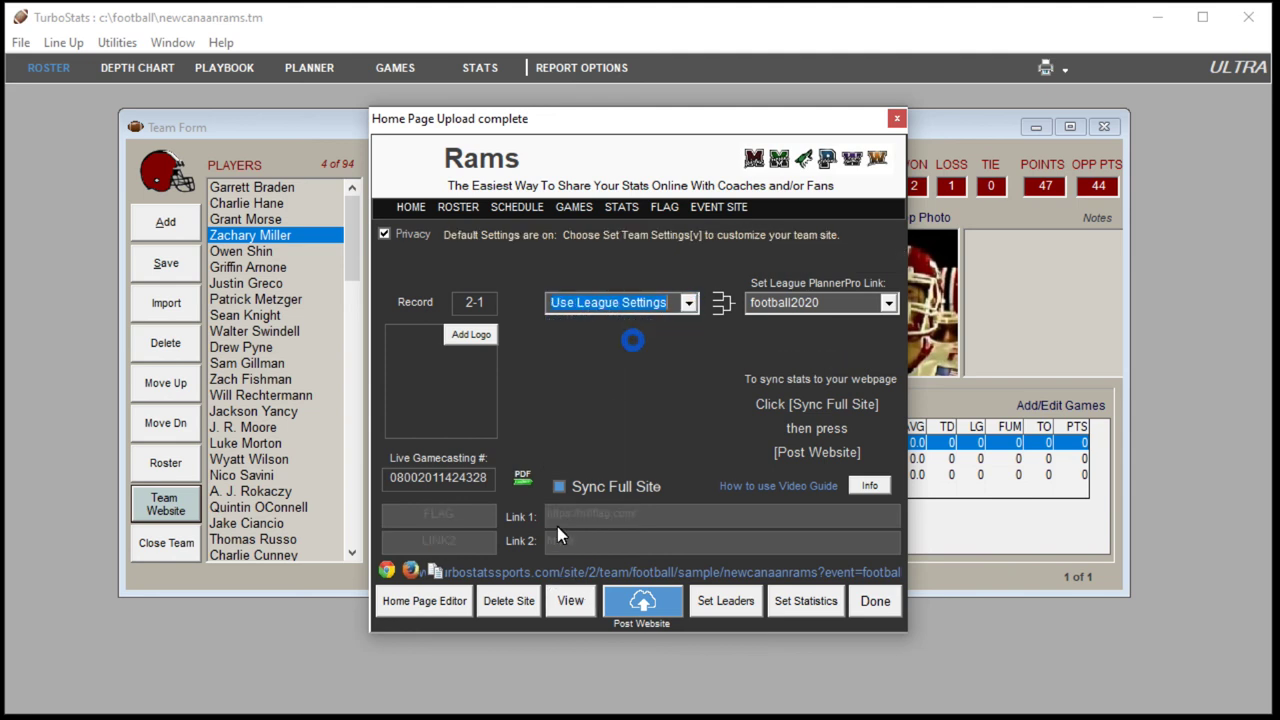
pyautogui.click(689, 303)
pyautogui.click(645, 369)
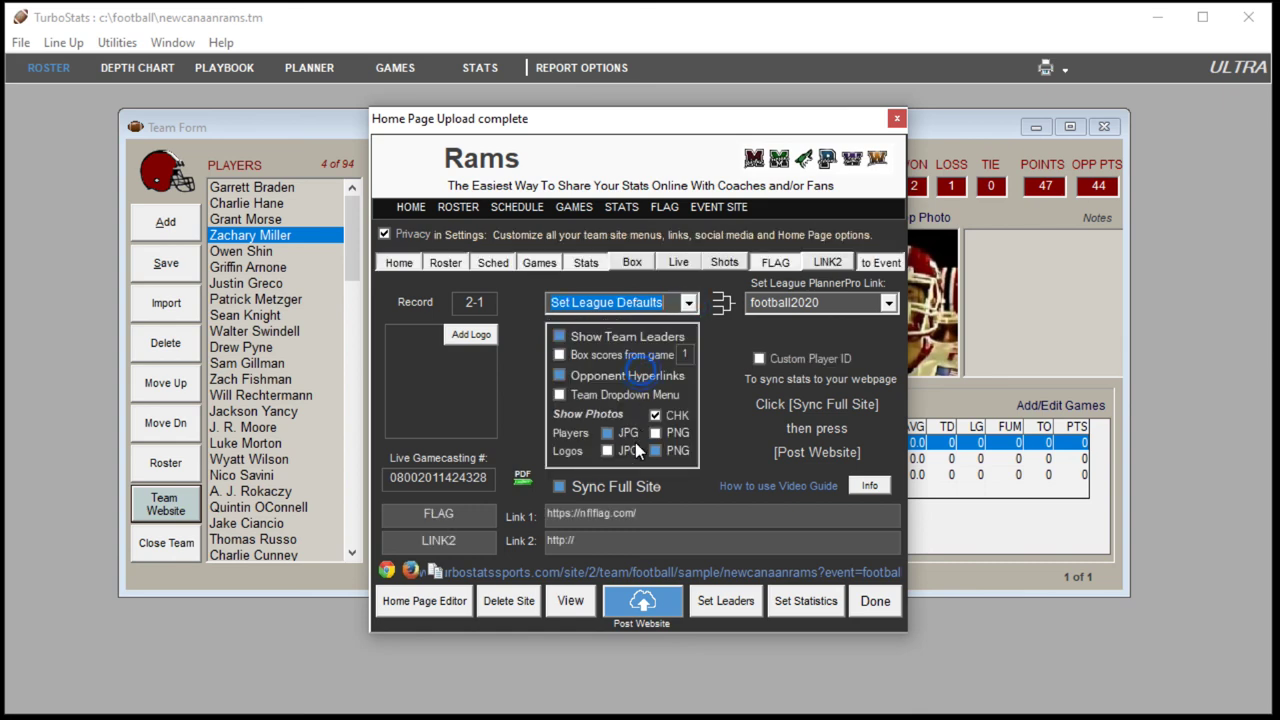
# Post the website with league defaults, declining the photo slider and team talk text
pyautogui.click(626, 600)
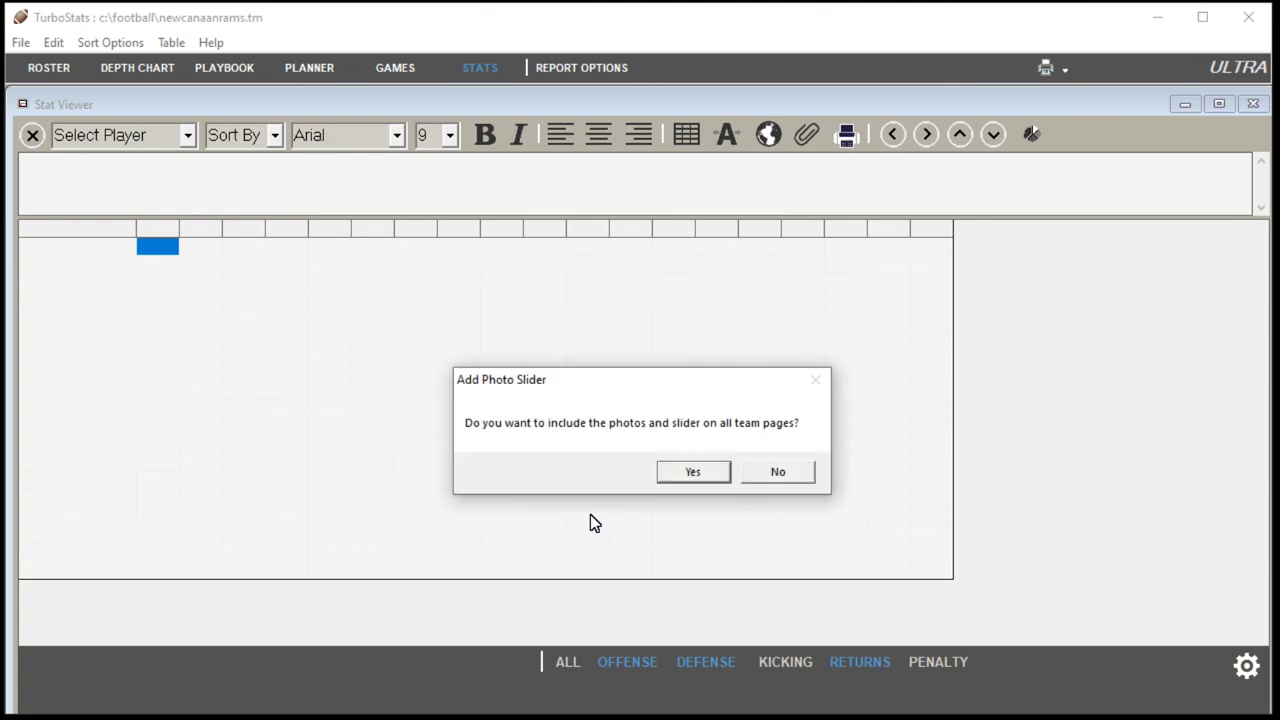
pyautogui.click(769, 474)
pyautogui.click(771, 470)
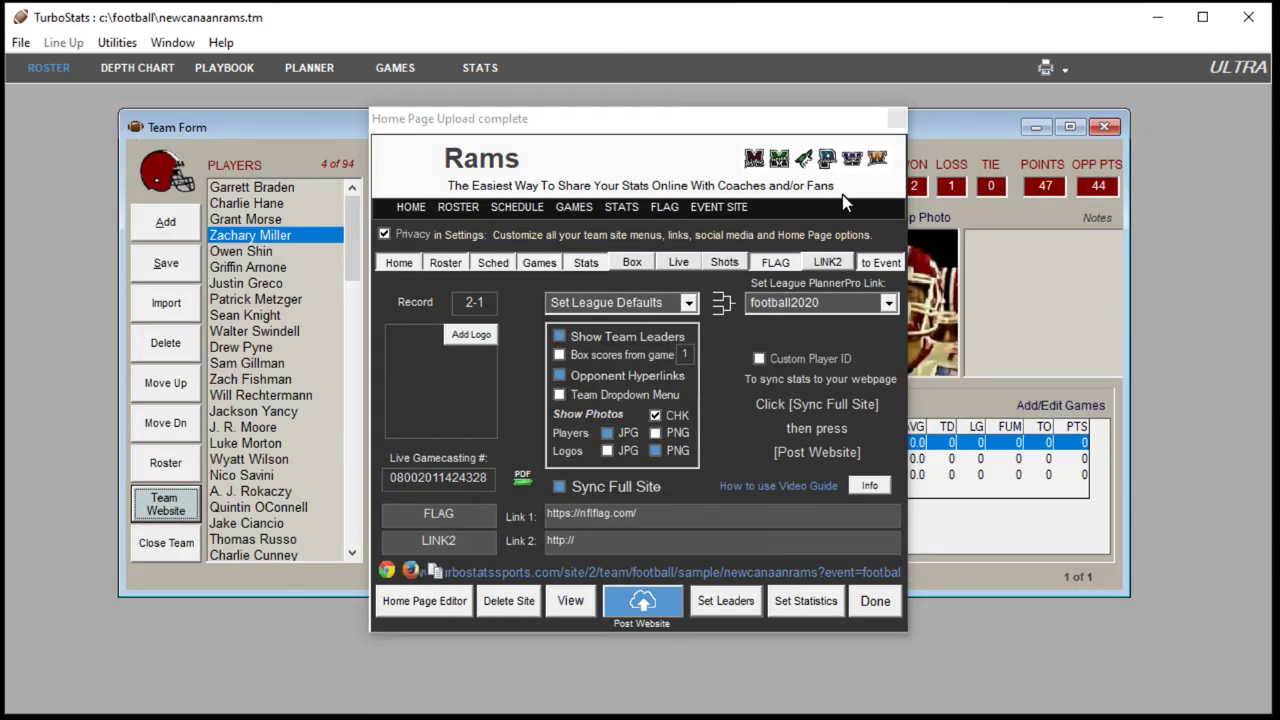
# Change the site settings mode to Use League Settings, then to Set Team Settings
pyautogui.click(688, 304)
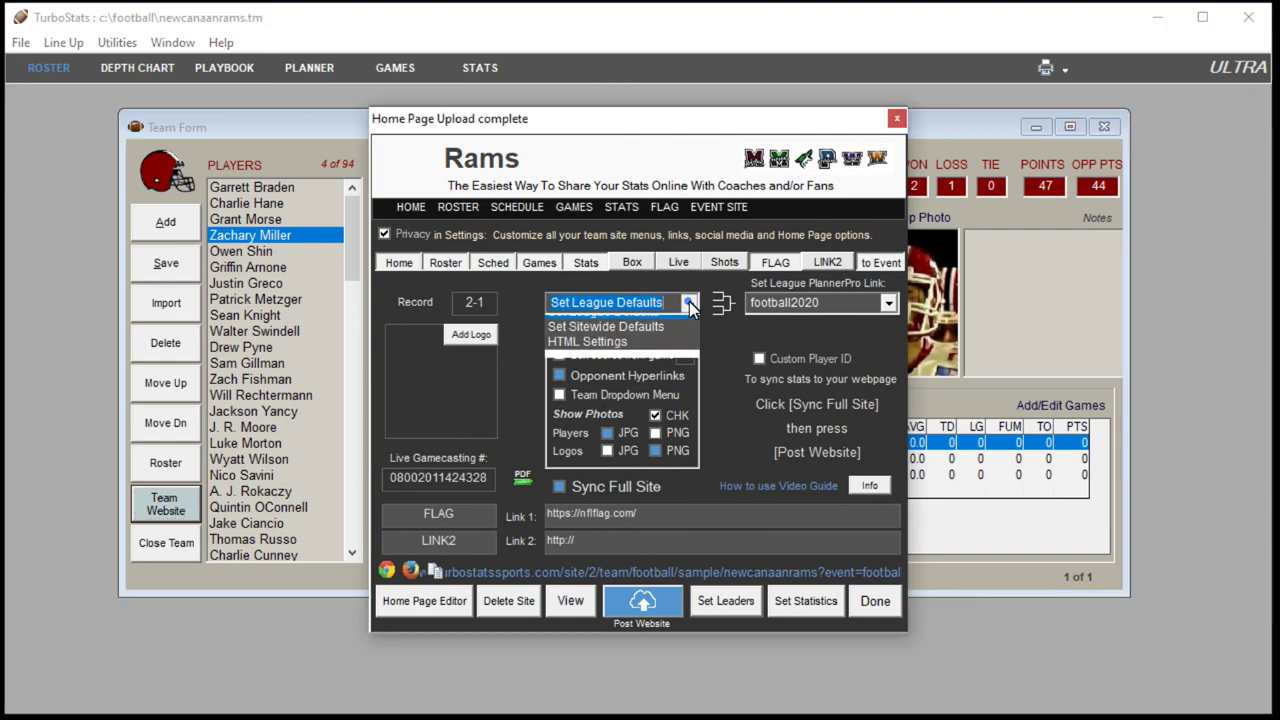
pyautogui.click(615, 338)
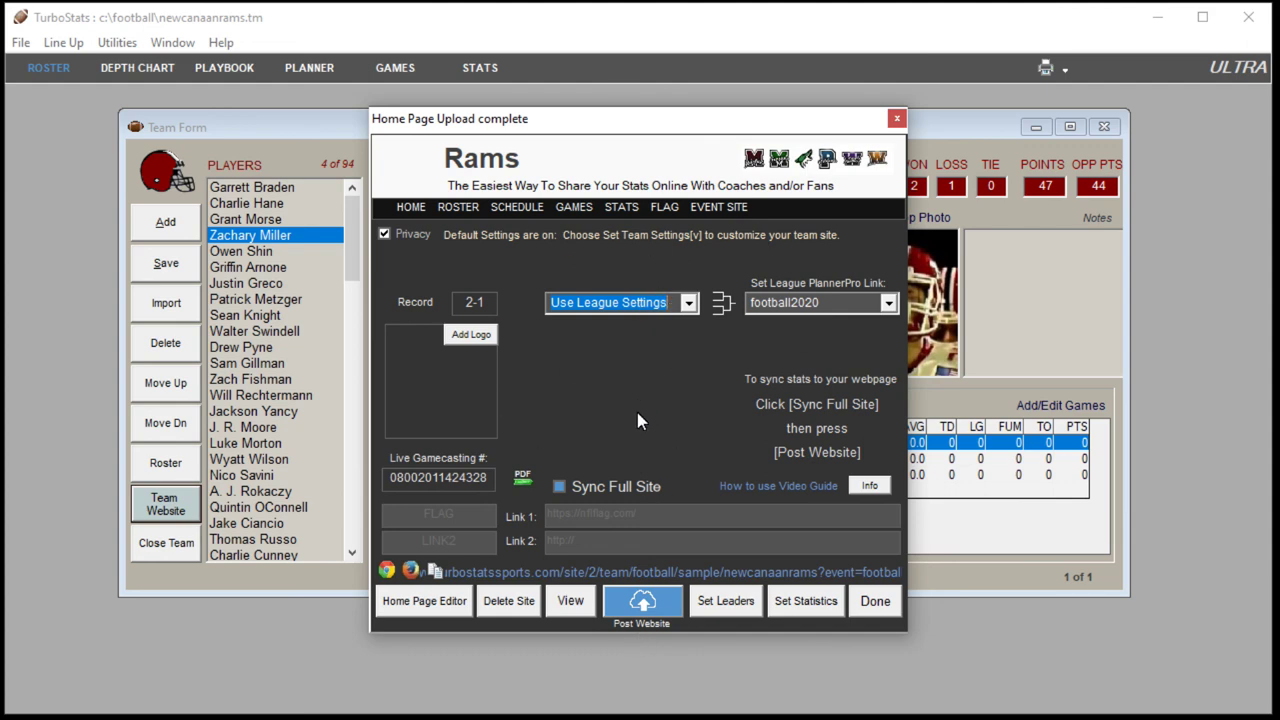
pyautogui.click(689, 303)
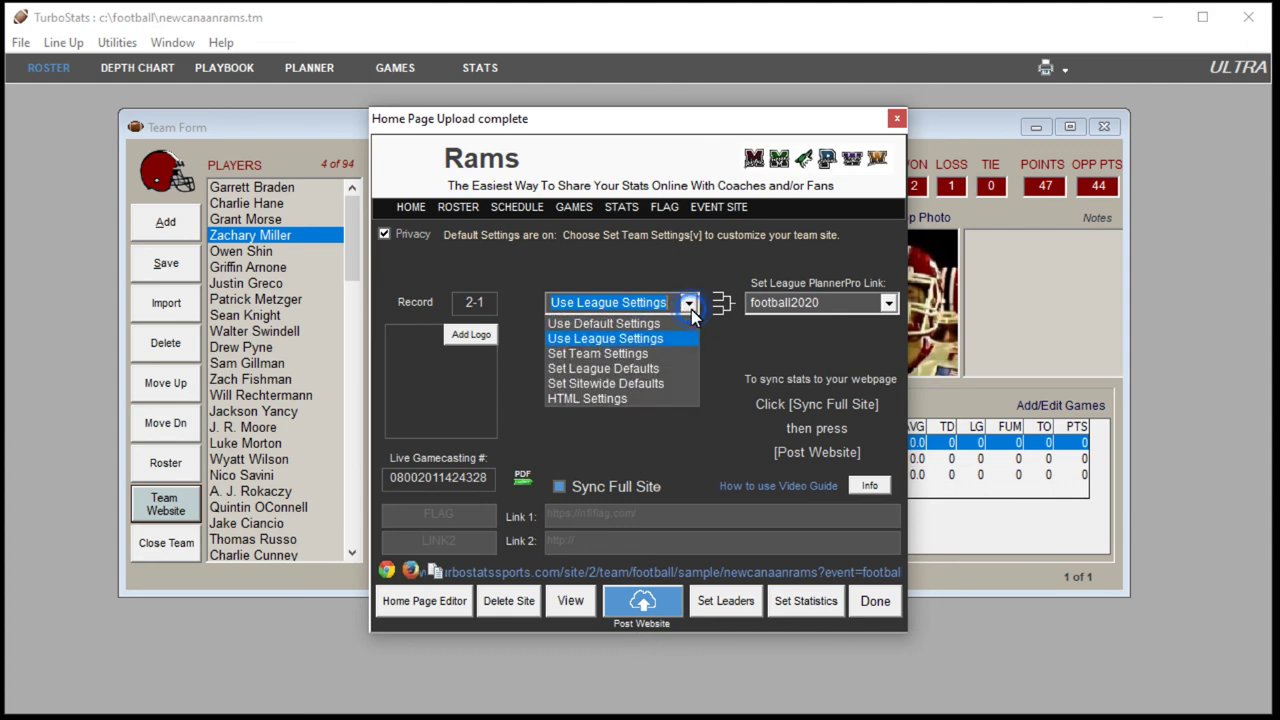
pyautogui.click(639, 356)
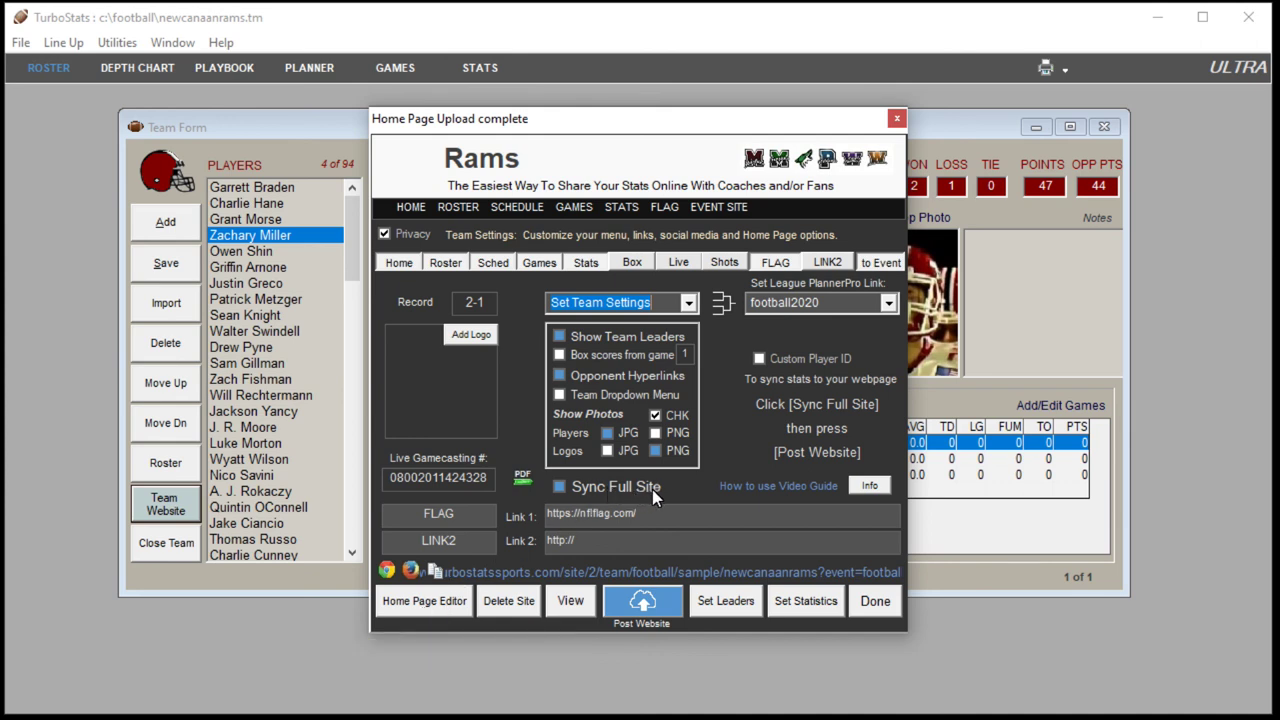
# Close the Home Page Upload window with Done, returning to the 2017 Rams Team Form
pyautogui.click(873, 603)
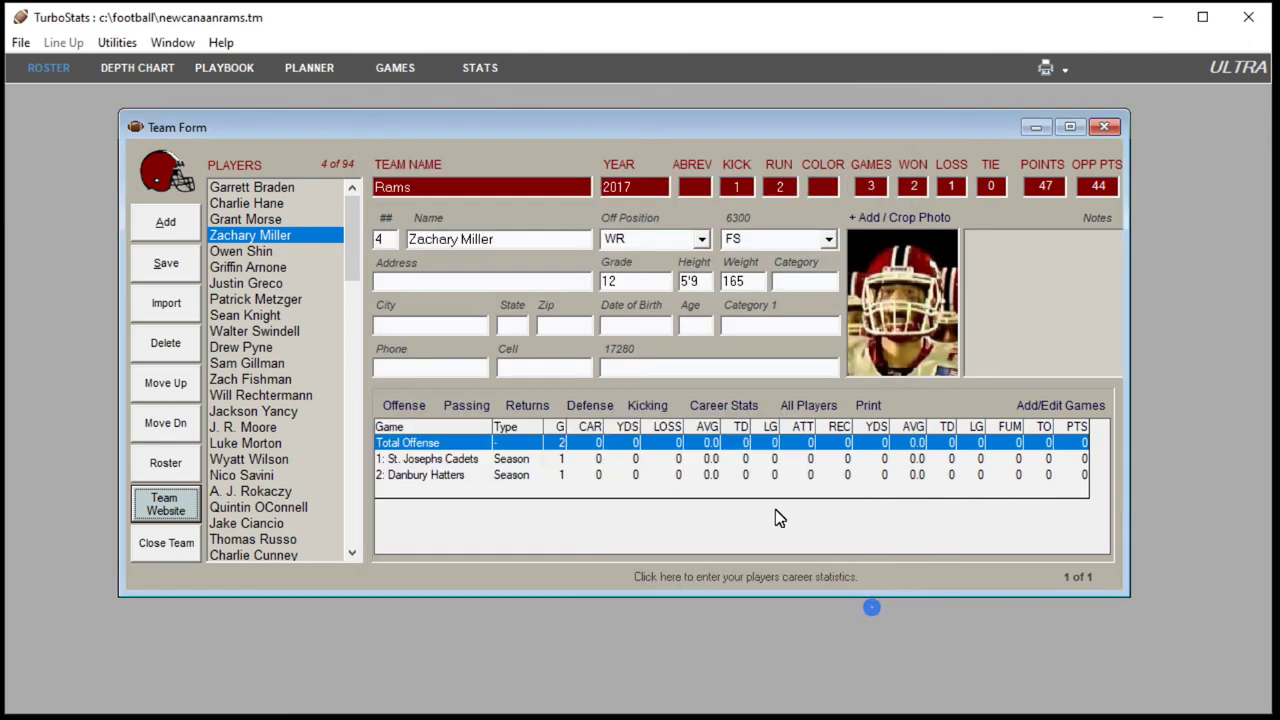